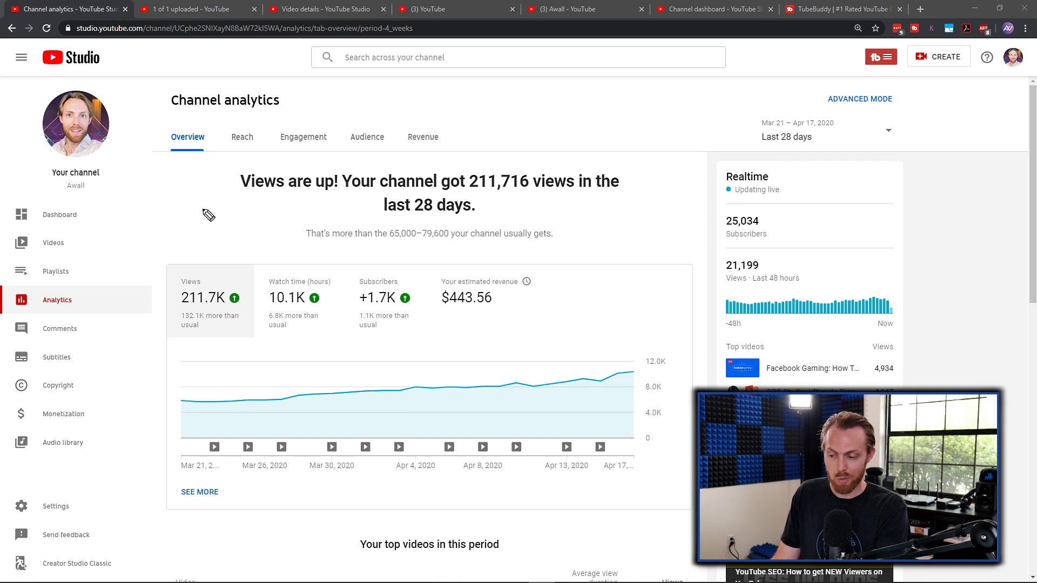
Highlight the ADVANCED MODE button, then open advanced analytics showing 28-day views per video
mouse_move(283, 162)
left_mouse_down()
mouse_move(110, 306)
mouse_move(125, 306)
left_mouse_up()
key("Escape")
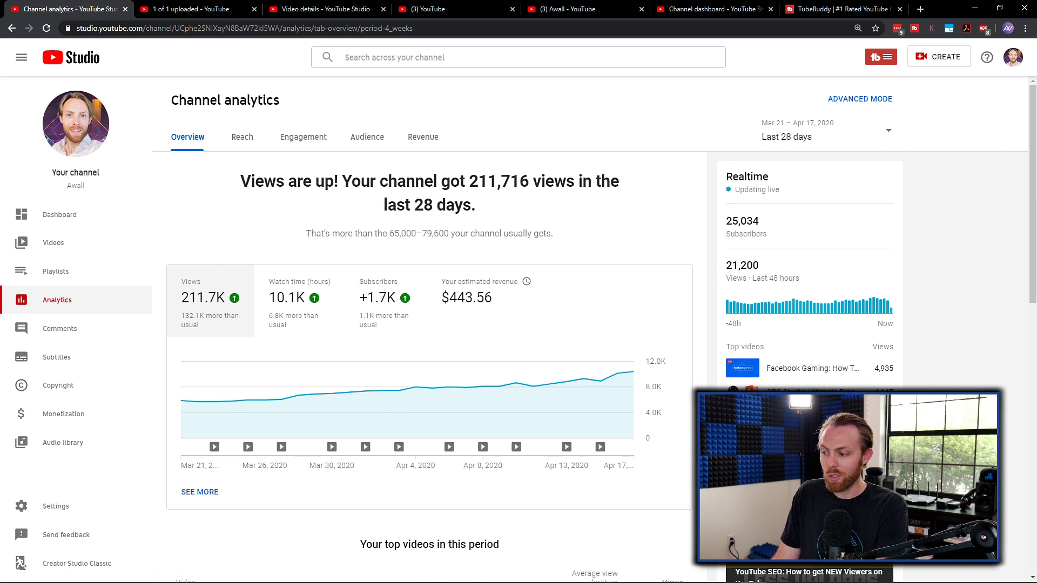
key("ctrl+2")
mouse_move(823, 118)
left_mouse_down()
mouse_move(886, 73)
mouse_move(897, 138)
mouse_move(832, 133)
mouse_move(824, 118)
left_mouse_up()
mouse_move(605, 106)
left_mouse_down()
mouse_move(769, 104)
mouse_move(746, 95)
mouse_move(767, 101)
mouse_move(753, 118)
left_mouse_up()
key("Escape")
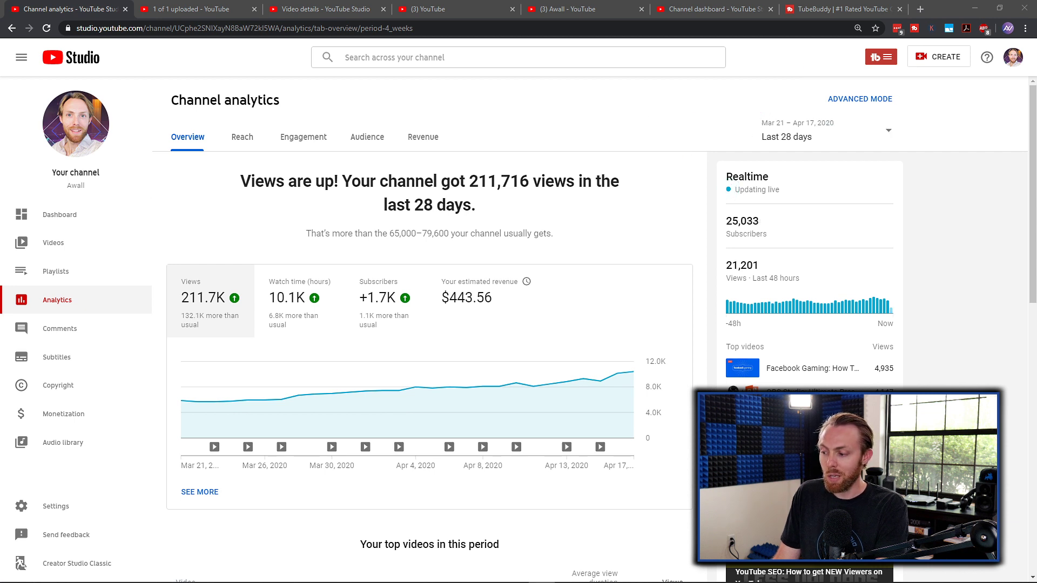
left_click(846, 105)
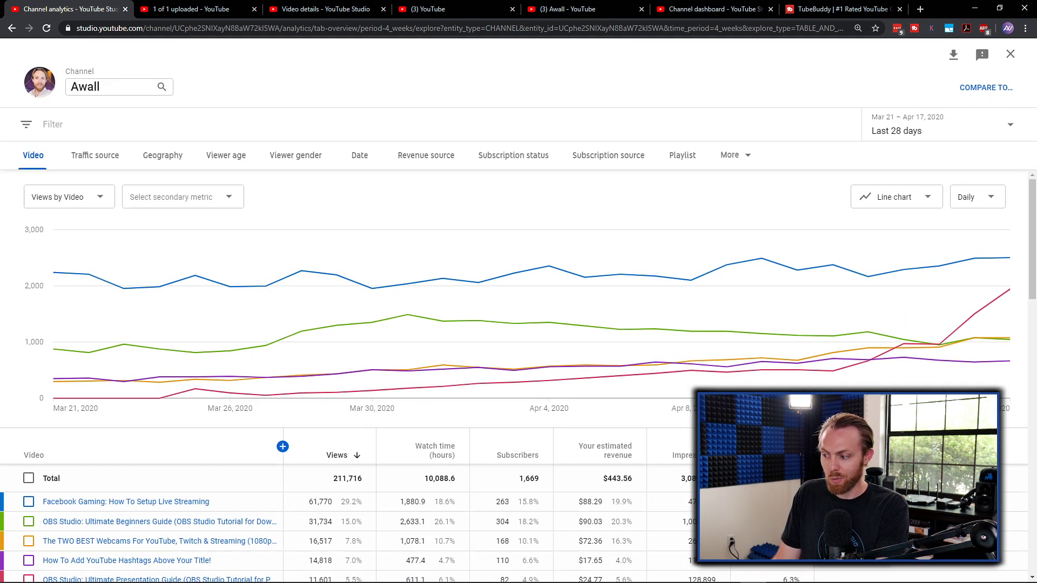
Break views down by Traffic source and drill into YouTube search terms ranked by views
key("ctrl+shift+1")
mouse_move(67, 180)
left_mouse_down()
mouse_move(86, 135)
mouse_move(130, 143)
mouse_move(71, 183)
left_mouse_up()
key("Escape")
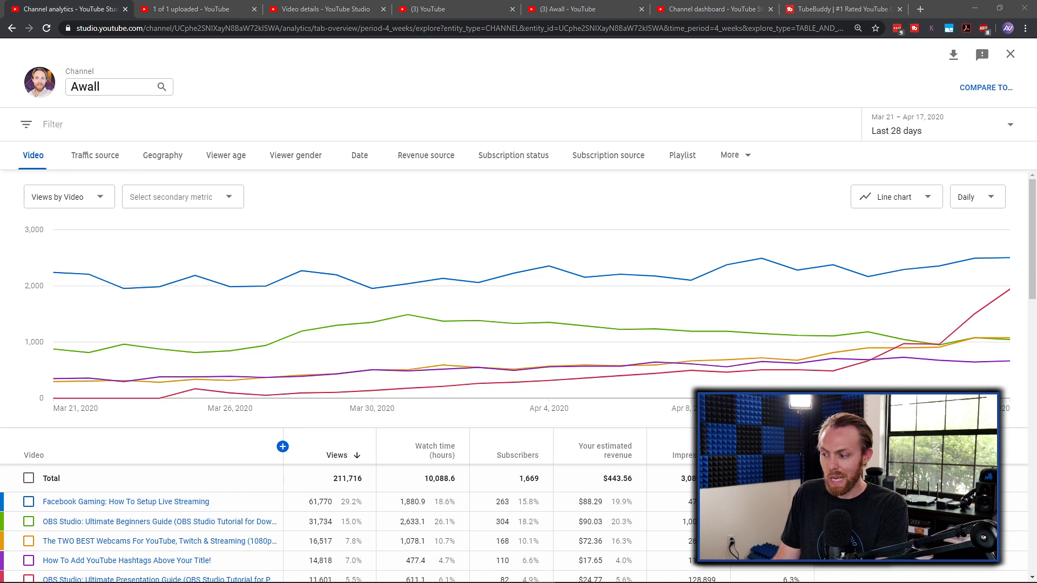
left_click(95, 157)
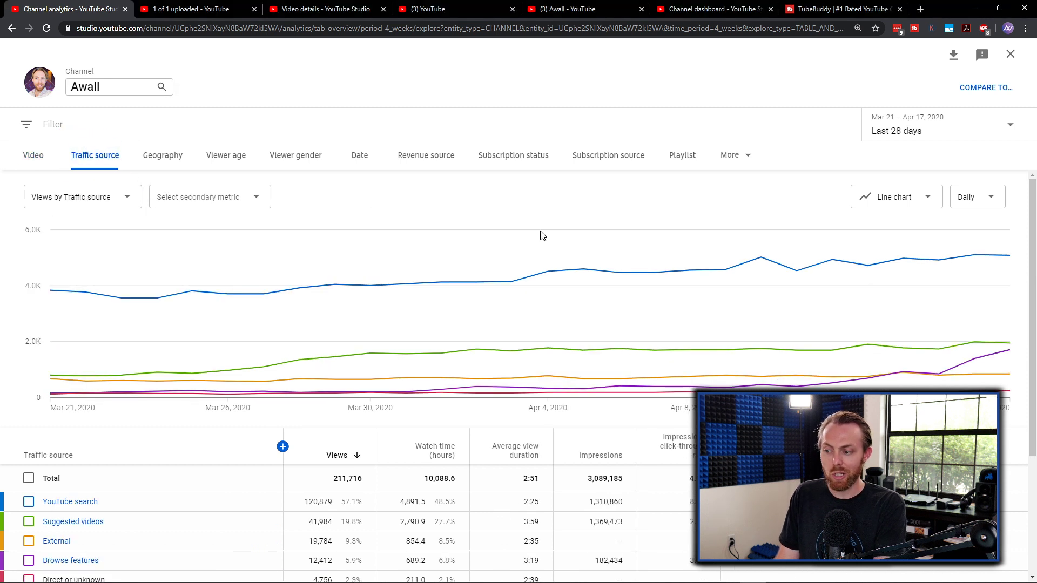
scroll(896, 216, "down", 3)
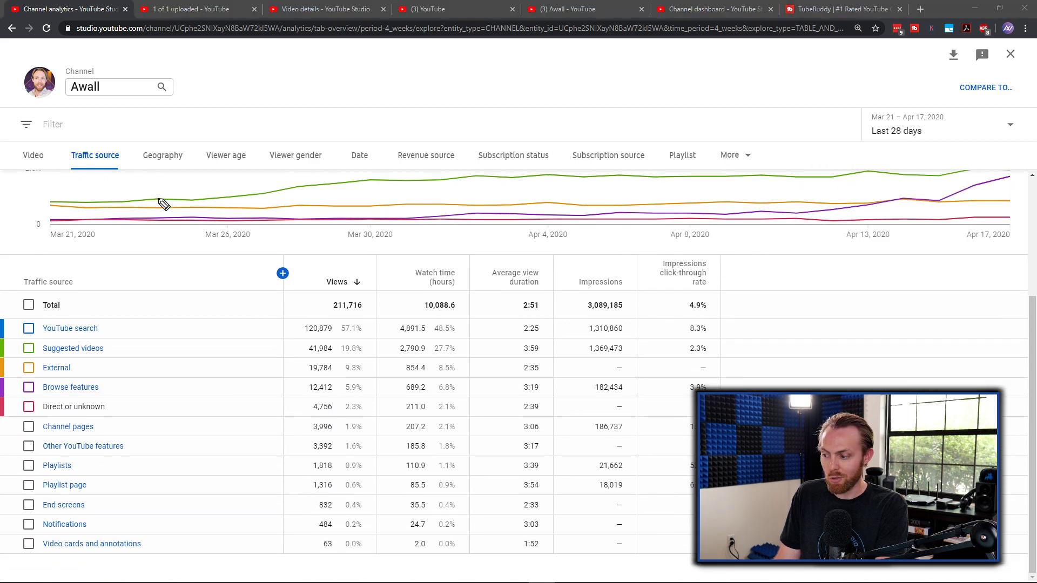
left_click_drag(131, 327, 134, 324)
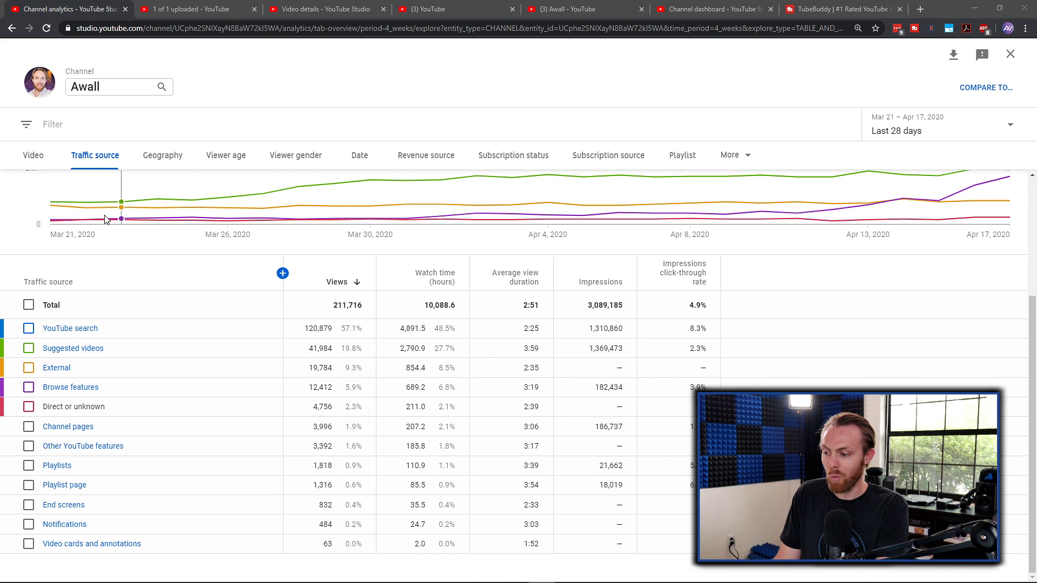
left_click(88, 330)
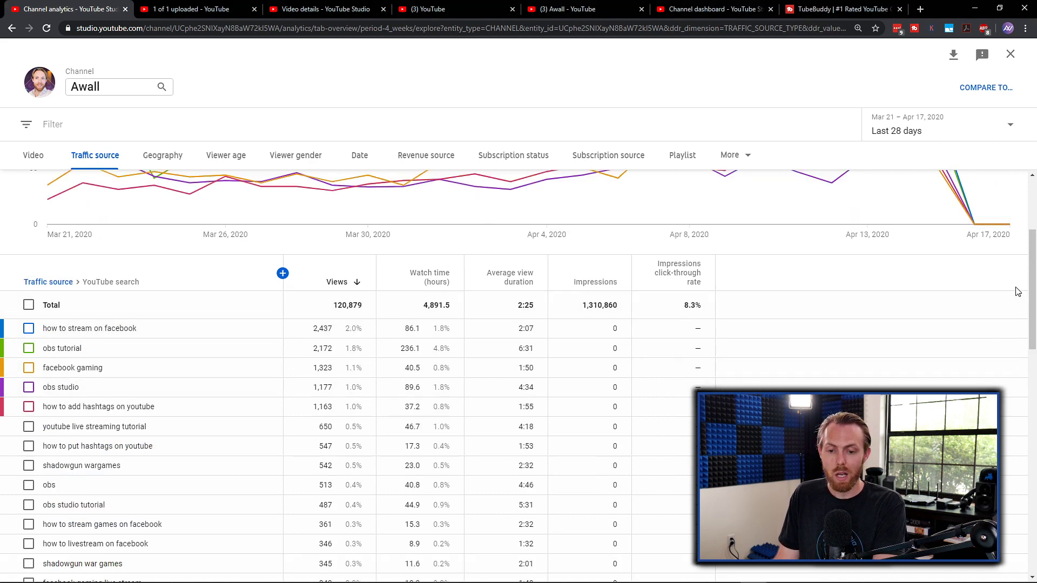
Mark top search keywords like 'how to stream on facebook', then go to the SEO WORKSHOP upload
left_click_drag(1033, 279, 1035, 306)
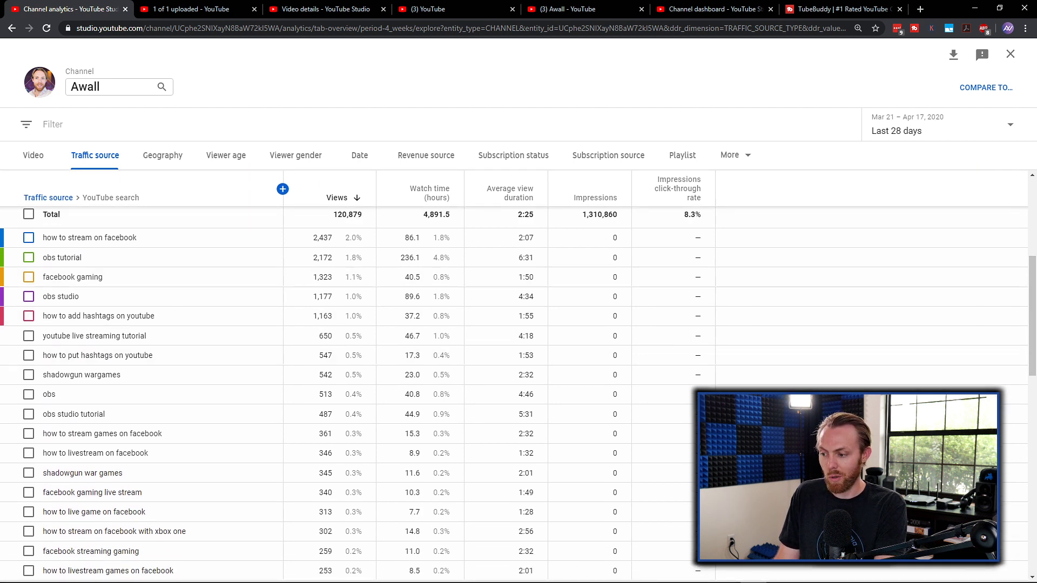
left_click(156, 238)
left_click(112, 278)
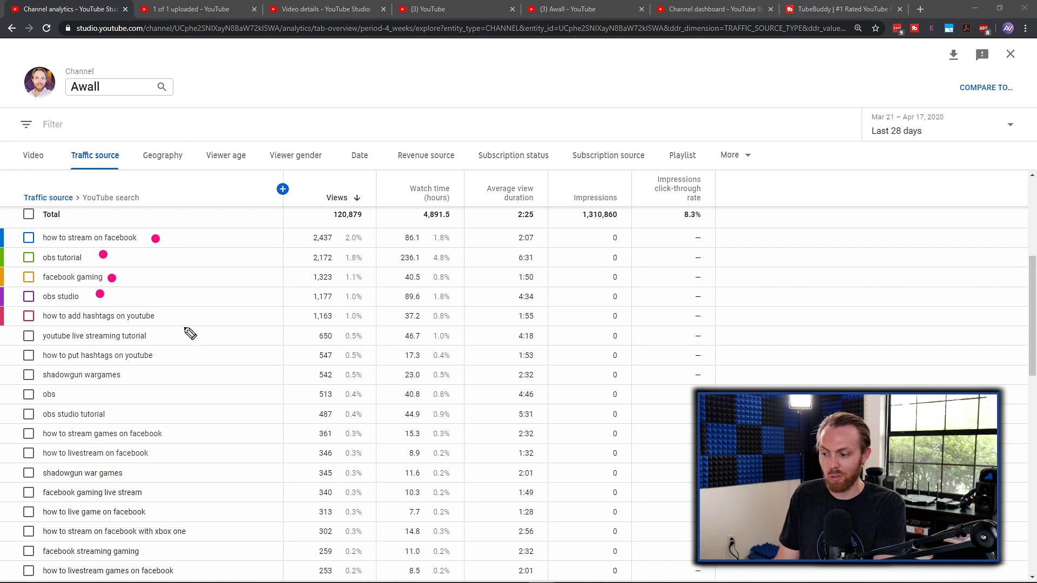
left_click(162, 354)
left_click(145, 377)
left_click(98, 394)
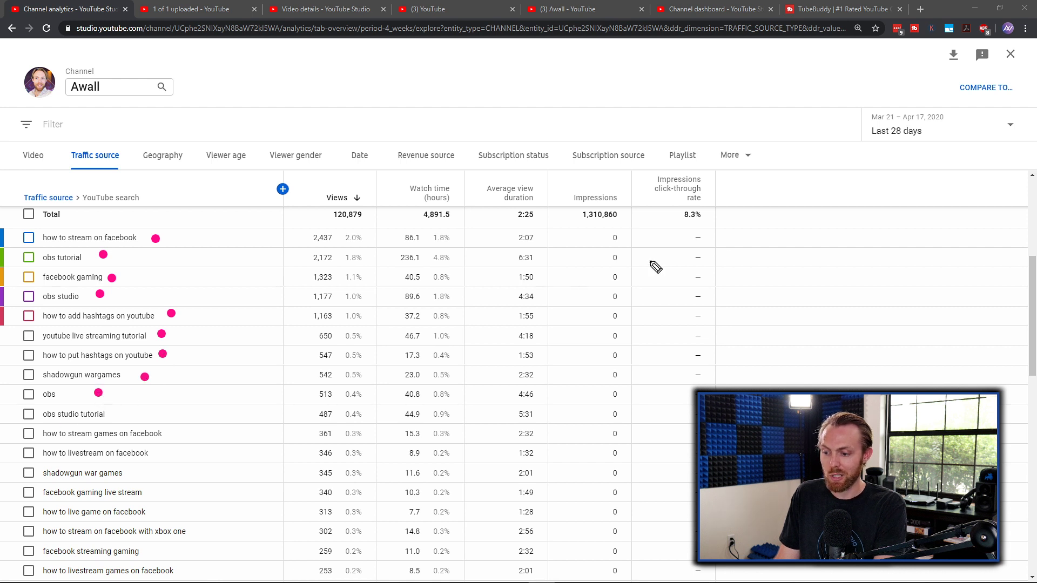
mouse_move(732, 205)
left_mouse_down()
mouse_move(751, 154)
mouse_move(721, 336)
mouse_move(786, 338)
left_mouse_up()
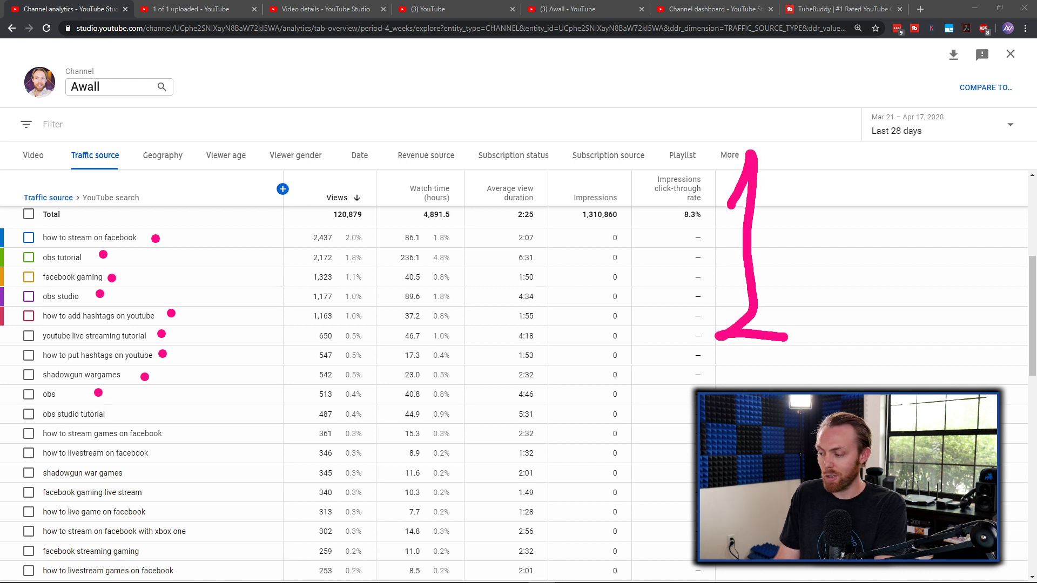
key("Escape")
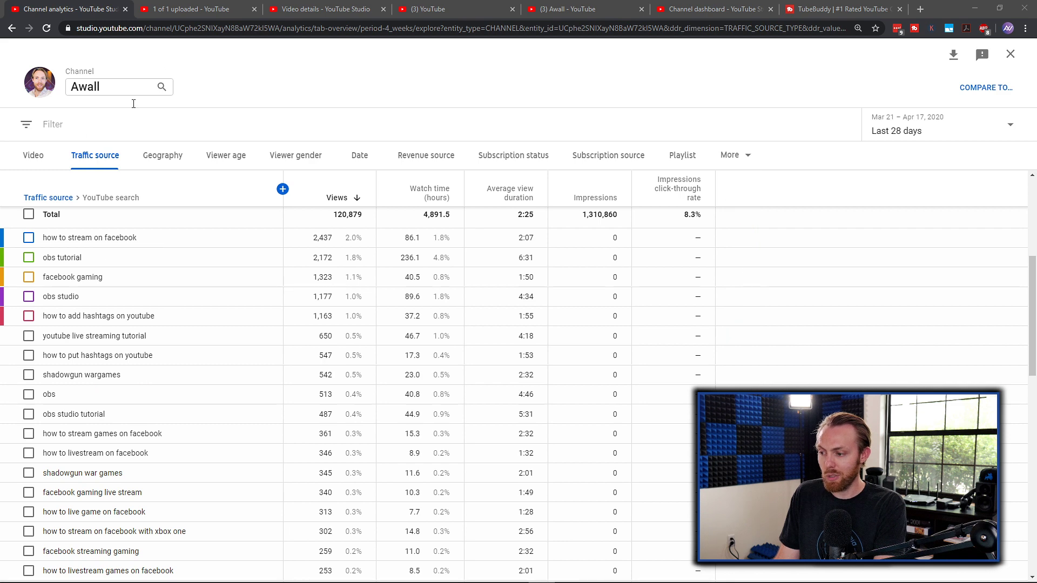
left_click(199, 7)
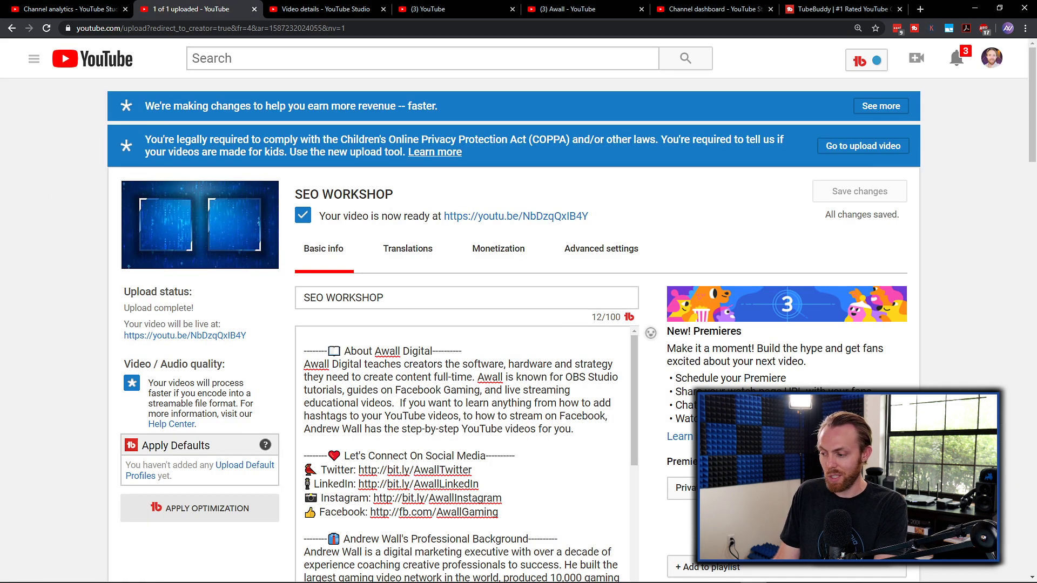
key("ctrl+shift+d")
mouse_move(283, 233)
left_mouse_down()
mouse_move(378, 188)
mouse_move(619, 209)
left_mouse_up()
key("ctrl+shift+d")
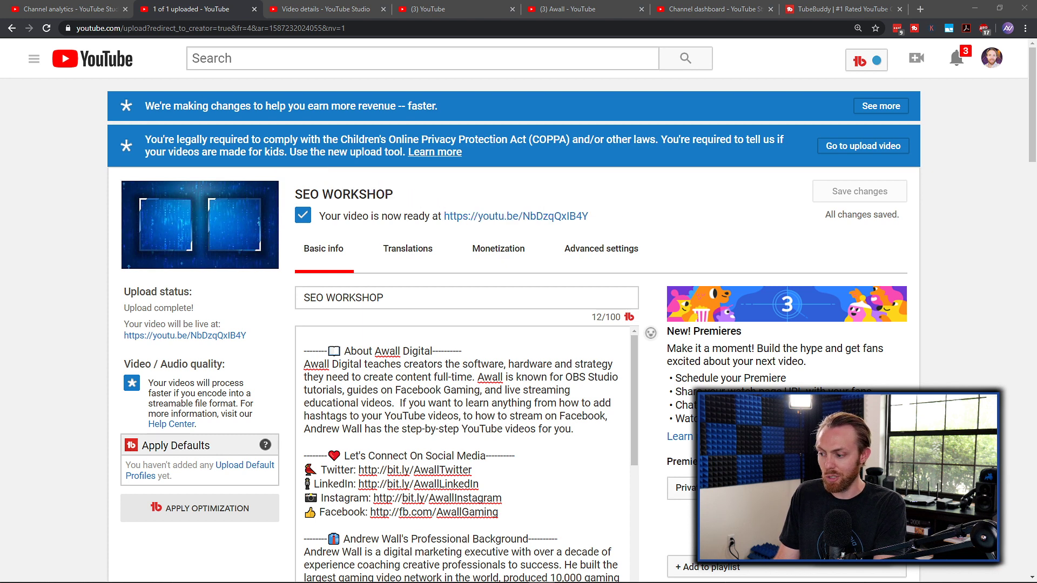
mouse_move(284, 245)
left_mouse_down()
mouse_move(345, 182)
mouse_move(624, 279)
mouse_move(267, 270)
mouse_move(269, 259)
left_mouse_up()
left_click_drag(8, 211, 254, 236)
mouse_move(195, 186)
left_mouse_down()
mouse_move(253, 238)
mouse_move(162, 268)
left_mouse_up()
mouse_move(856, 217)
left_mouse_down()
mouse_move(767, 231)
mouse_move(711, 208)
mouse_move(723, 265)
left_mouse_up()
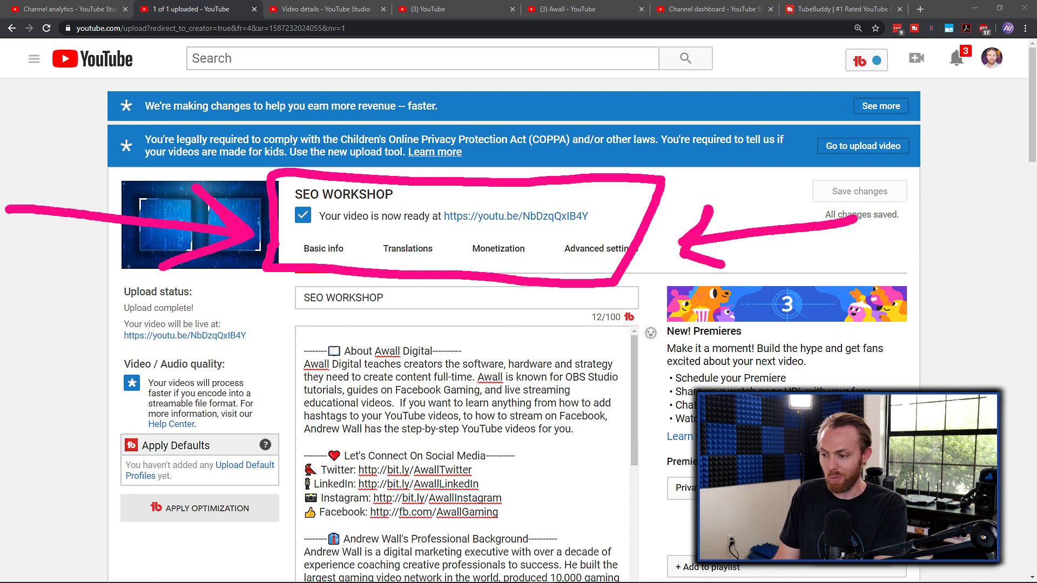
key("Escape")
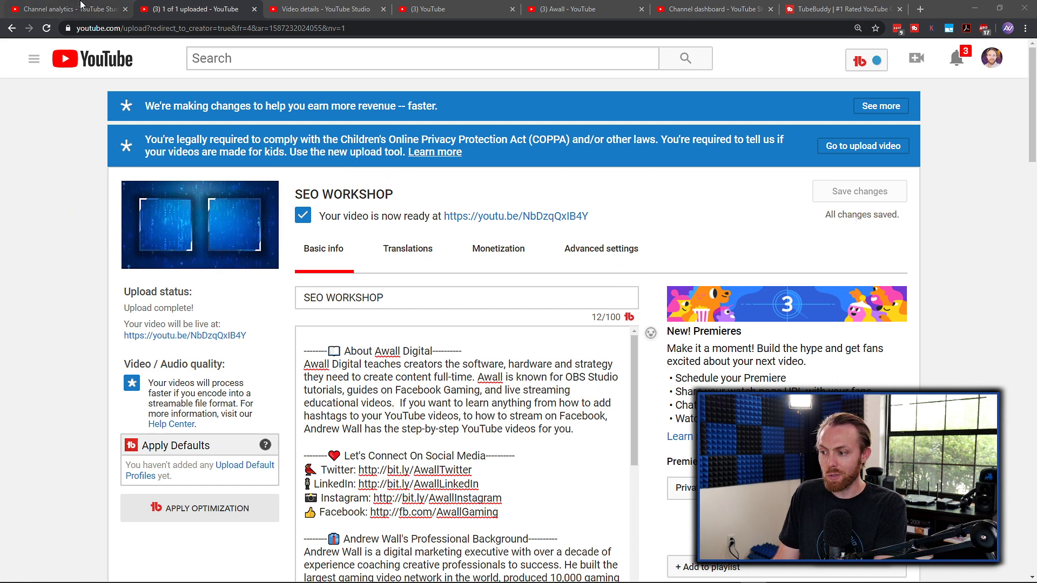
key("ctrl+1")
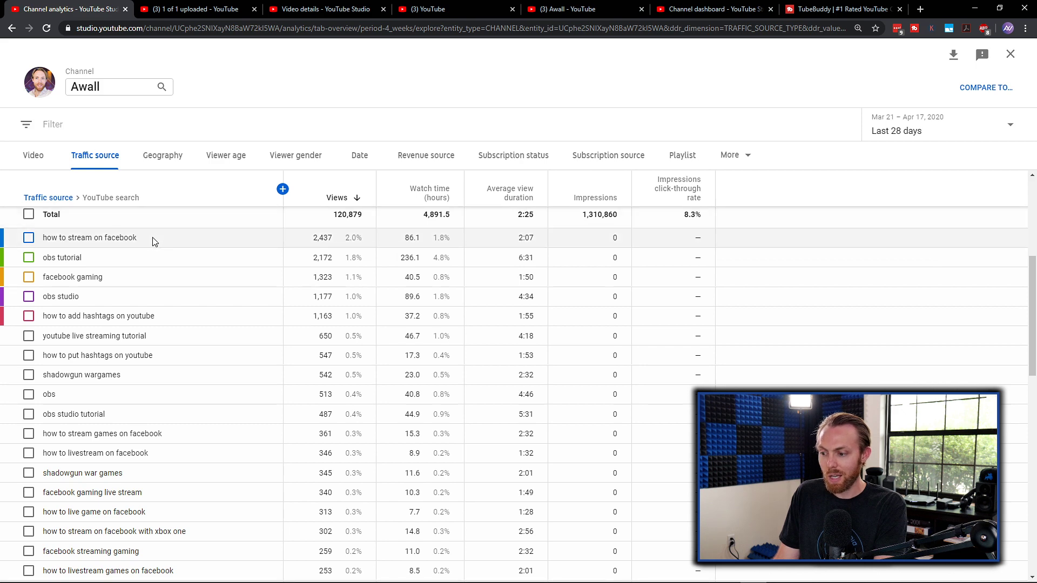
left_click_drag(143, 237, 40, 237)
left_click(171, 6)
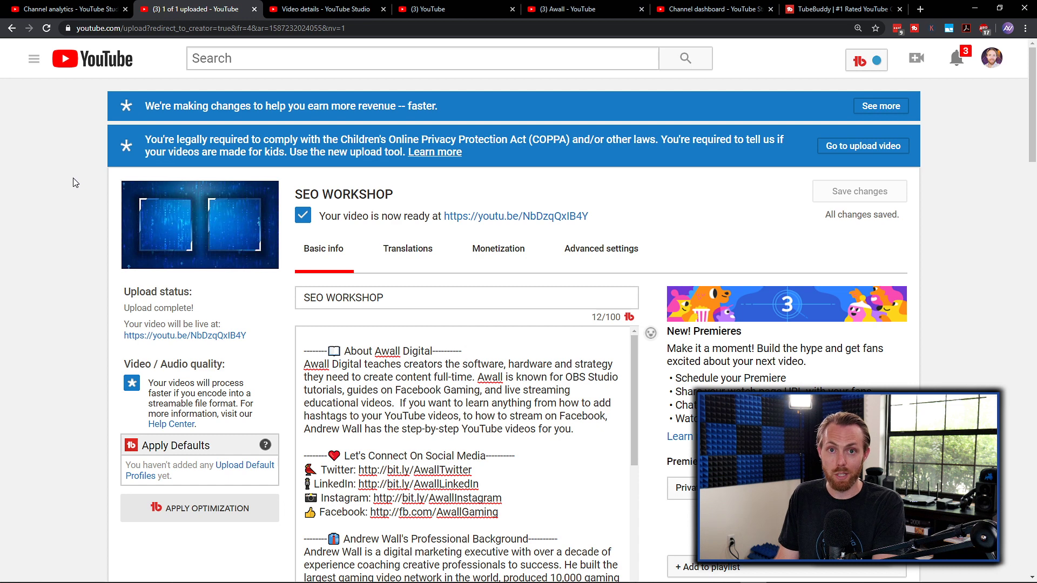
scroll(231, 260, "down", 9)
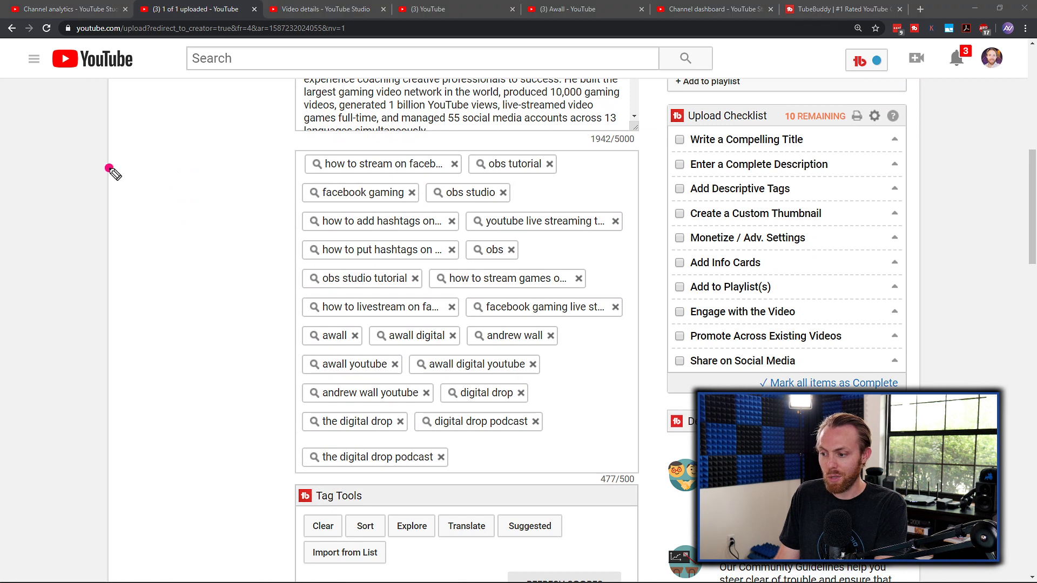
mouse_move(108, 169)
left_mouse_down()
mouse_move(135, 196)
mouse_move(109, 218)
left_mouse_up()
mouse_move(176, 219)
left_mouse_down()
mouse_move(167, 174)
mouse_move(186, 219)
mouse_move(233, 165)
mouse_move(226, 220)
left_mouse_up()
left_click_drag(106, 268, 275, 233)
mouse_move(142, 278)
left_mouse_down()
mouse_move(173, 316)
mouse_move(169, 365)
mouse_move(227, 343)
mouse_move(201, 345)
mouse_move(274, 301)
mouse_move(257, 349)
left_mouse_up()
mouse_move(576, 494)
left_mouse_down()
mouse_move(571, 451)
mouse_move(656, 448)
mouse_move(635, 517)
mouse_move(570, 496)
left_mouse_up()
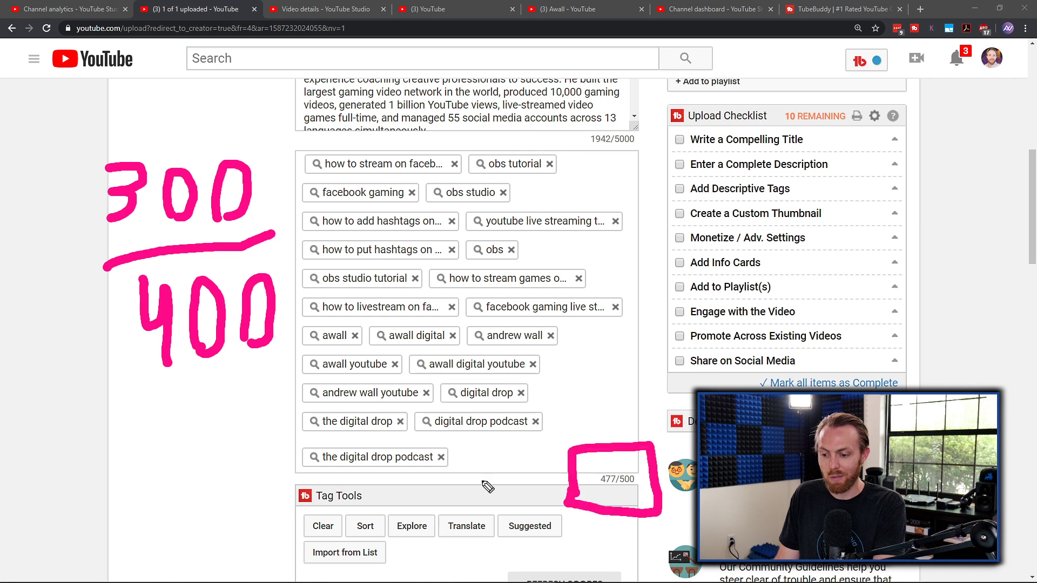
mouse_move(479, 480)
left_mouse_down()
mouse_move(535, 477)
mouse_move(523, 491)
left_mouse_up()
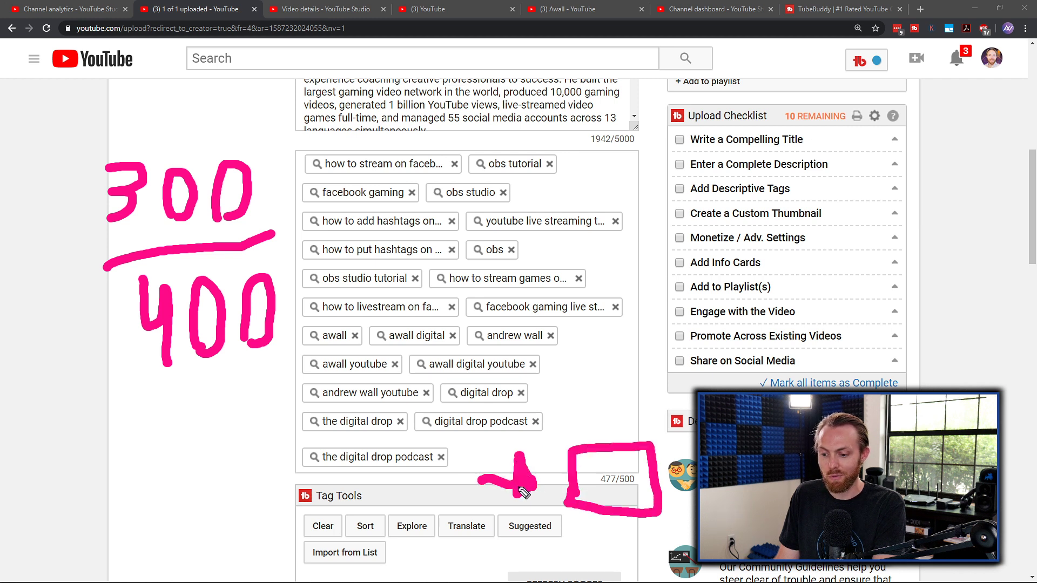
left_click(288, 166)
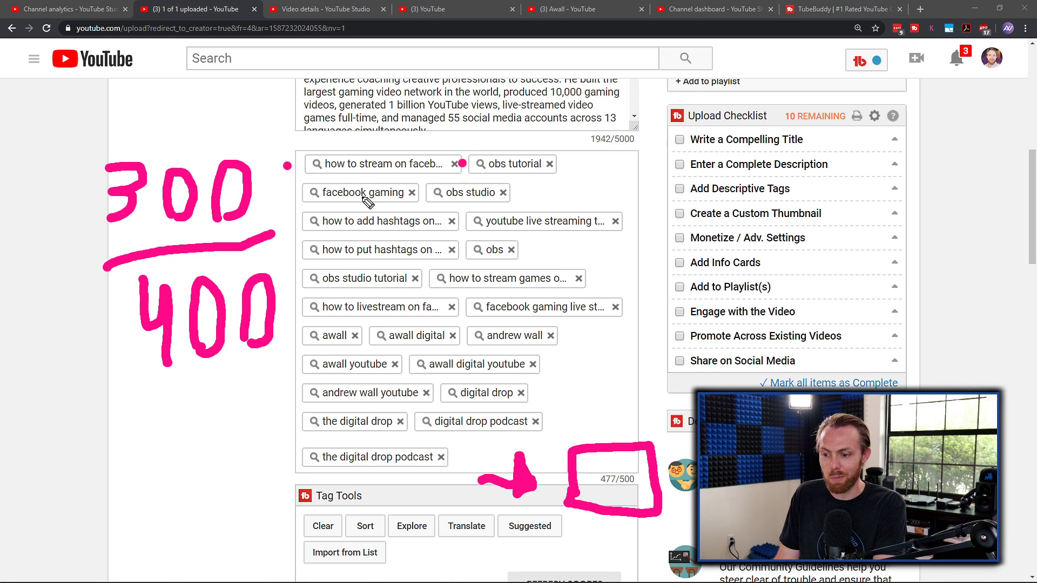
left_click(292, 197)
left_click(423, 199)
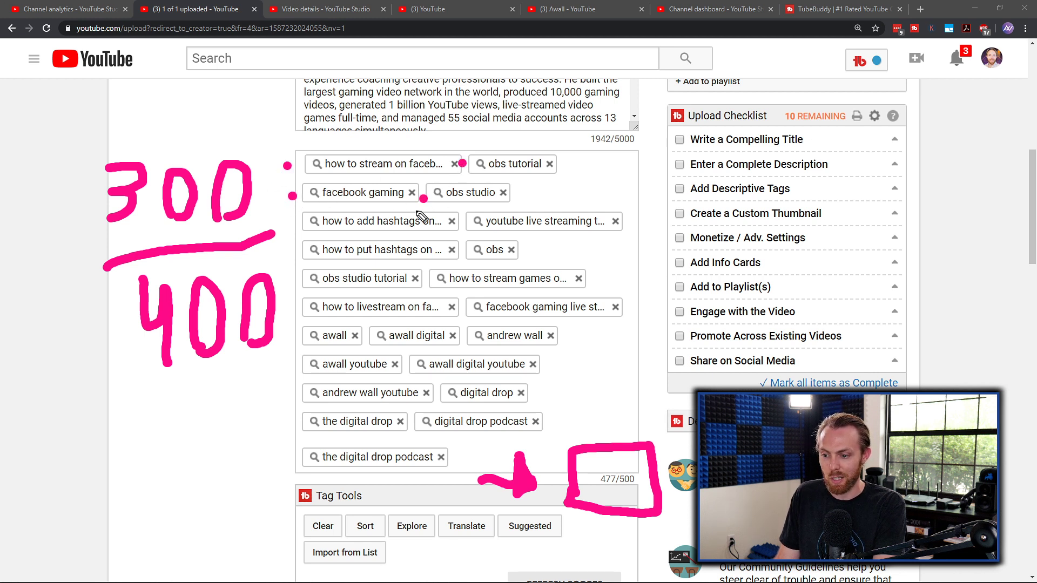
key("Escape")
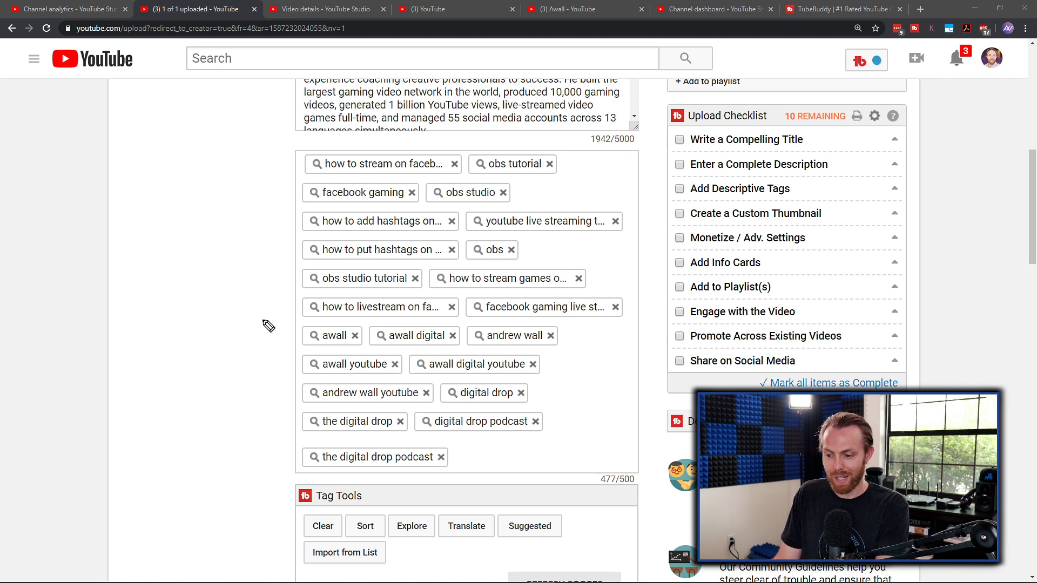
Separate the topic tags from the brand tags, marking each brand tag through 'the digital drop podcast'
mouse_move(216, 320)
left_mouse_down()
mouse_move(636, 331)
mouse_move(632, 238)
mouse_move(536, 153)
mouse_move(322, 130)
mouse_move(258, 262)
mouse_move(248, 472)
mouse_move(467, 488)
mouse_move(655, 456)
mouse_move(630, 331)
left_mouse_up()
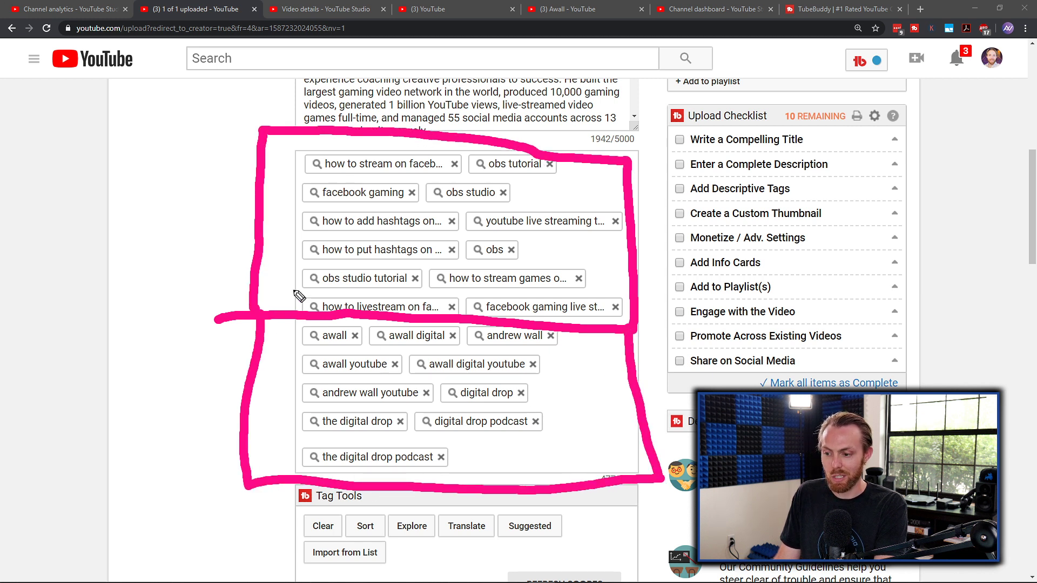
left_click(292, 333)
left_click(365, 336)
left_click(463, 337)
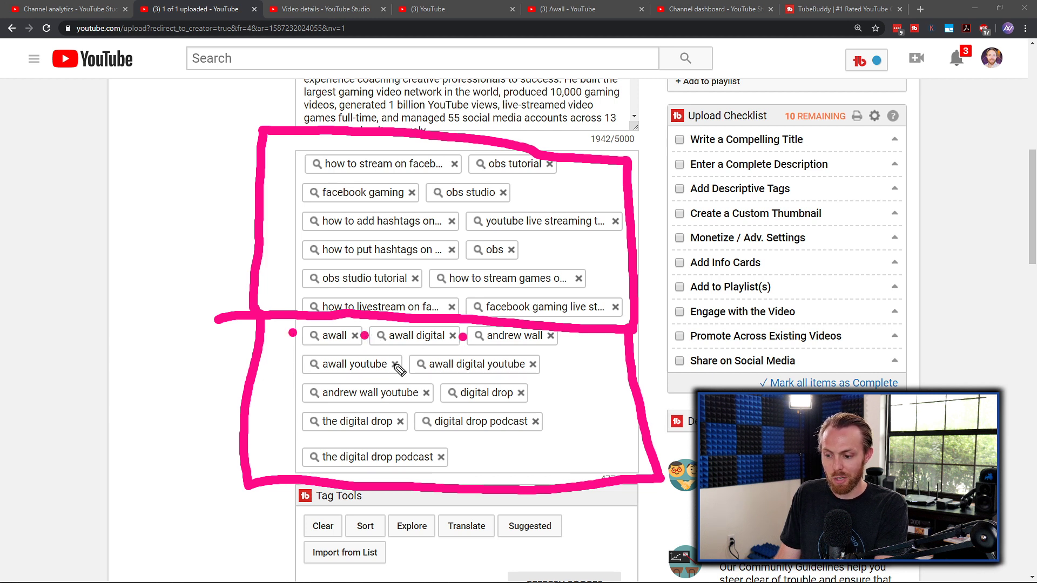
left_click(294, 367)
left_click(405, 360)
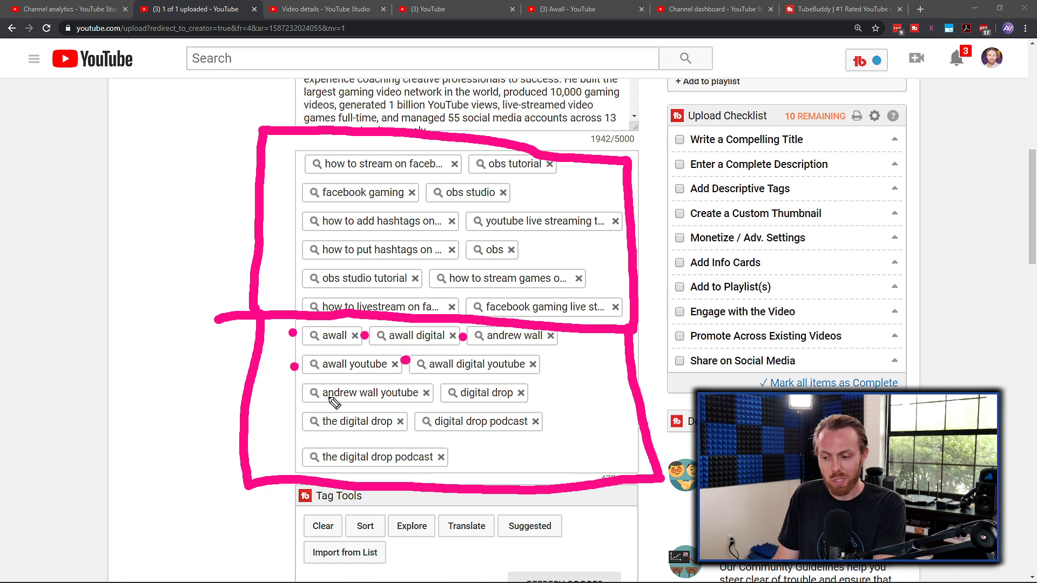
left_click(294, 394)
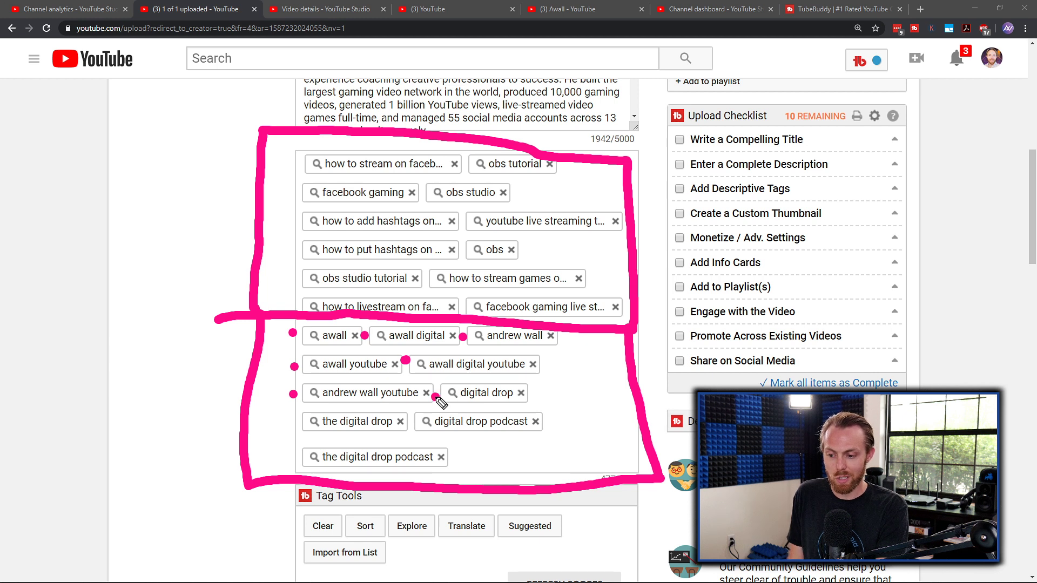
left_click(300, 425)
left_click(414, 423)
left_click(300, 460)
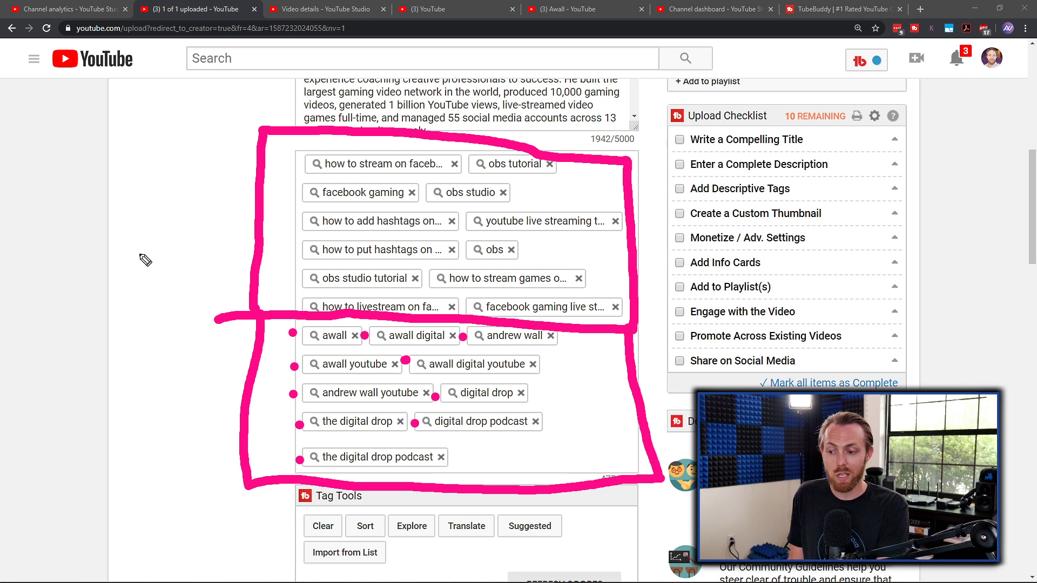
Label the brand tags as '2' and as one third of the tag list, then clear annotations
mouse_move(77, 158)
left_mouse_down()
mouse_move(127, 155)
mouse_move(144, 242)
mouse_move(201, 138)
mouse_move(237, 226)
mouse_move(213, 243)
left_mouse_up()
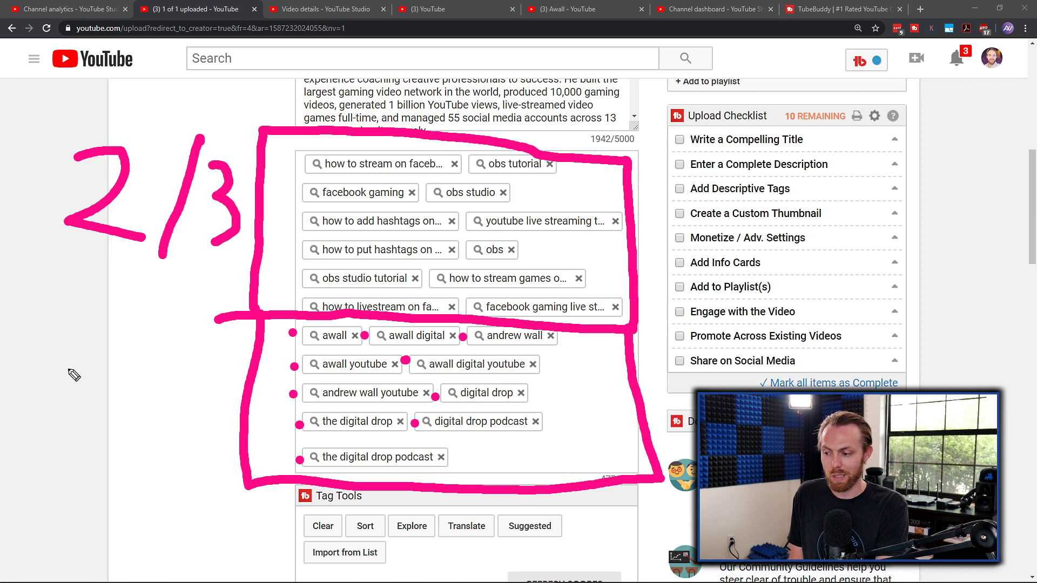
left_click_drag(71, 356, 55, 454)
mouse_move(83, 490)
left_mouse_down()
mouse_move(134, 345)
mouse_move(204, 397)
mouse_move(181, 460)
mouse_move(158, 463)
left_mouse_up()
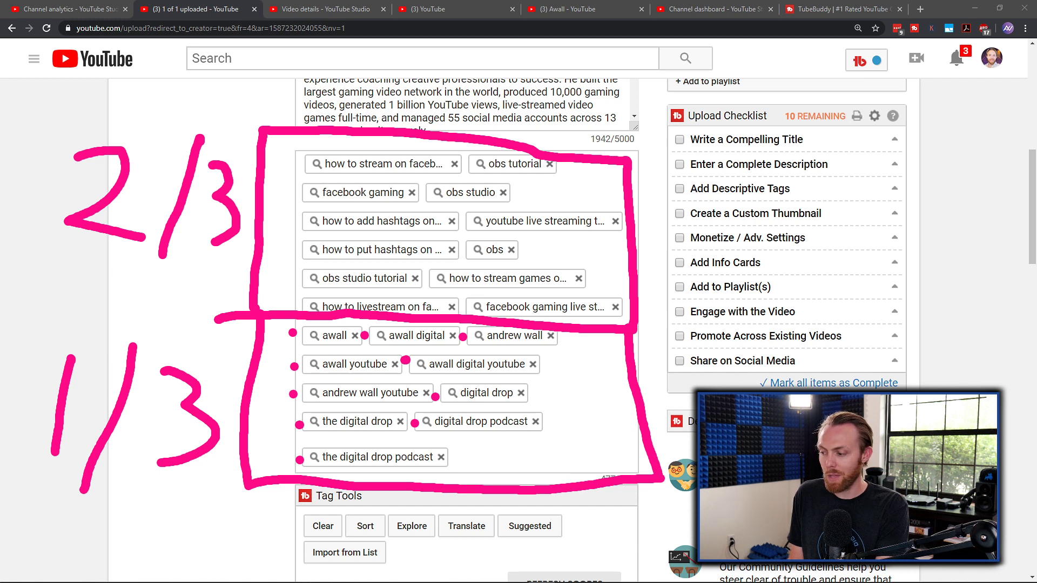
key("Escape")
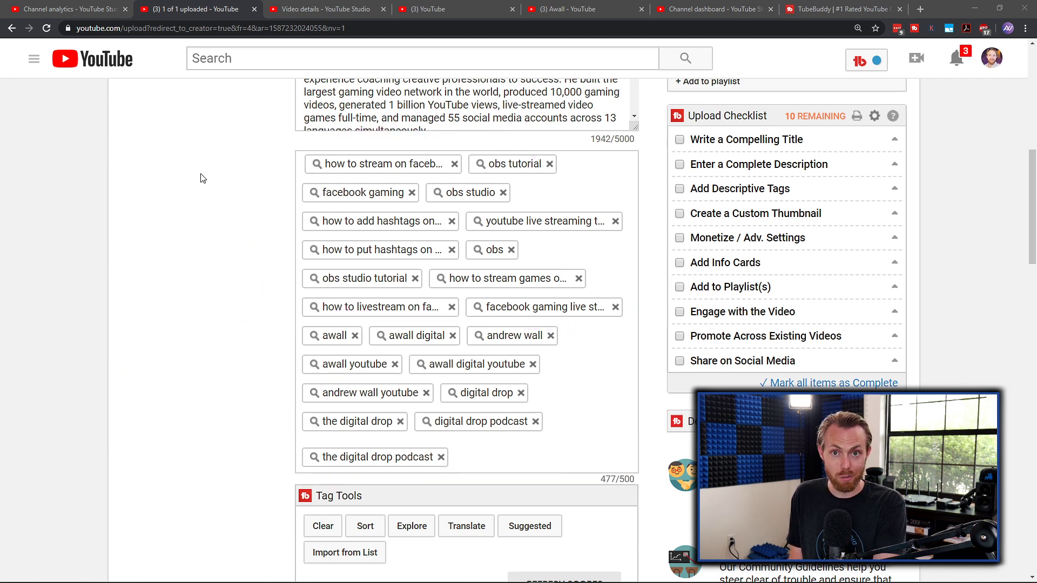
left_click(864, 8)
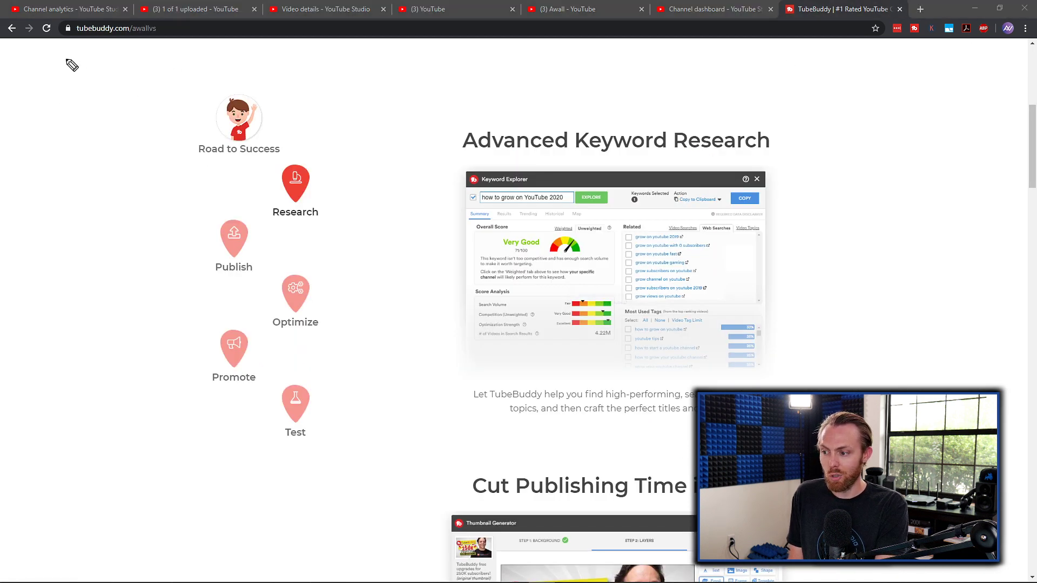
left_click_drag(66, 55, 169, 60)
mouse_move(100, 88)
left_mouse_down()
mouse_move(86, 211)
mouse_move(61, 106)
mouse_move(135, 124)
left_mouse_up()
left_click_drag(908, 47, 928, 47)
left_click_drag(188, 28, 415, 41)
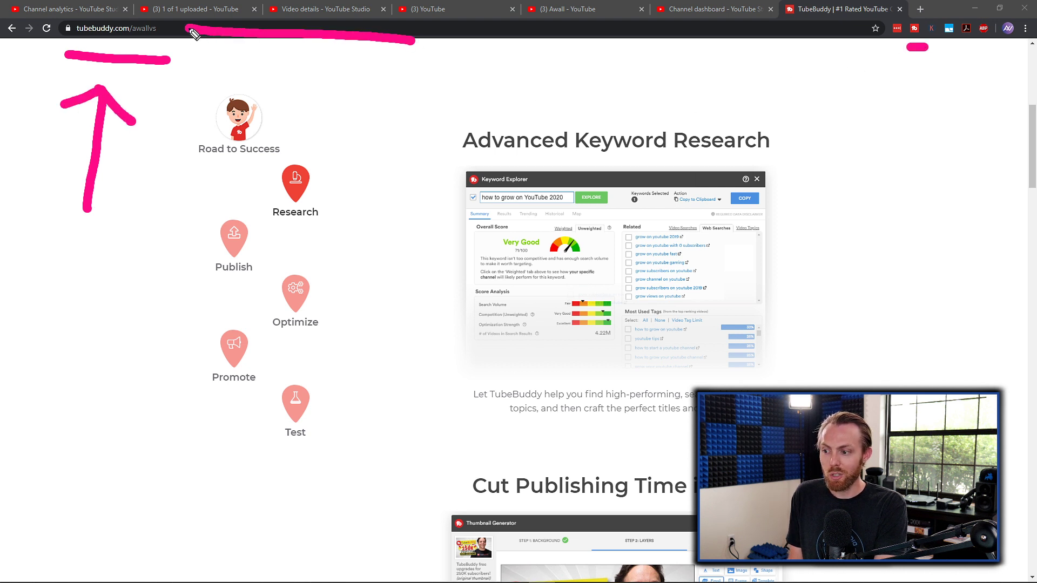
mouse_move(210, 9)
left_mouse_down()
mouse_move(190, 39)
mouse_move(208, 54)
left_mouse_up()
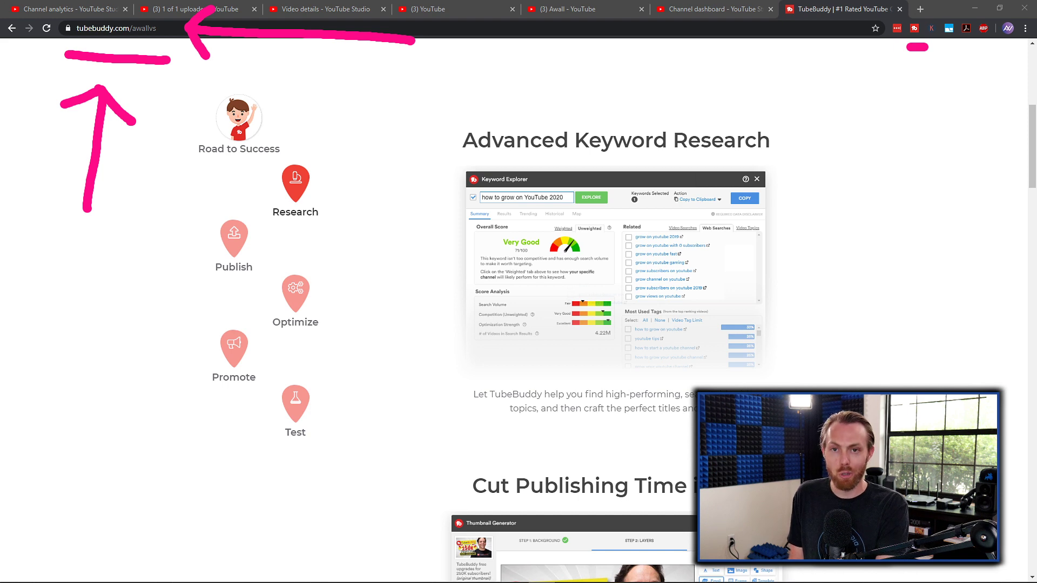
key("Escape")
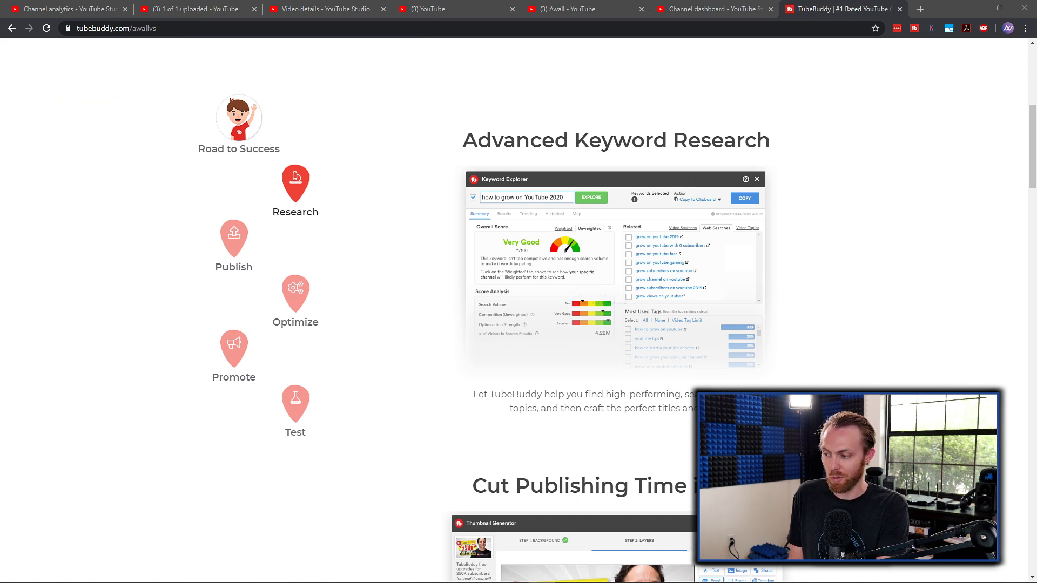
left_click(230, 6)
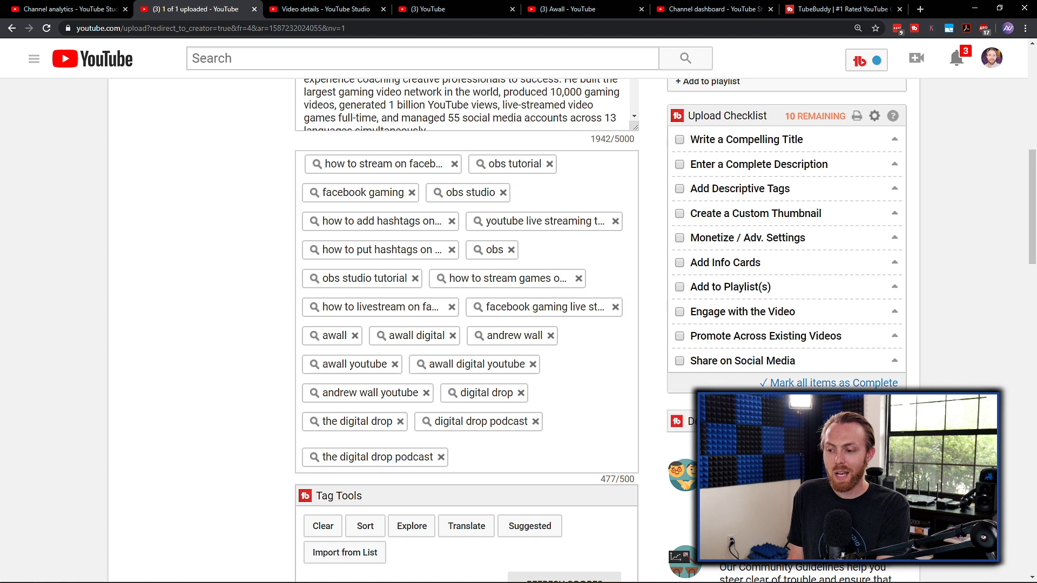
mouse_move(275, 294)
left_mouse_down()
mouse_move(394, 144)
mouse_move(613, 148)
mouse_move(598, 523)
mouse_move(278, 464)
mouse_move(273, 297)
left_mouse_up()
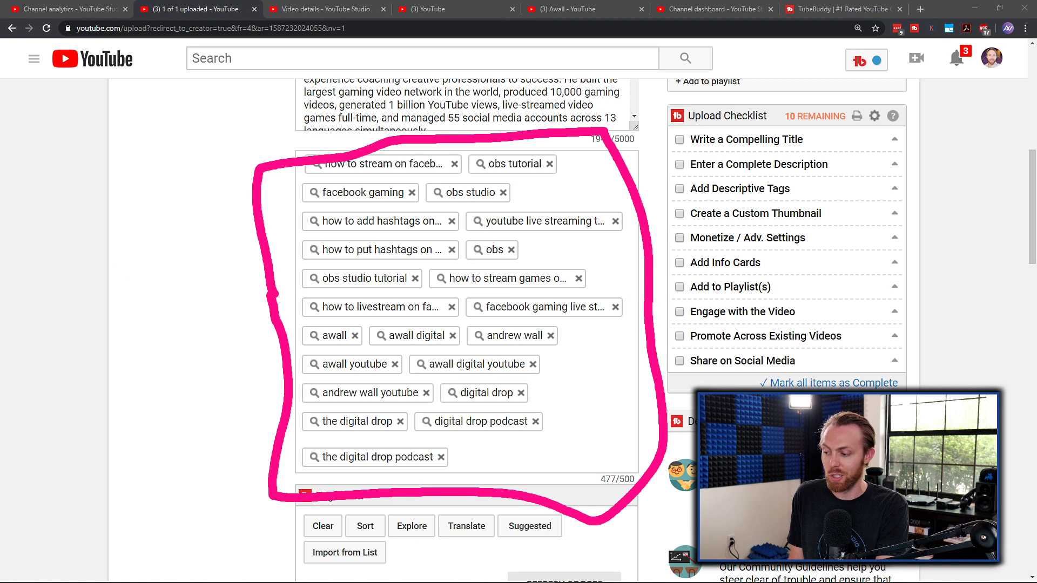
key("Escape")
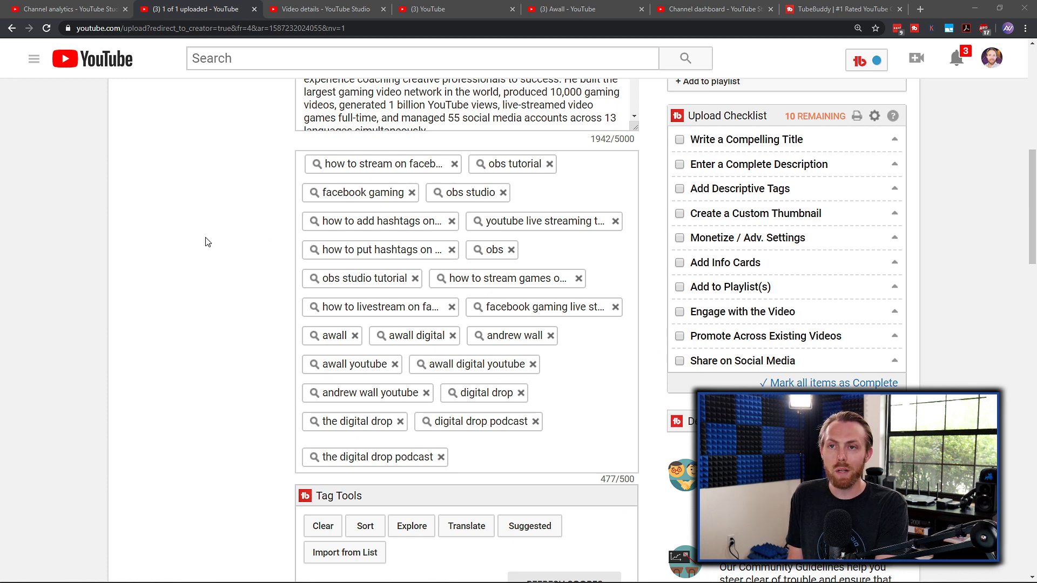
scroll(215, 267, "up", 6)
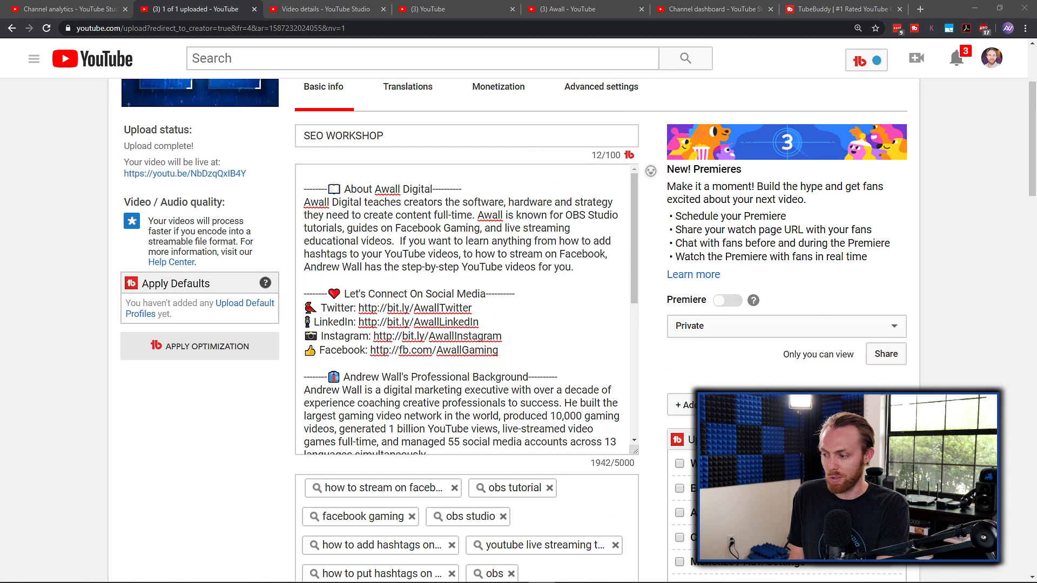
mouse_move(290, 265)
left_mouse_down()
mouse_move(270, 187)
mouse_move(546, 178)
mouse_move(631, 220)
mouse_move(532, 308)
mouse_move(305, 295)
mouse_move(287, 287)
mouse_move(295, 269)
left_mouse_up()
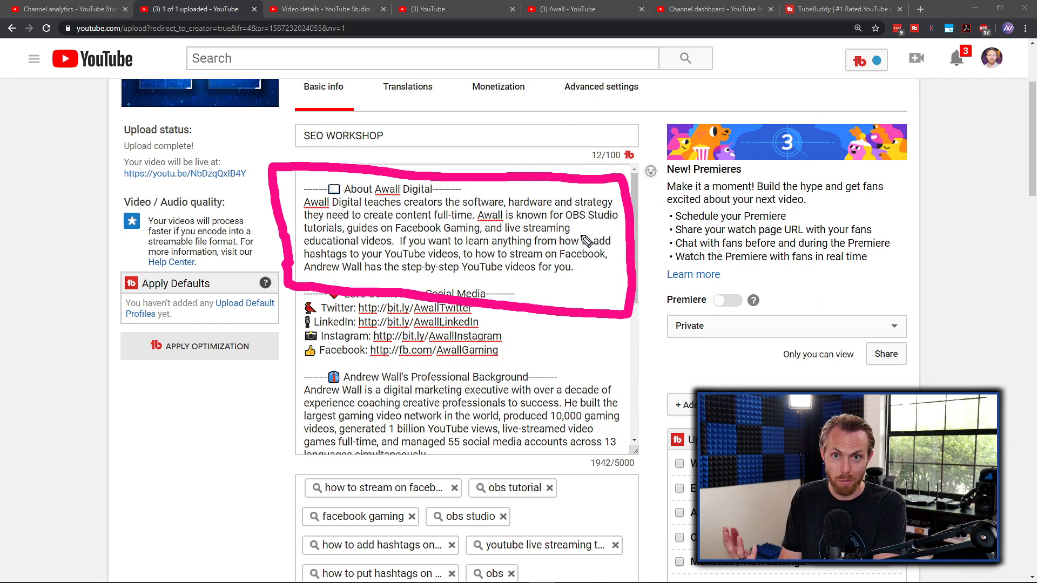
left_click(294, 203)
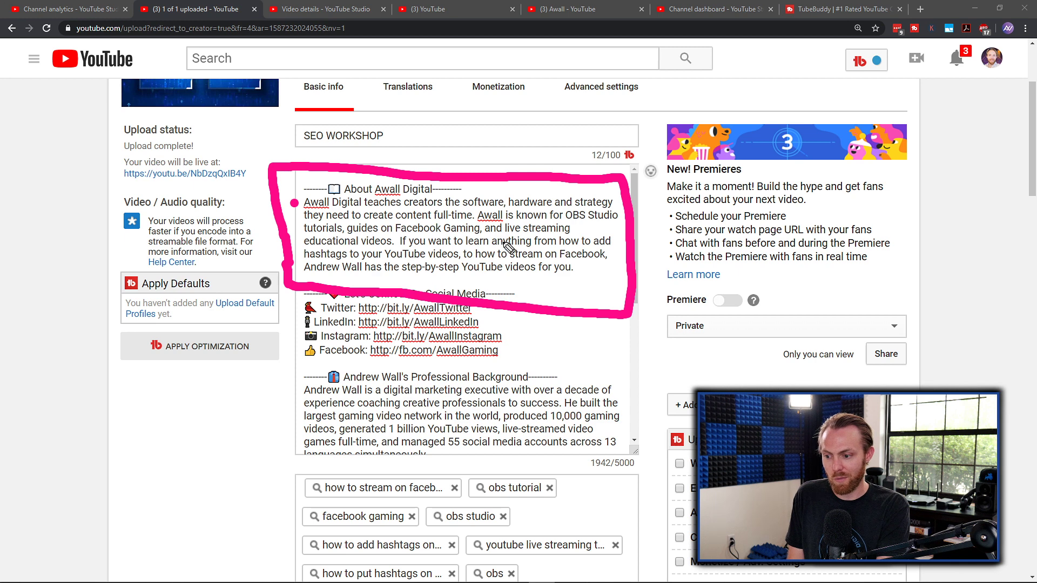
left_click(472, 215)
left_click(559, 215)
left_click(391, 230)
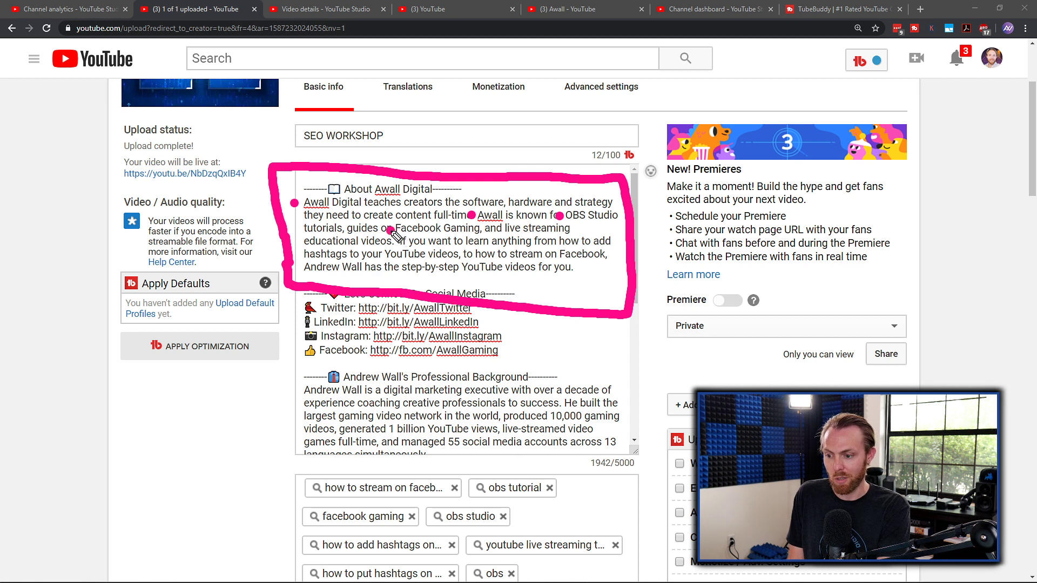
left_click(501, 230)
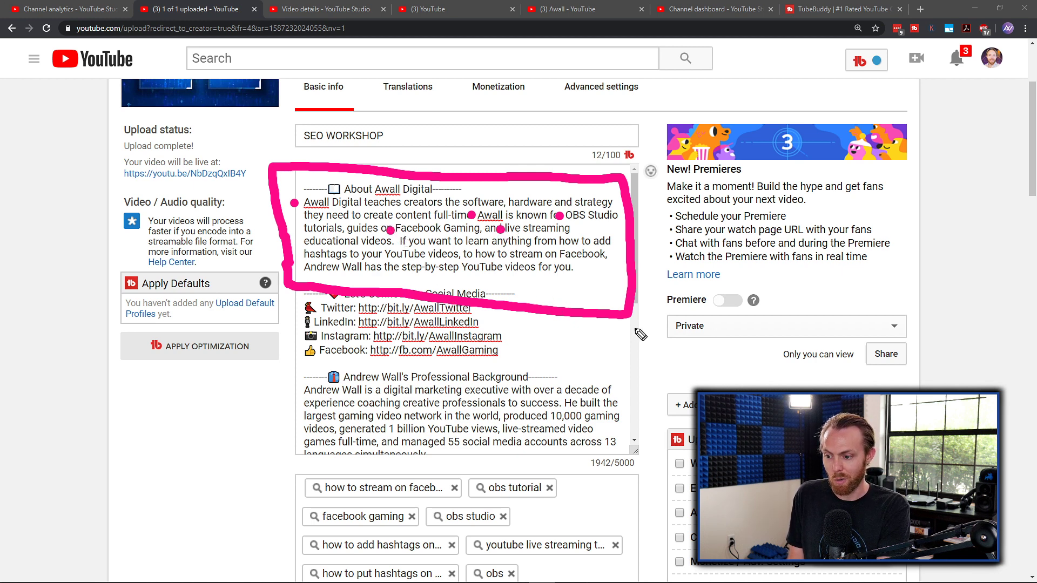
left_click(299, 265)
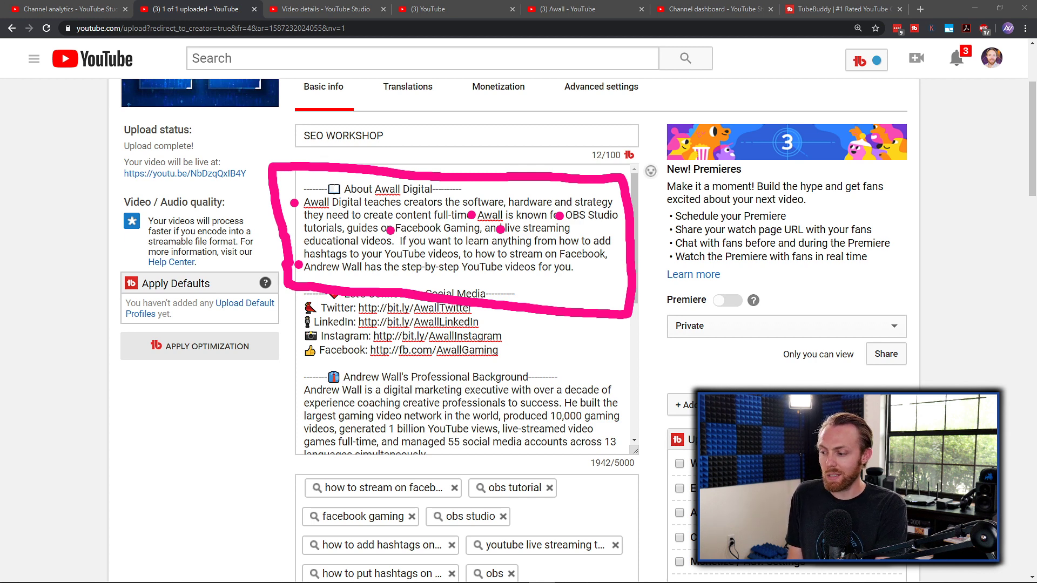
key("Escape")
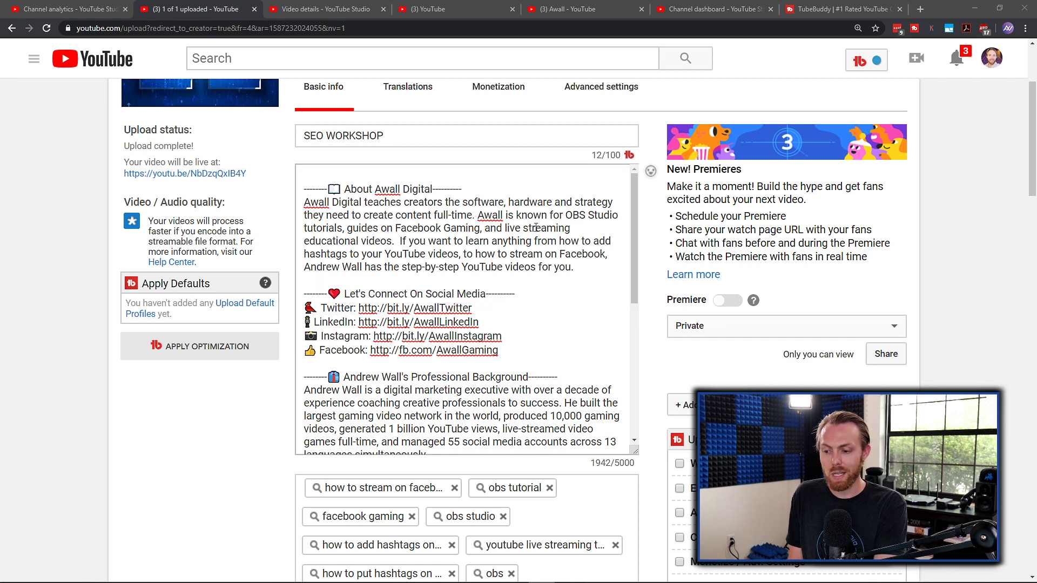
left_click_drag(588, 272, 303, 204)
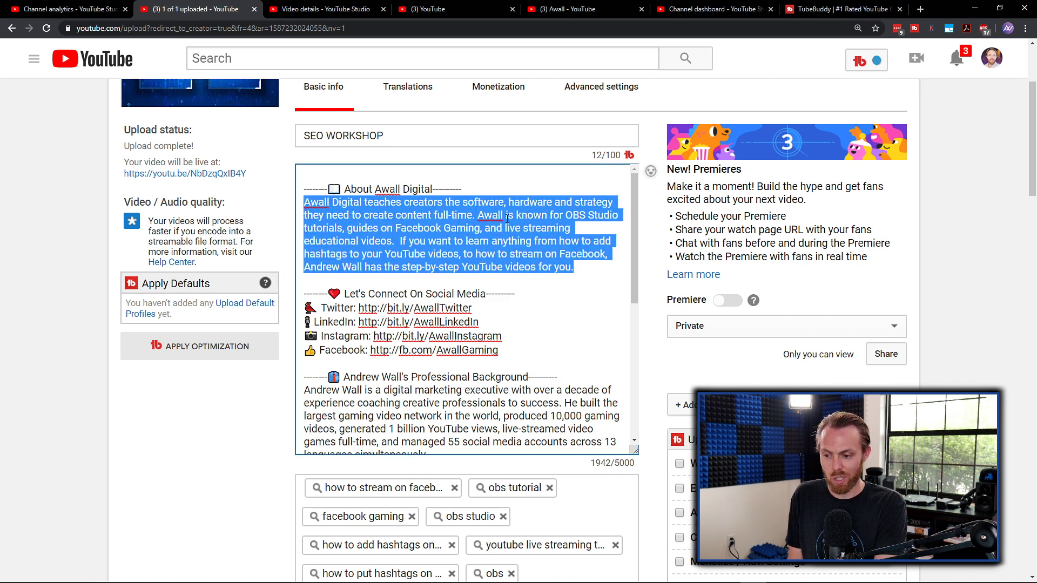
scroll(513, 228, "down", 3)
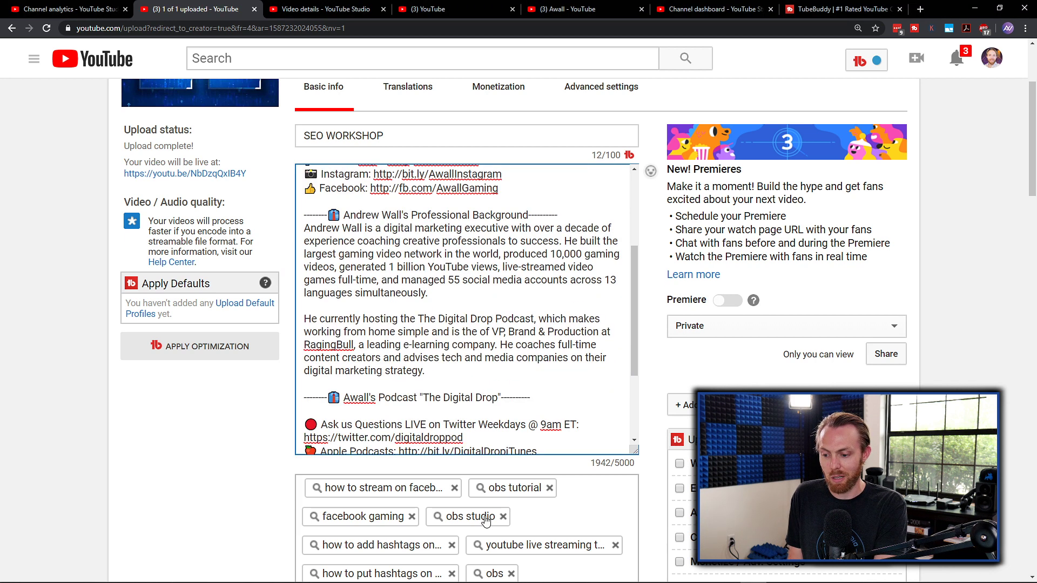
scroll(488, 458, "up", 3)
scroll(488, 458, "up", 3)
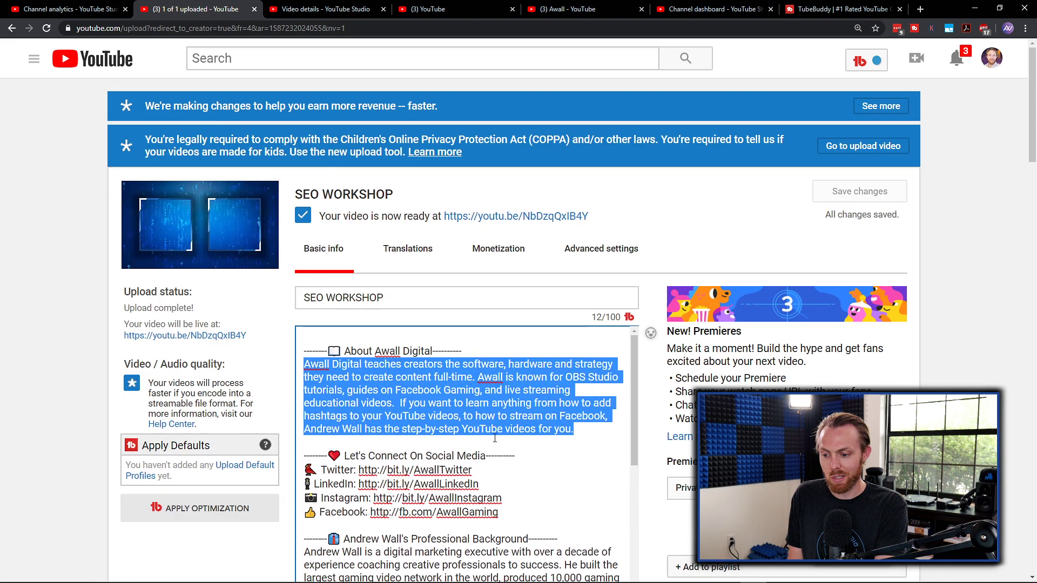
left_click(403, 367)
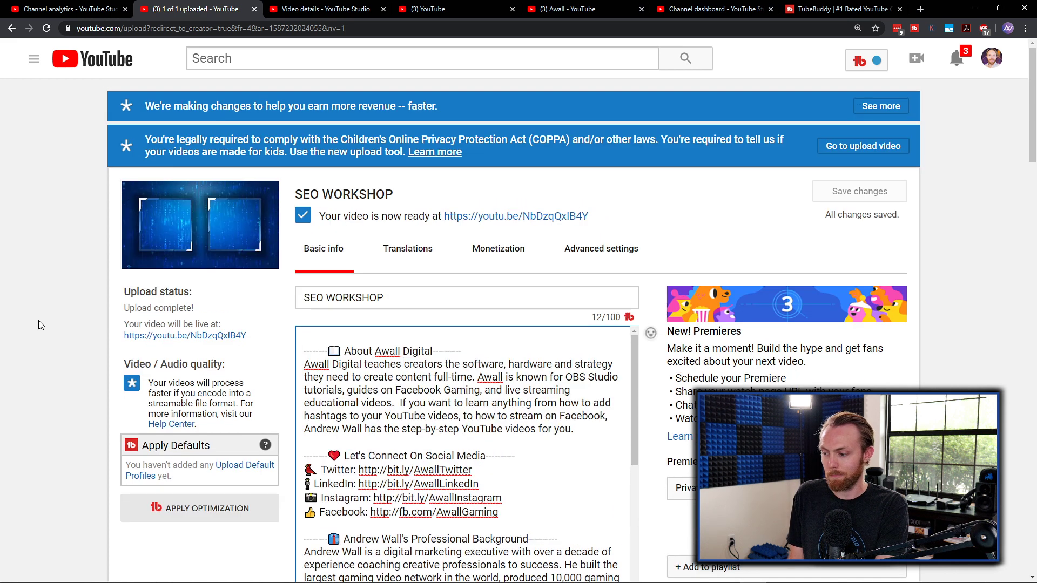
scroll(960, 303, "down", 3)
scroll(970, 294, "down", 1)
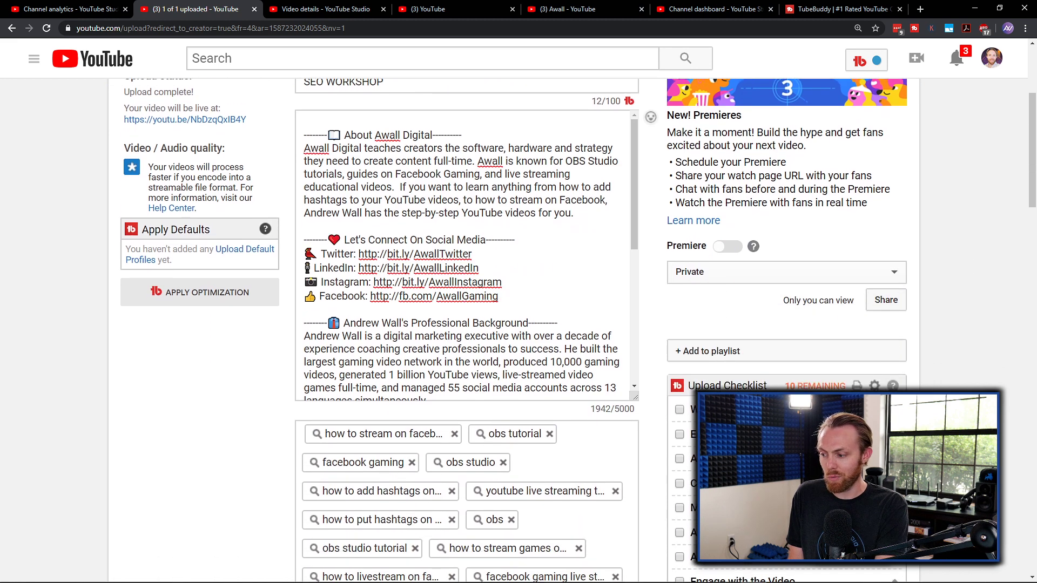
left_click_drag(627, 133, 627, 186)
mouse_move(577, 246)
left_mouse_down()
mouse_move(570, 289)
mouse_move(614, 297)
left_mouse_up()
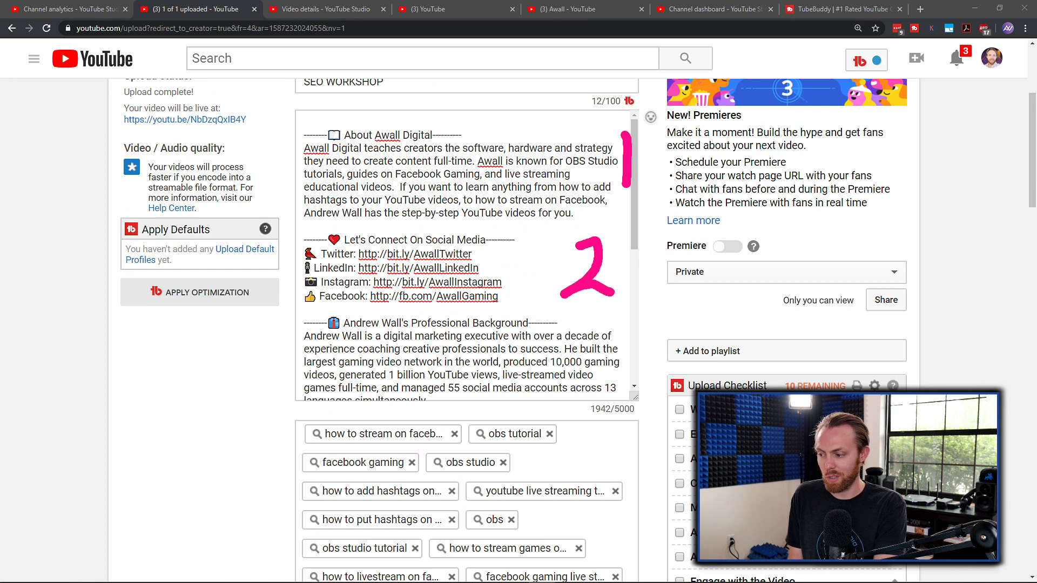
mouse_move(626, 326)
left_mouse_down()
mouse_move(646, 328)
mouse_move(635, 396)
left_mouse_up()
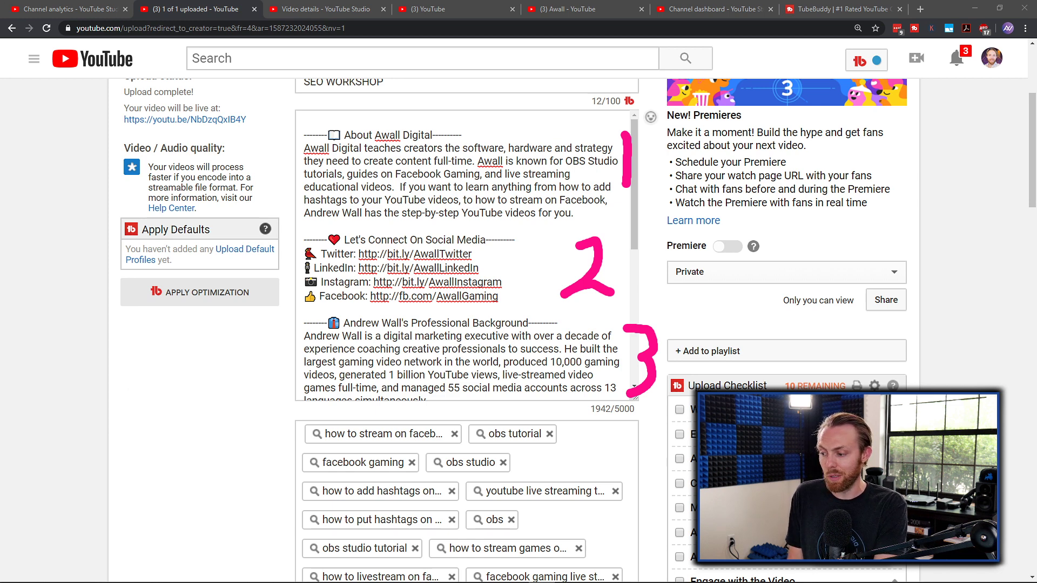
key("Escape")
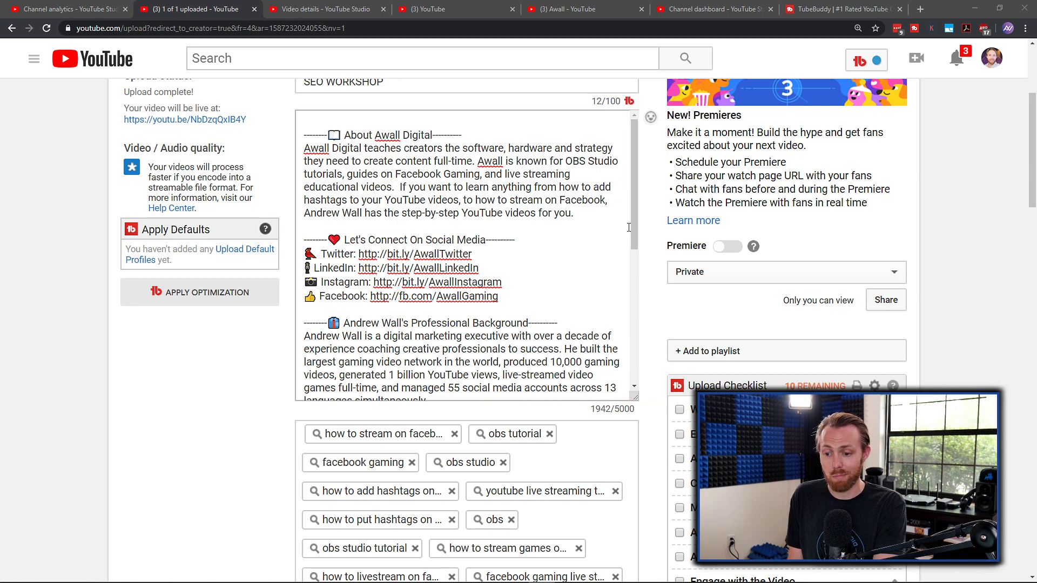
scroll(619, 255, "down", 3)
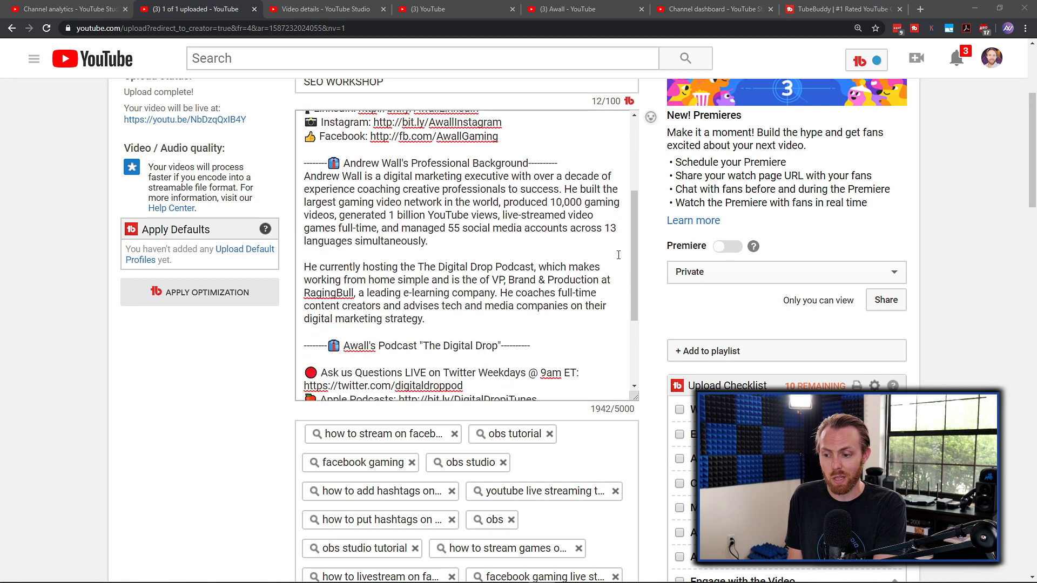
scroll(618, 255, "down", 3)
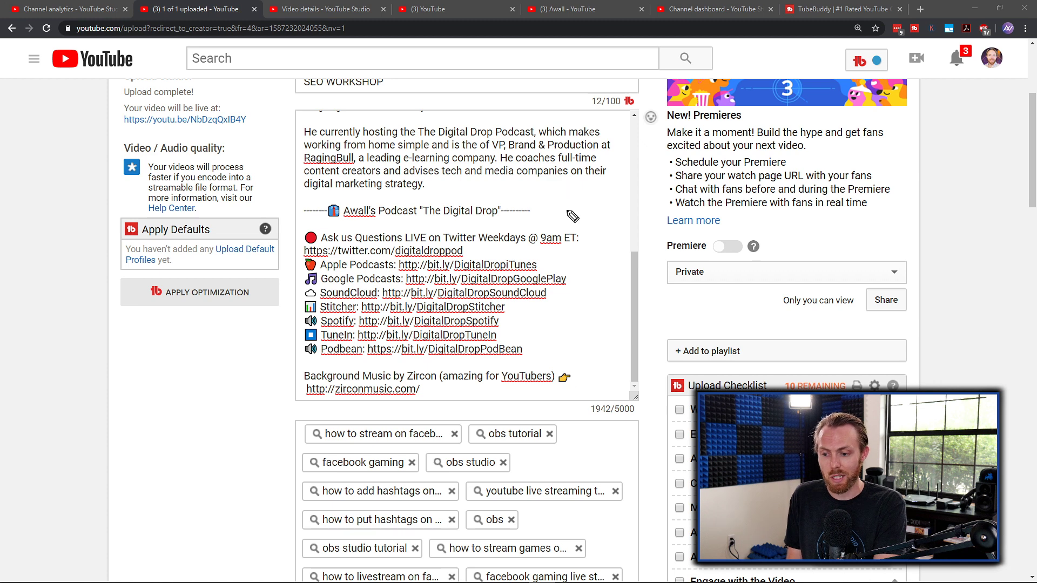
mouse_move(565, 210)
left_mouse_down()
mouse_move(614, 211)
mouse_move(627, 373)
mouse_move(528, 357)
left_mouse_up()
left_click_drag(640, 276, 793, 270)
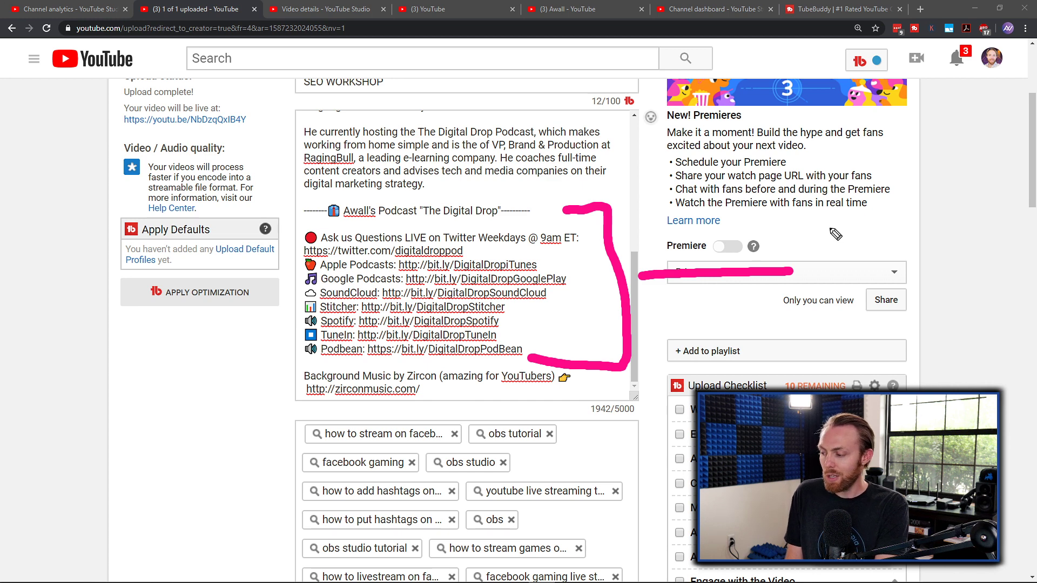
left_click(299, 236)
left_click(298, 268)
left_click(297, 282)
left_click(295, 295)
left_click(293, 307)
left_click(295, 319)
left_click(295, 333)
left_click(292, 350)
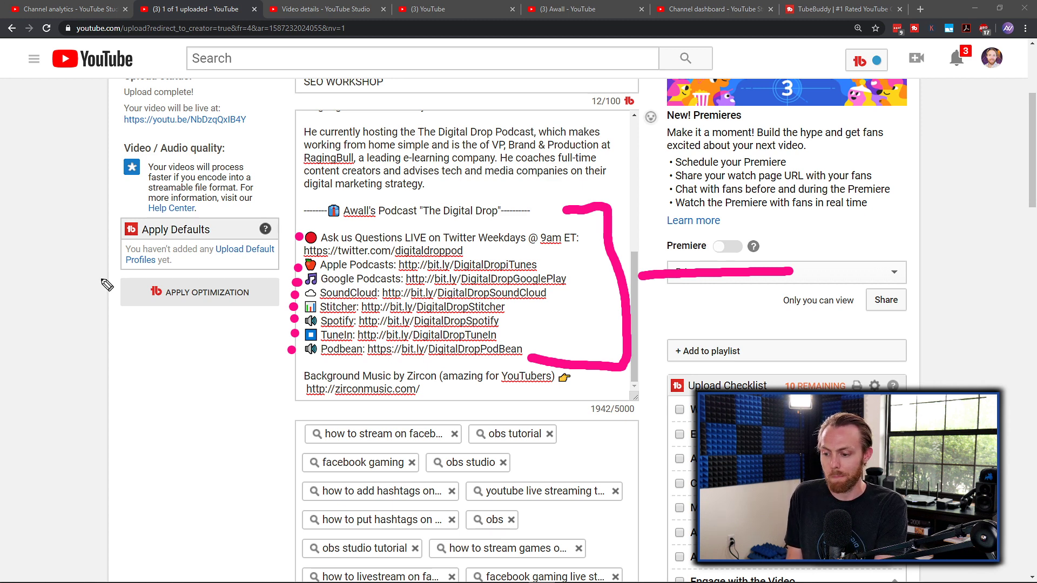
mouse_move(170, 386)
left_mouse_down()
mouse_move(303, 392)
mouse_move(276, 408)
mouse_move(275, 380)
mouse_move(289, 393)
mouse_move(276, 384)
left_mouse_up()
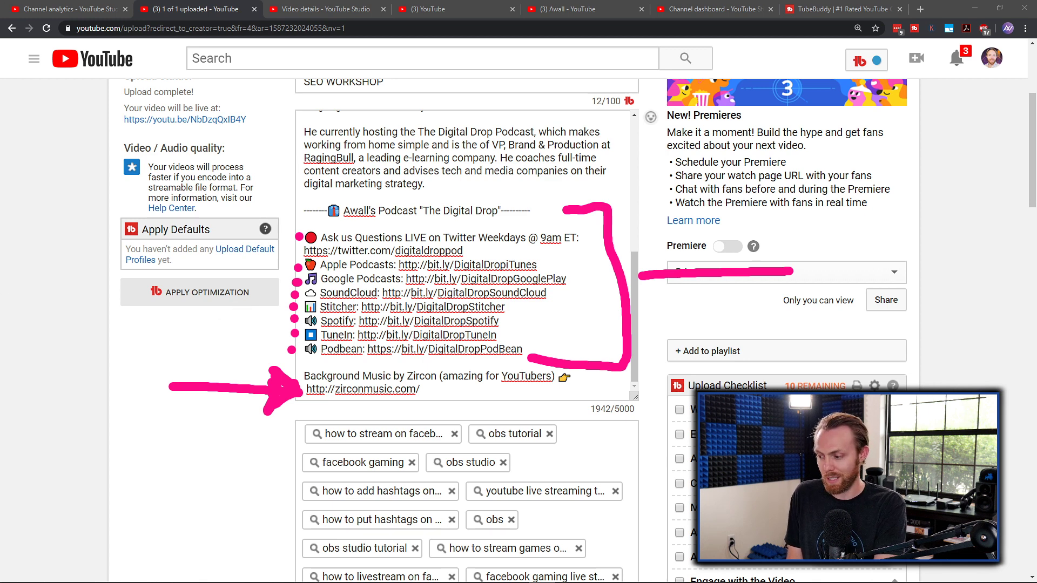
key("Escape")
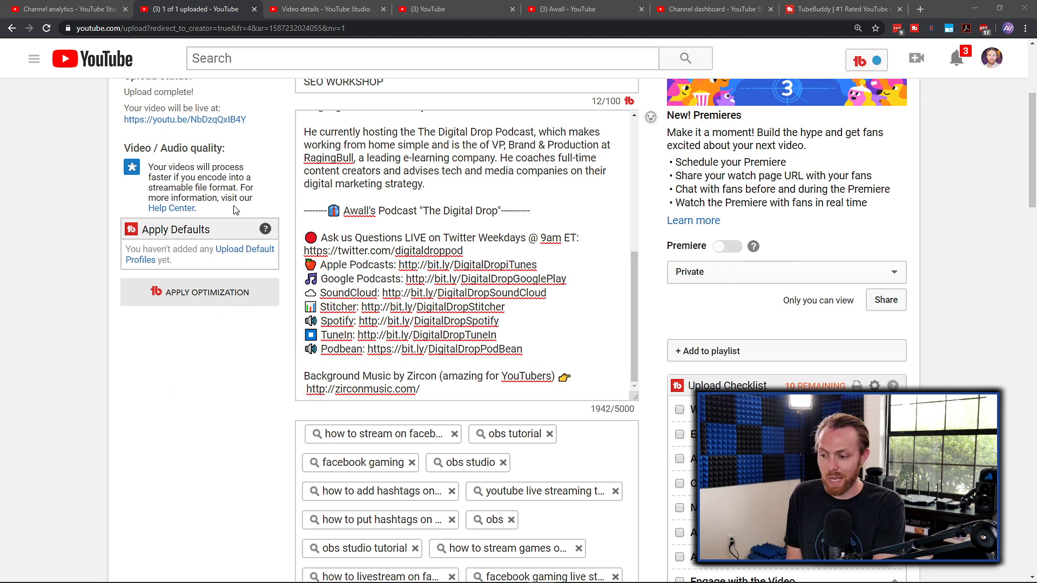
Place the cursor in the Tags box after the final 'the digital drop podcast' tag
scroll(235, 224, "up", 5)
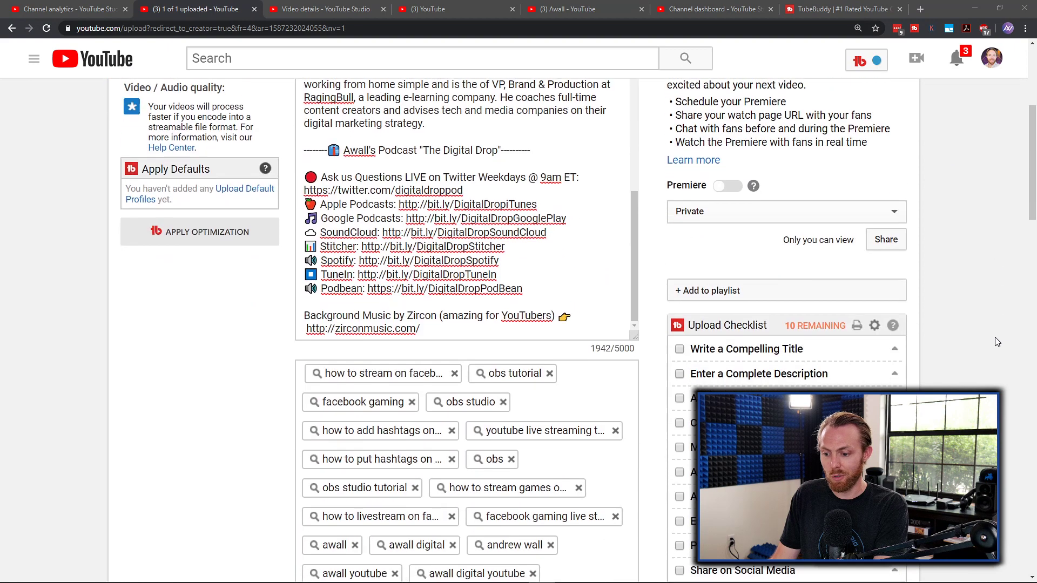
left_click(534, 454)
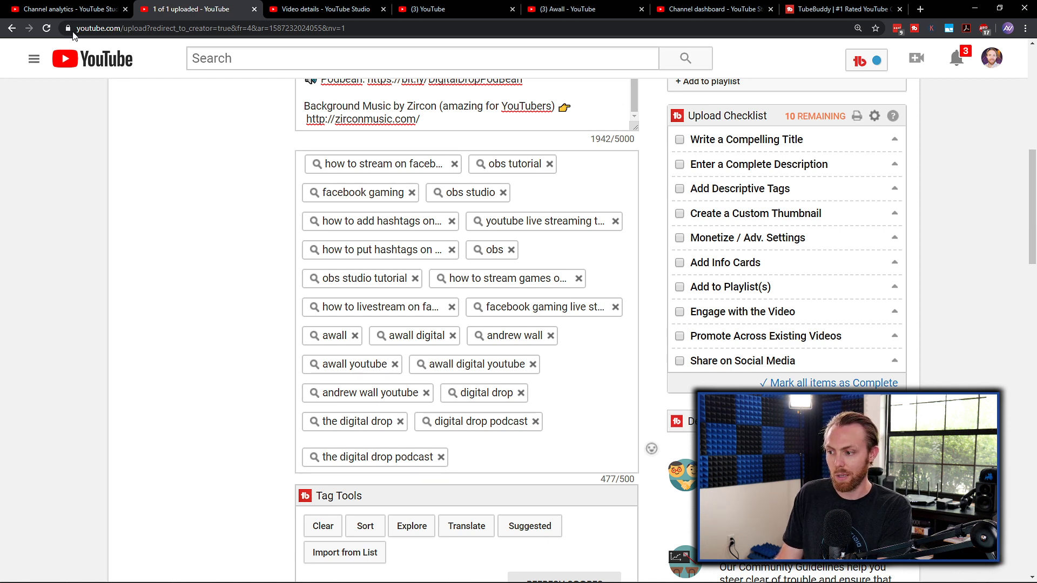
Open Settings > Channel basic info and scroll through the saved channel keywords list
left_click(51, 6)
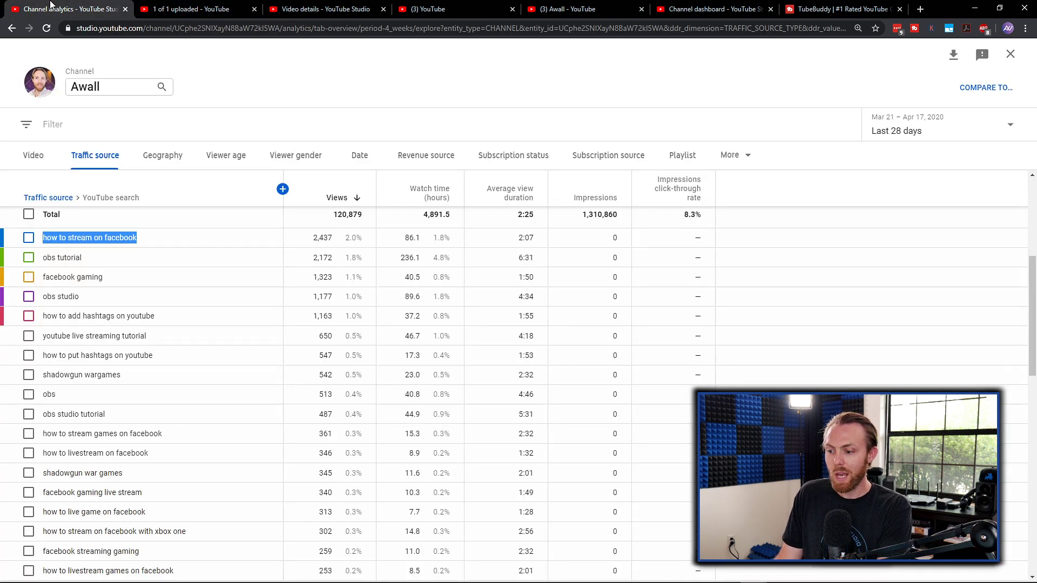
left_click(1010, 54)
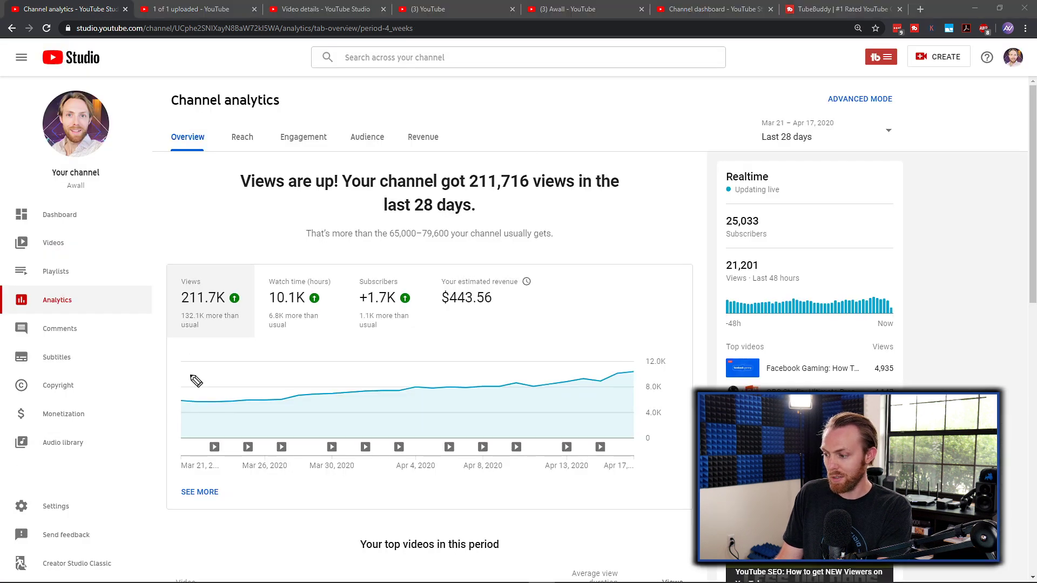
mouse_move(112, 510)
left_mouse_down()
mouse_move(233, 446)
mouse_move(111, 481)
mouse_move(162, 524)
left_mouse_up()
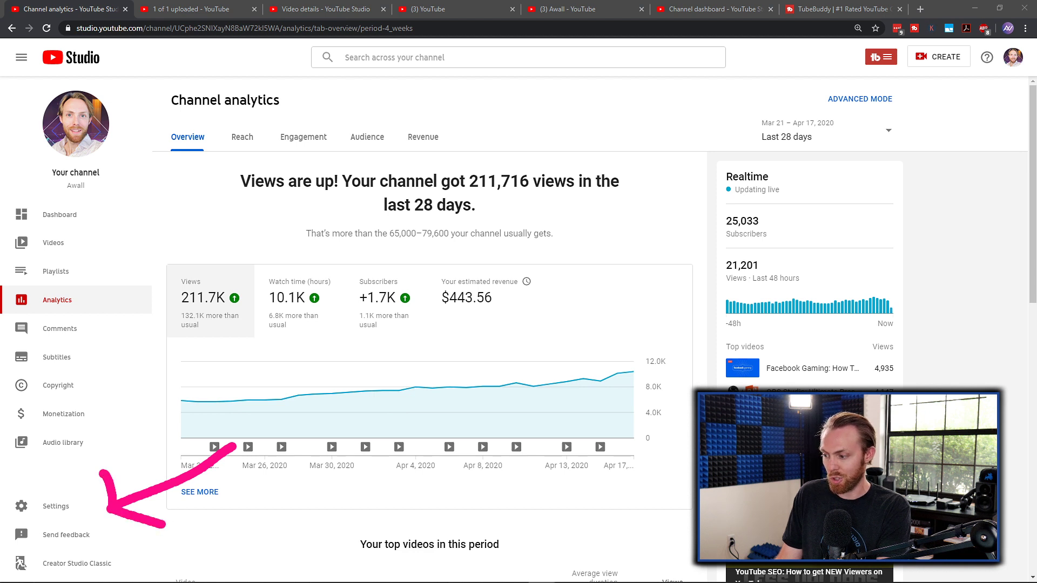
left_click(95, 508)
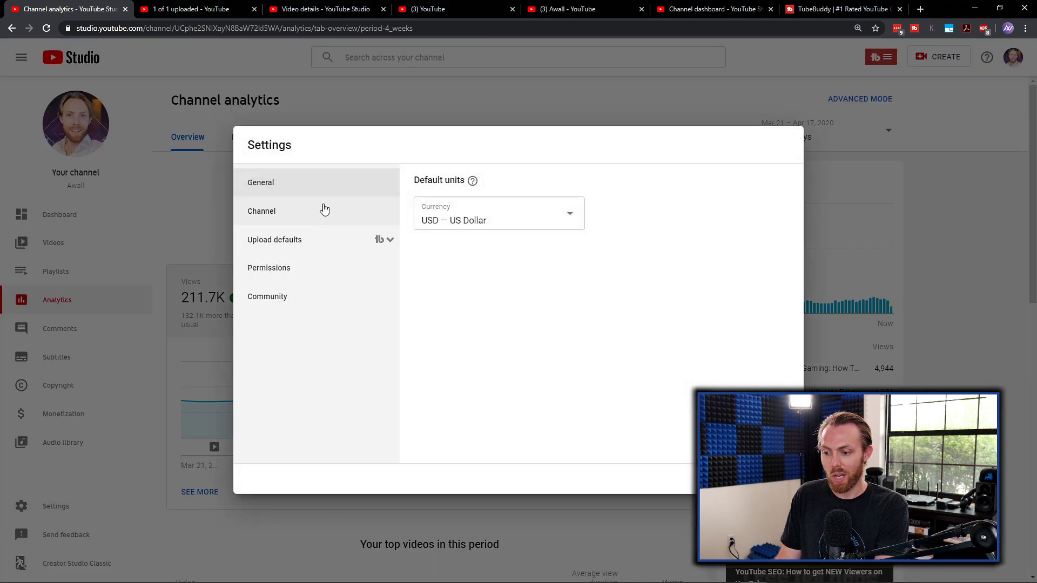
left_click(324, 210)
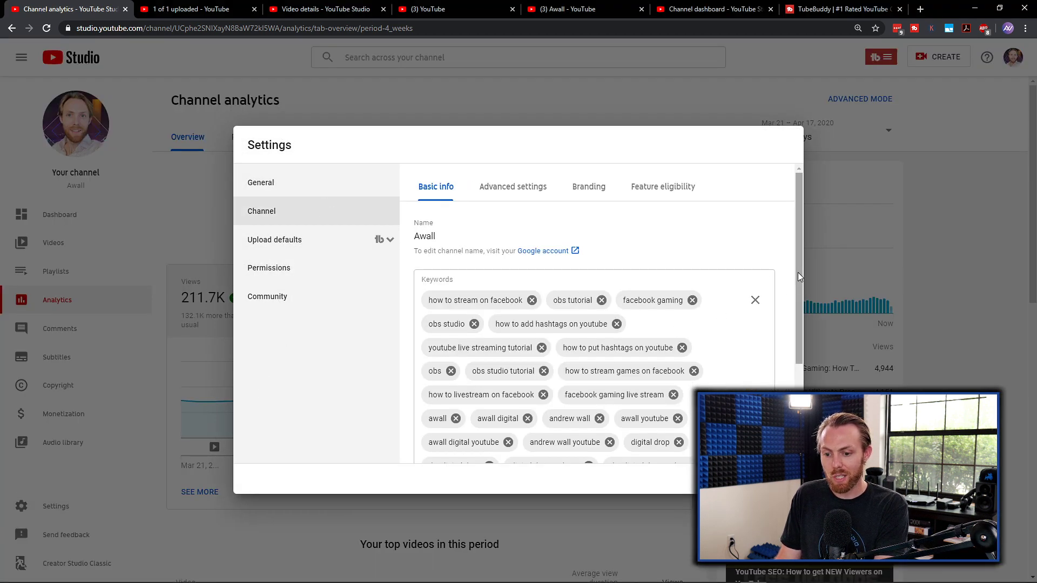
left_click_drag(798, 272, 808, 310)
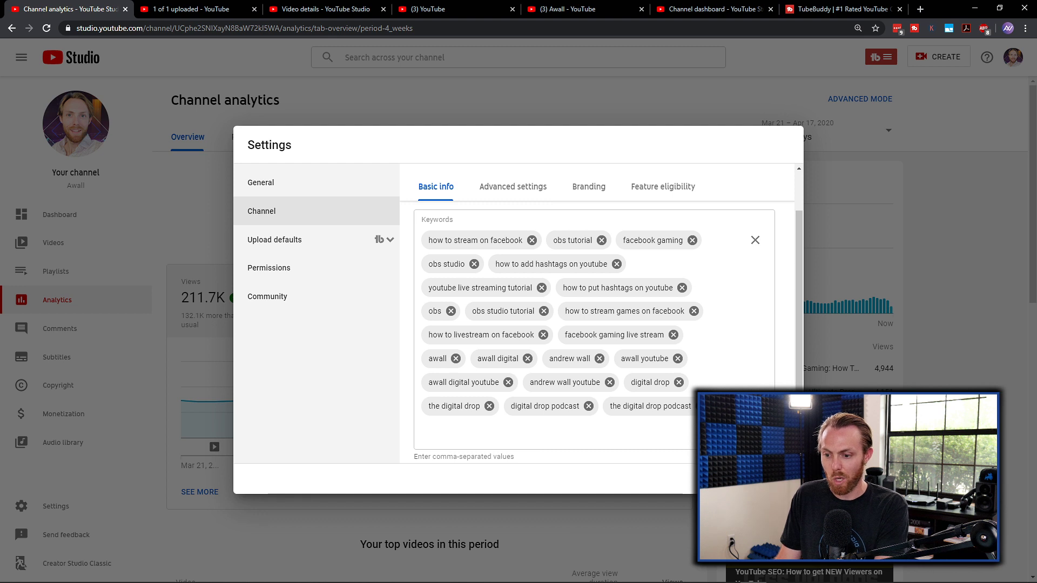
Show the Upload defaults and point out its default tags list
left_click(306, 244)
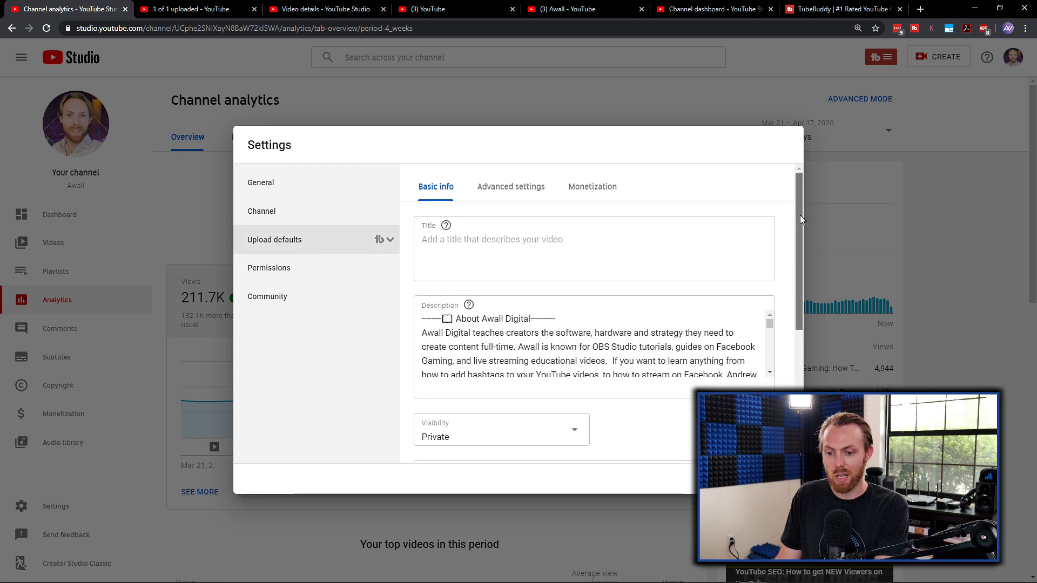
left_click_drag(799, 215, 828, 338)
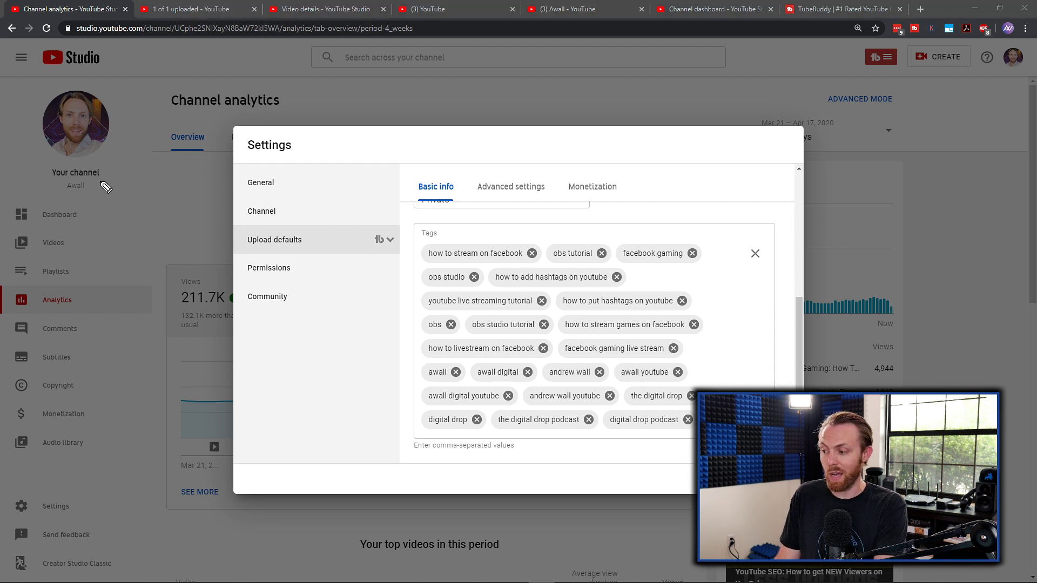
mouse_move(149, 331)
left_mouse_down()
mouse_move(372, 341)
mouse_move(365, 320)
mouse_move(370, 350)
mouse_move(374, 338)
left_mouse_up()
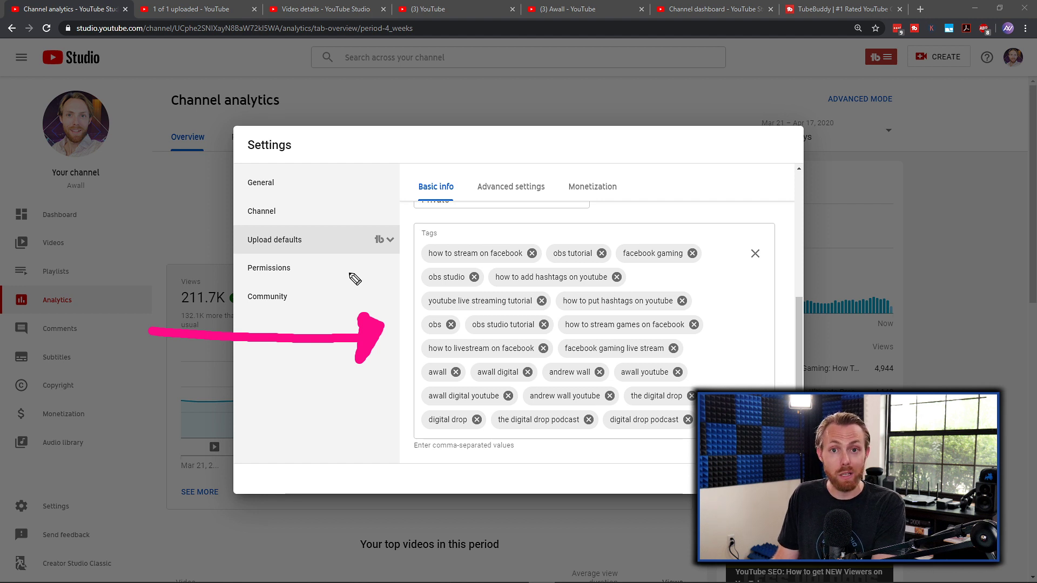
Dot each name-based default tag through 'the digital drop podcast', then clear the annotations
left_click(413, 374)
left_click(472, 377)
left_click(542, 372)
left_click(612, 372)
left_click(416, 400)
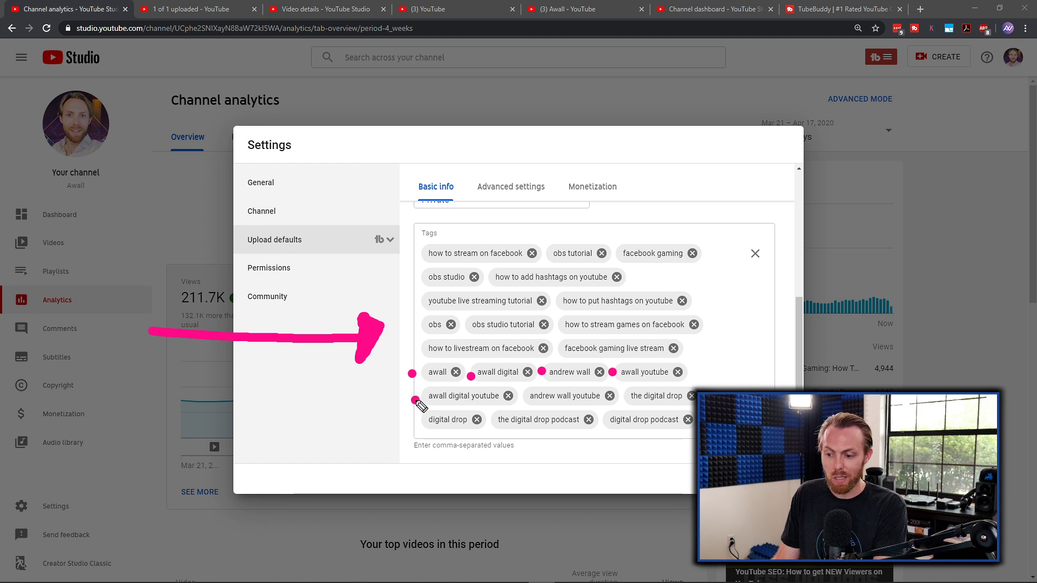
left_click(523, 400)
left_click(625, 399)
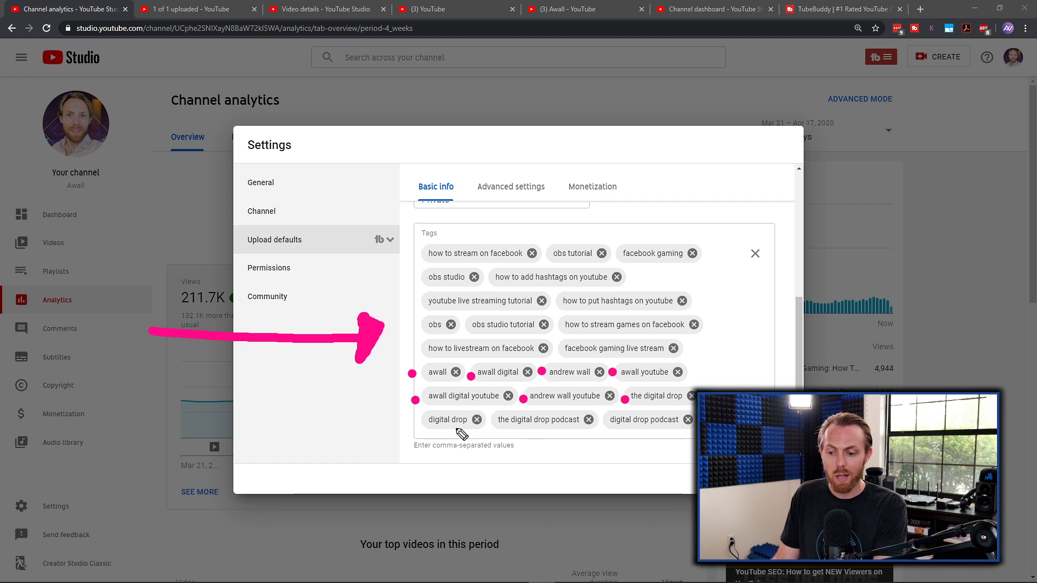
left_click(412, 426)
left_click(492, 421)
left_click(606, 426)
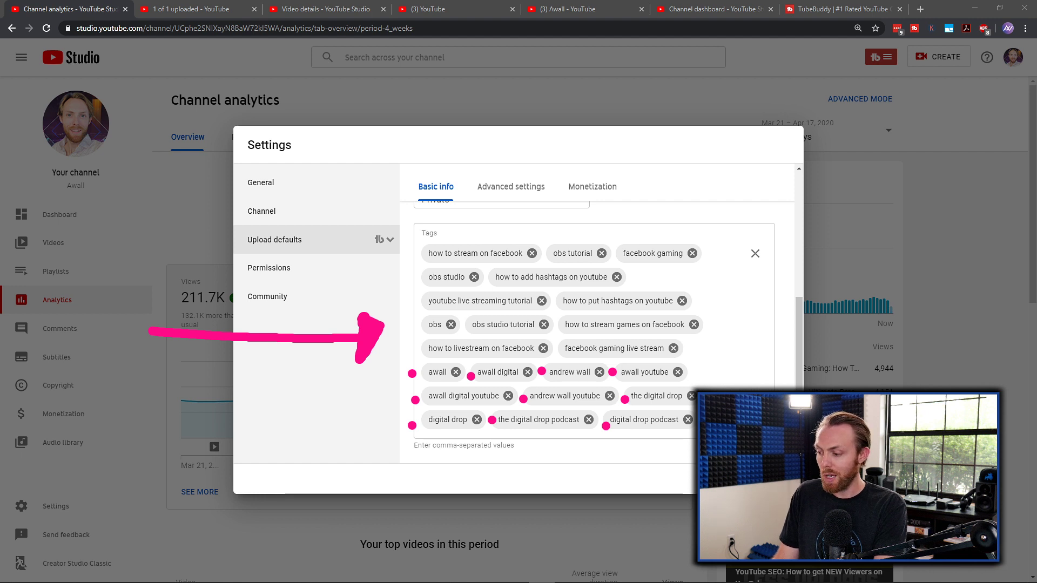
key("Escape")
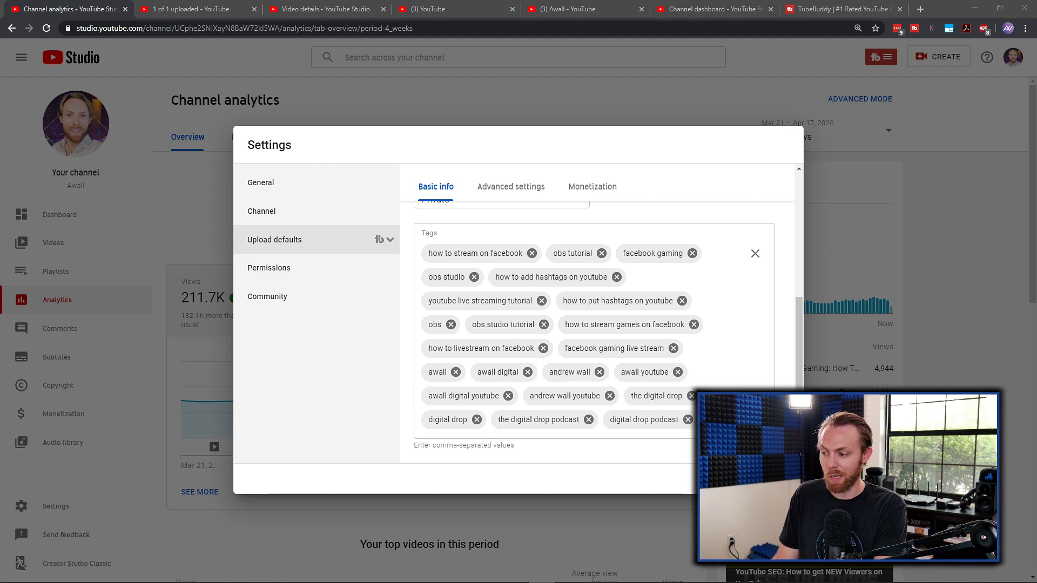
Select the entire SEO WORKSHOP description with Ctrl+A, then return to upload defaults
left_click(176, 9)
scroll(181, 243, "up", 6)
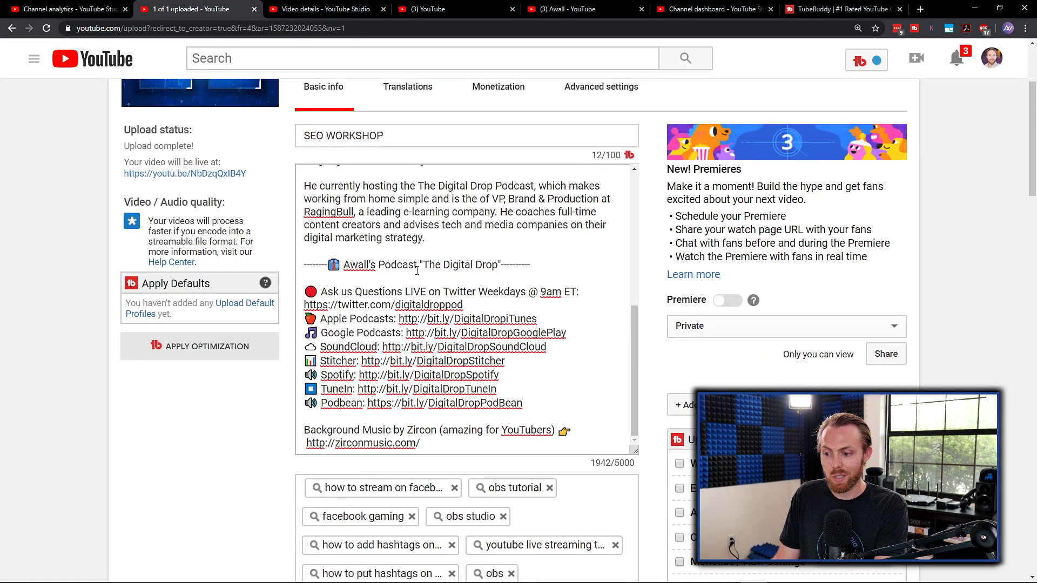
left_click_drag(633, 326, 633, 215)
key("ctrl+a")
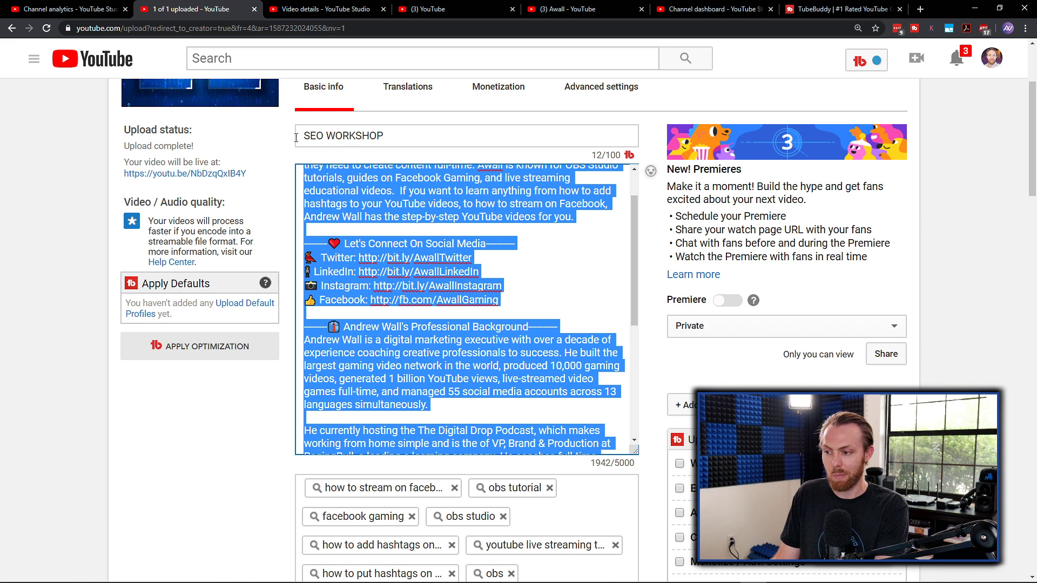
left_click(36, 8)
scroll(511, 300, "up", 2)
scroll(511, 300, "up", 4)
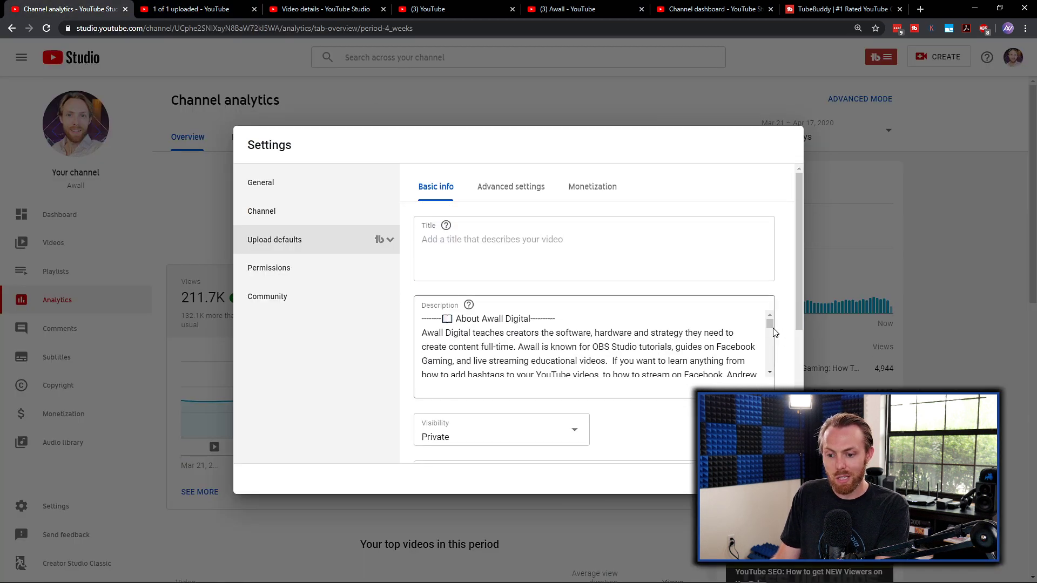
mouse_move(773, 332)
left_mouse_down()
mouse_move(772, 376)
mouse_move(769, 312)
mouse_move(803, 309)
mouse_move(801, 326)
mouse_move(789, 317)
left_mouse_up()
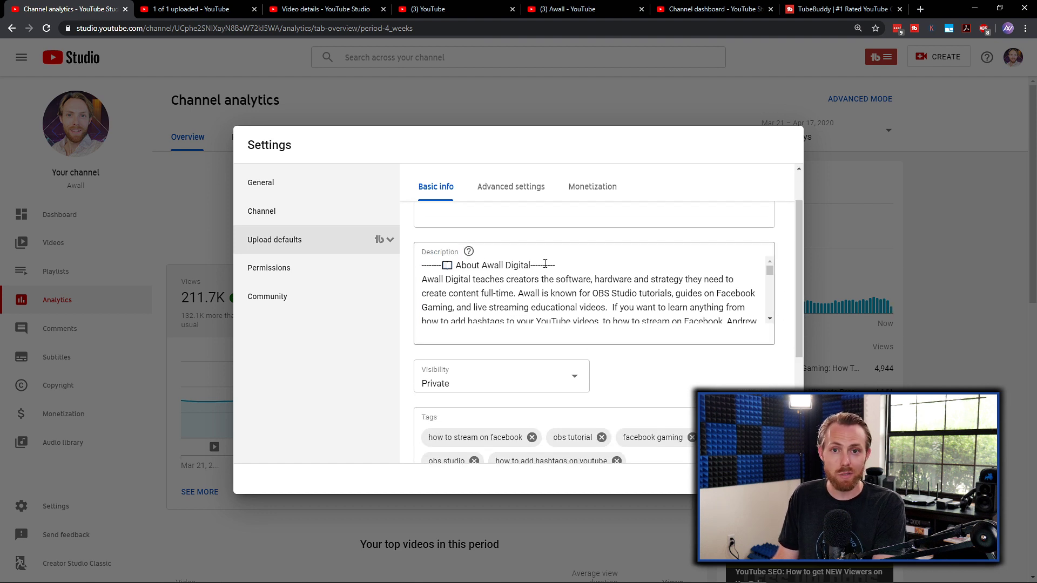
left_click(419, 267)
key("Return")
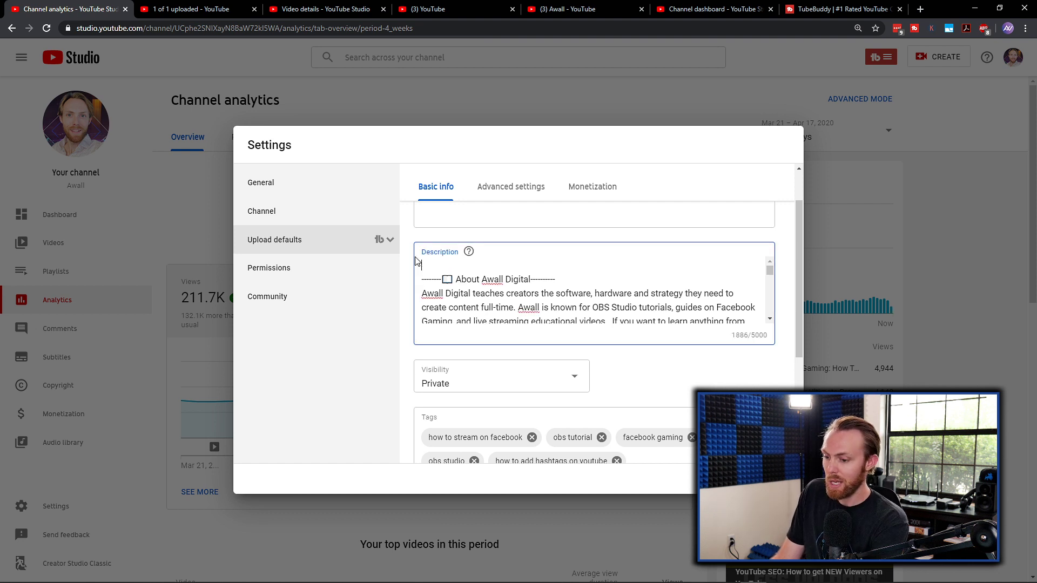
type("XXXXXXXXXXXXXXXXXXXX")
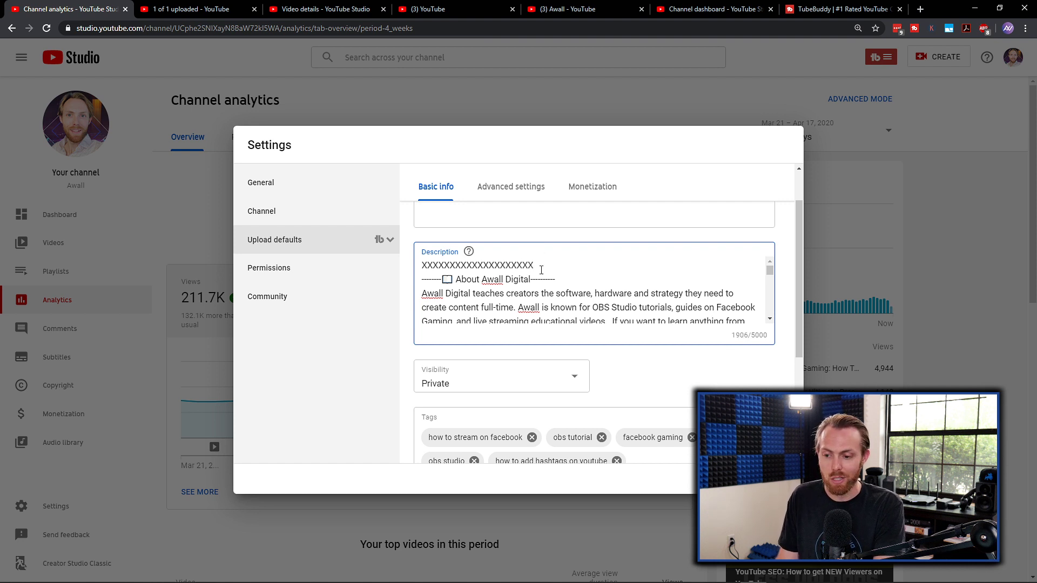
left_click(541, 269)
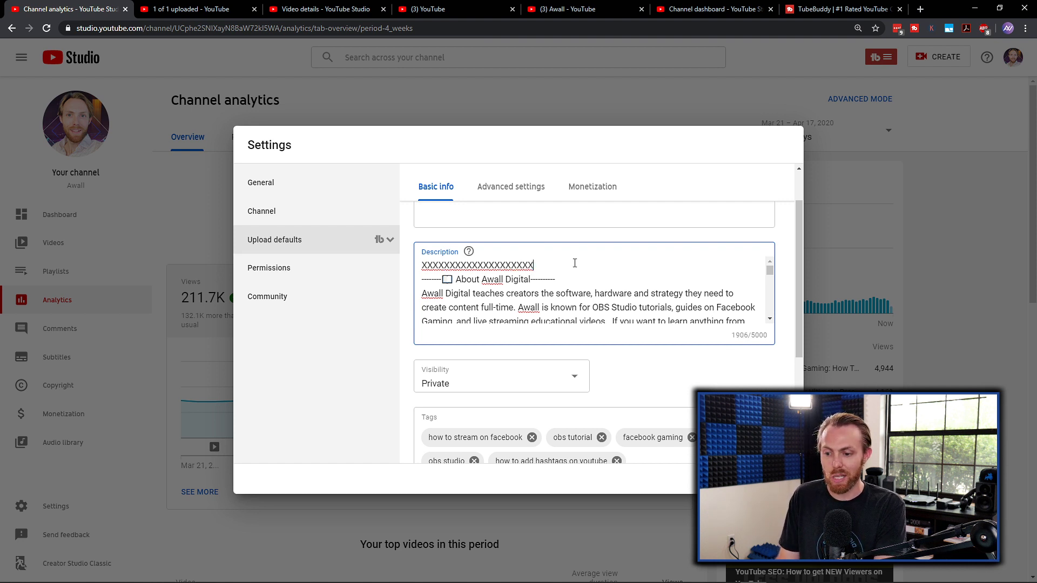
double_click(528, 266)
key("BackSpace")
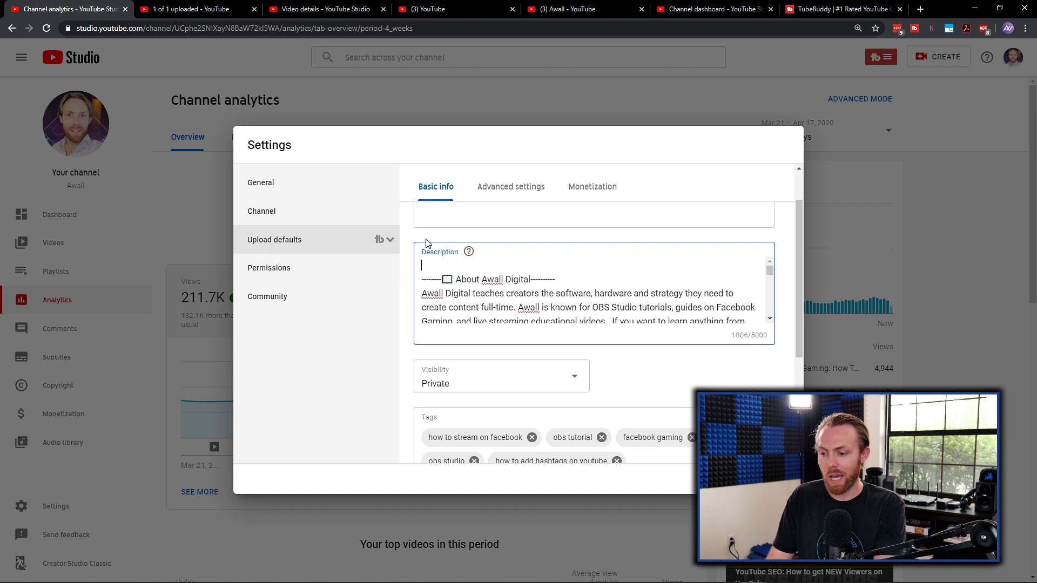
key("Delete")
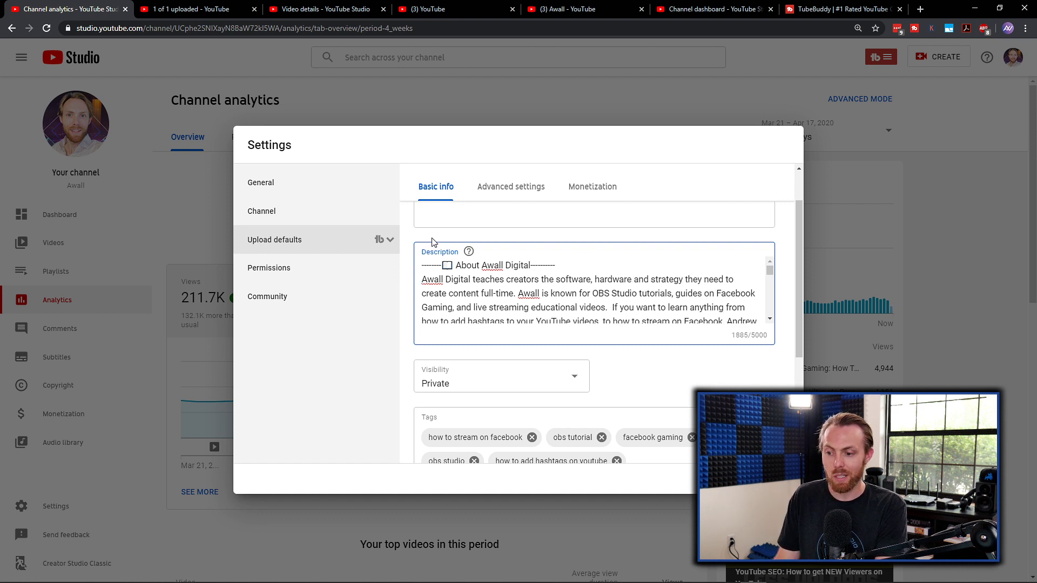
scroll(516, 293, "up", 1)
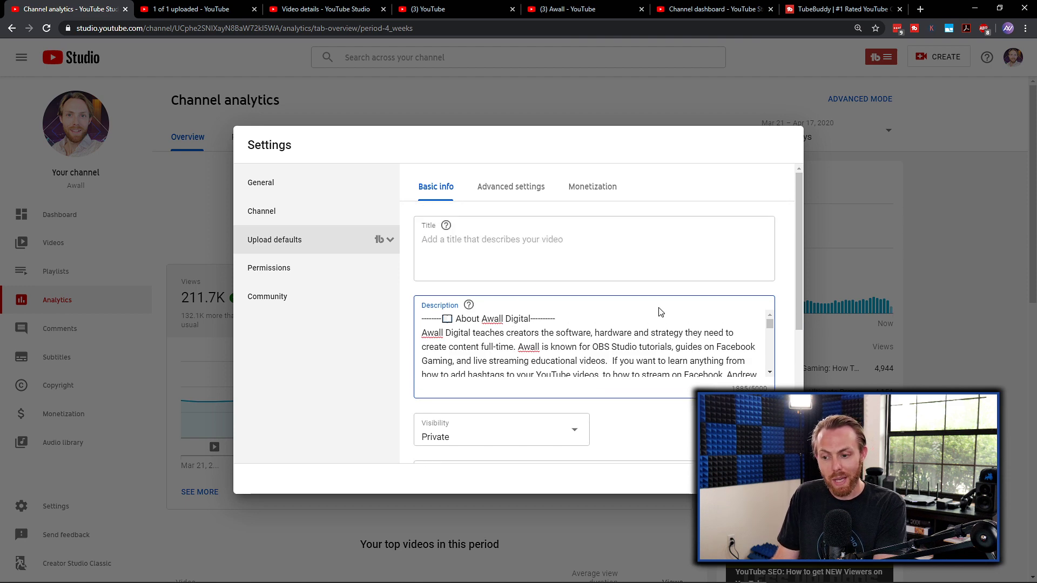
scroll(660, 312, "down", 5)
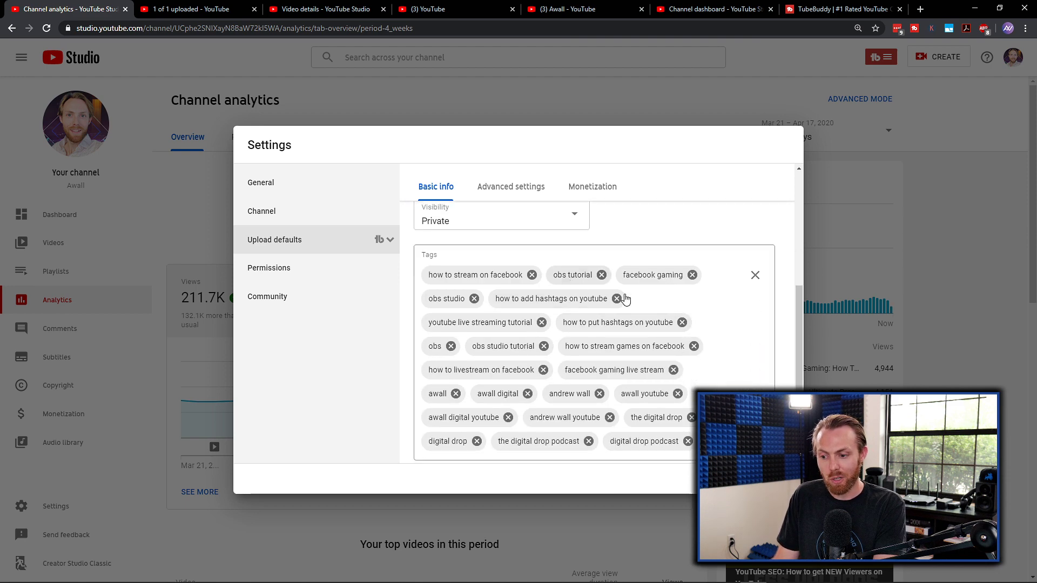
scroll(620, 296, "down", 1)
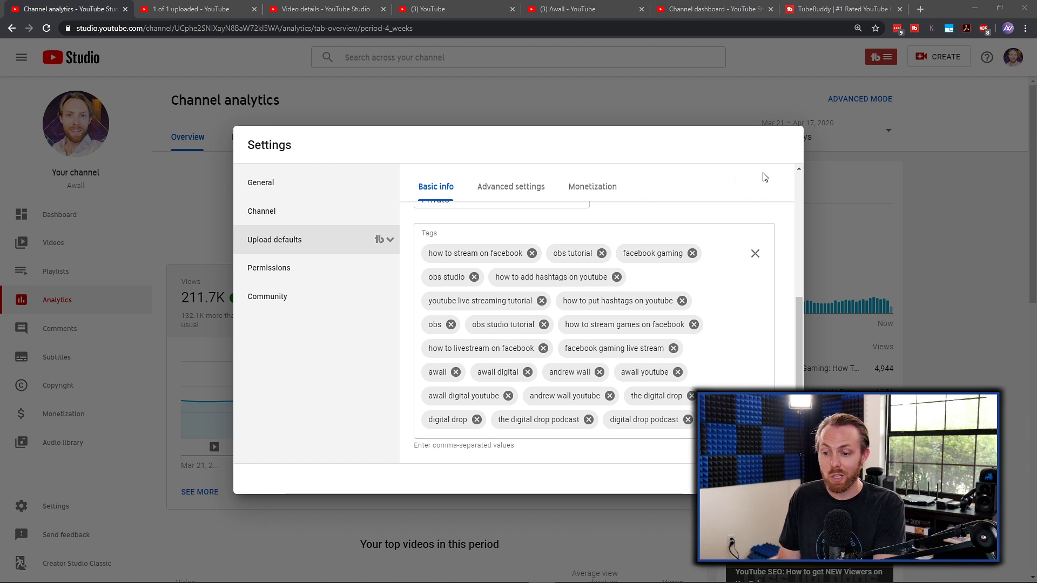
Close channel settings and annotate the channel picture and overview area
left_click(814, 173)
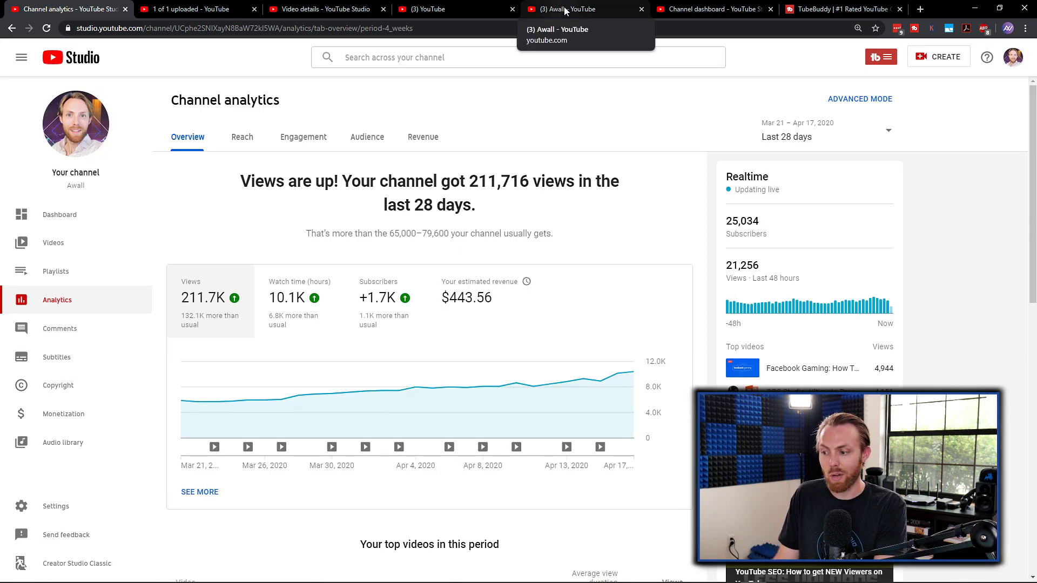
mouse_move(22, 162)
left_mouse_down()
mouse_move(6, 92)
mouse_move(34, 208)
mouse_move(16, 159)
left_mouse_up()
left_click_drag(382, 105, 226, 150)
left_click_drag(228, 109, 273, 165)
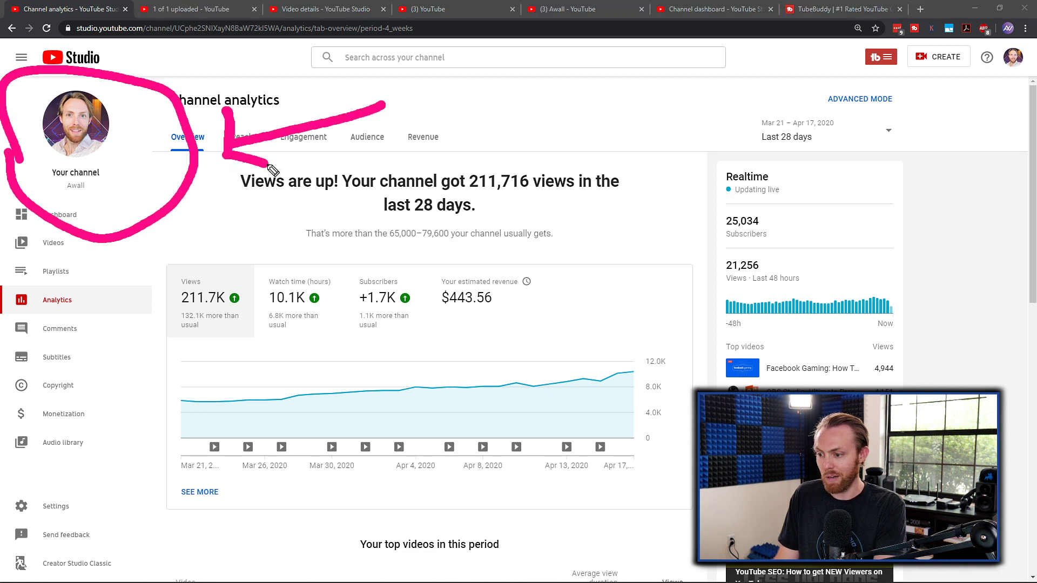
key("Escape")
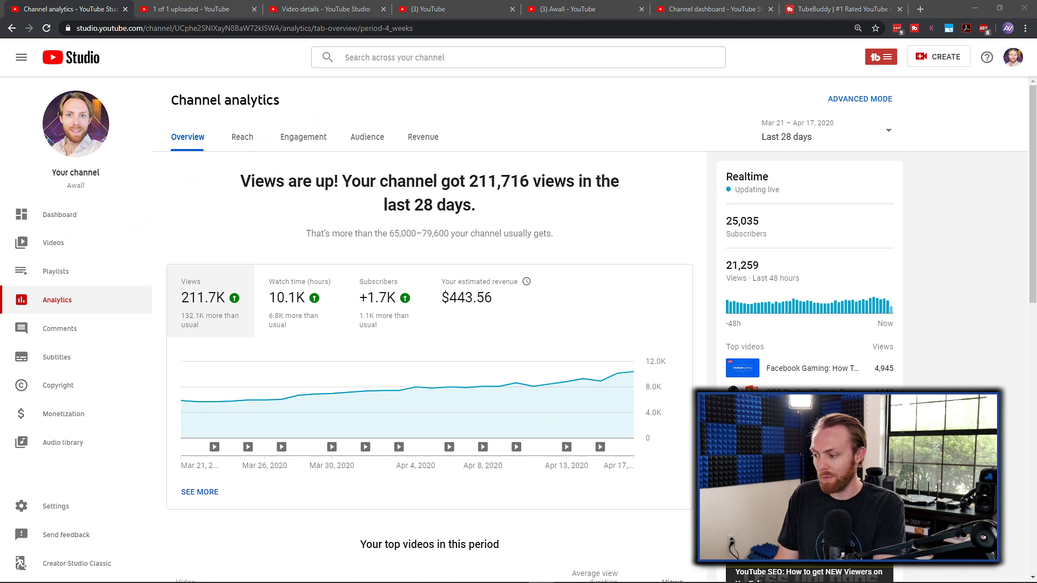
Show the channel About page, highlighting the Description heading, and scroll to the full description
left_click(567, 9)
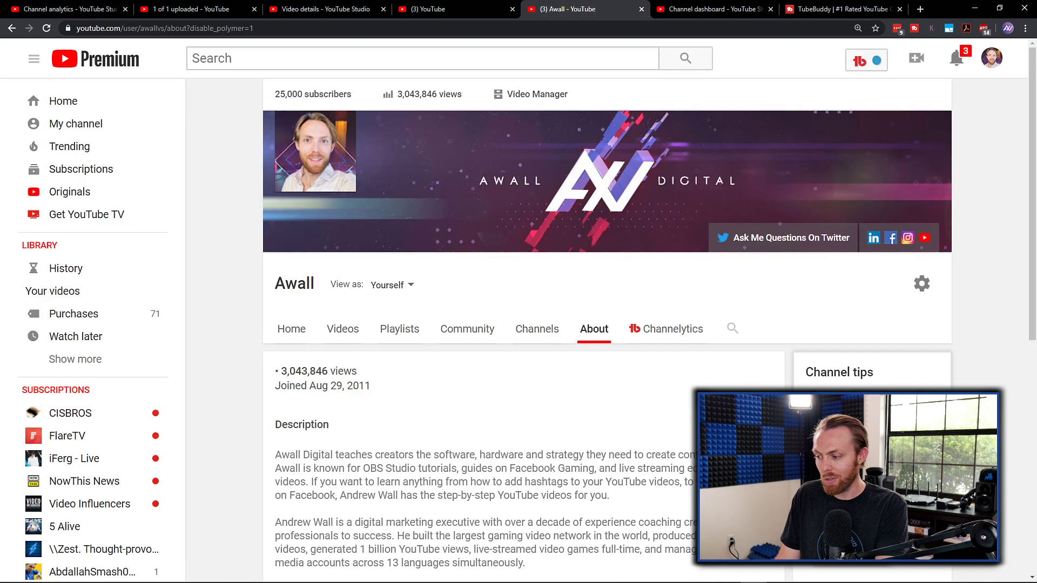
mouse_move(265, 447)
left_mouse_down()
mouse_move(324, 401)
mouse_move(341, 446)
mouse_move(266, 447)
left_mouse_up()
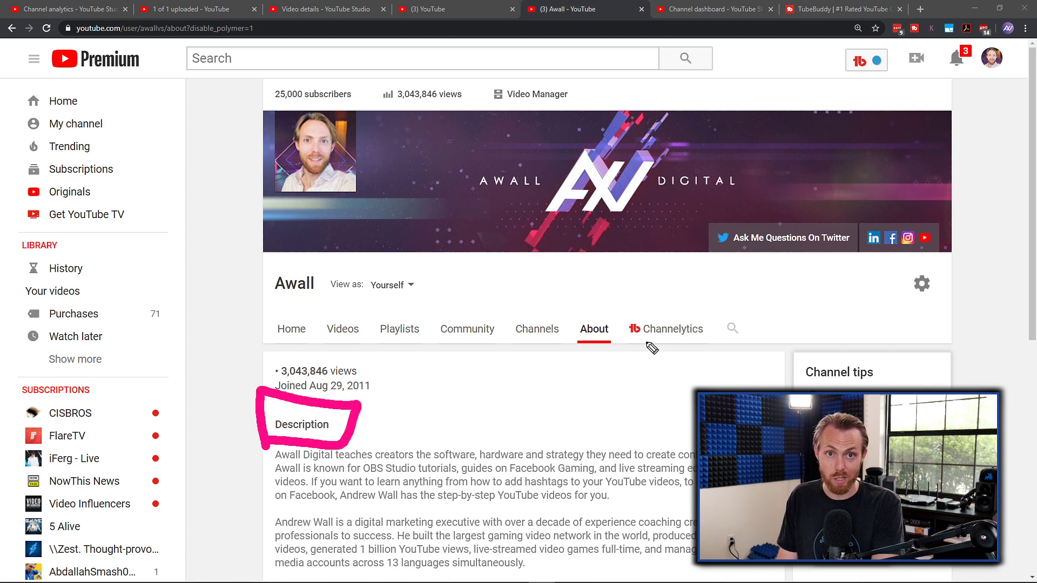
mouse_move(584, 347)
left_mouse_down()
mouse_move(620, 350)
mouse_move(618, 309)
mouse_move(564, 309)
mouse_move(571, 352)
left_mouse_up()
key("Escape")
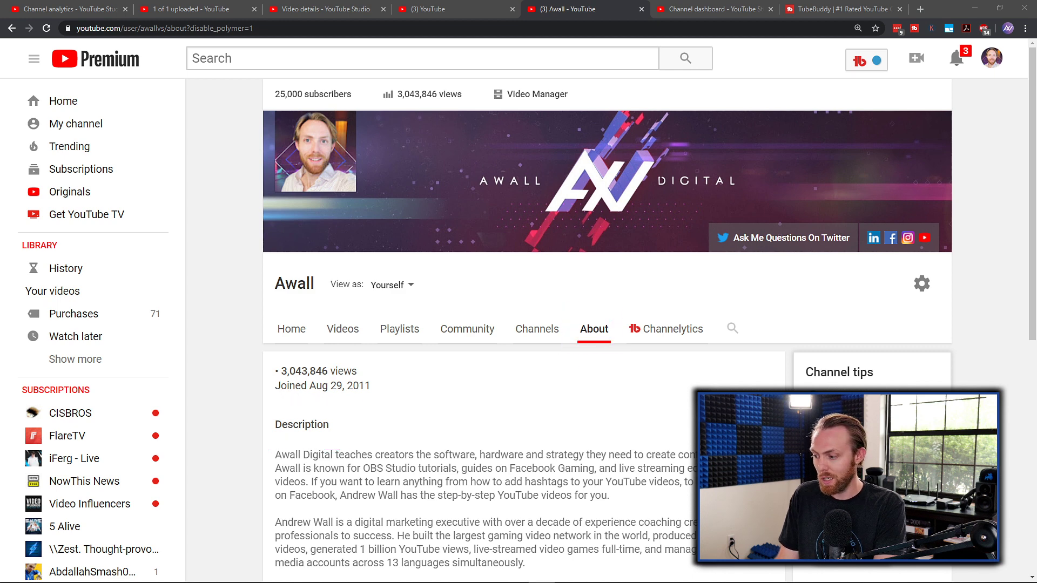
scroll(736, 303, "down", 4)
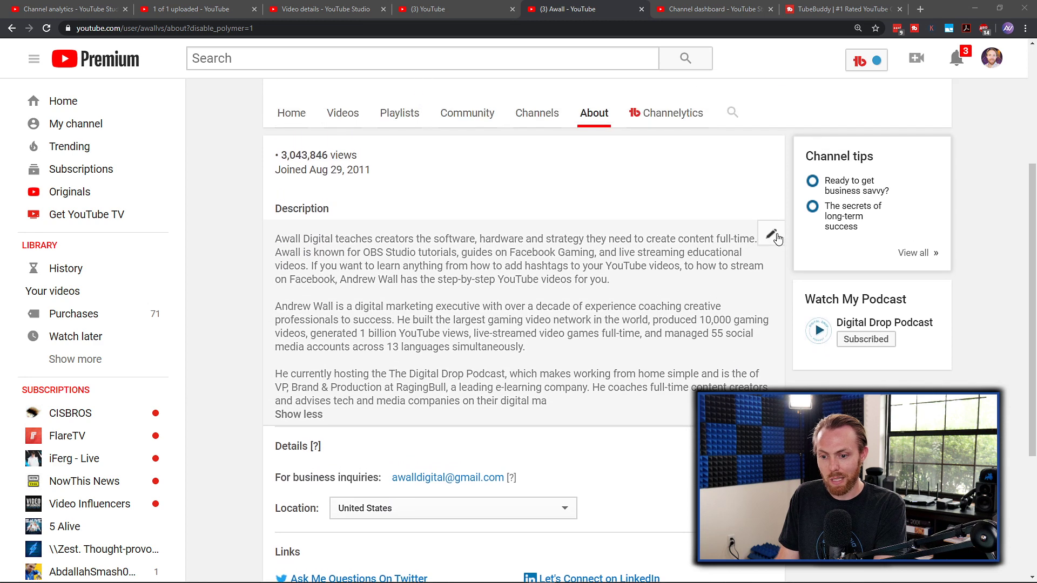
Edit the channel description in an enlarged box, comparing the upload's 'Awall Digital teaches' paragraph
left_click(772, 236)
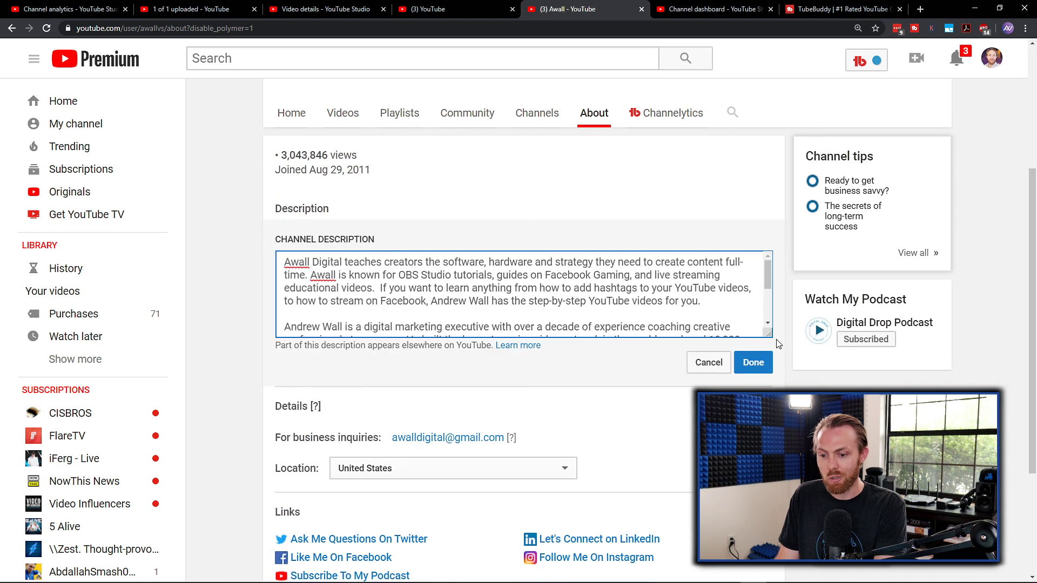
left_click_drag(769, 334, 769, 443)
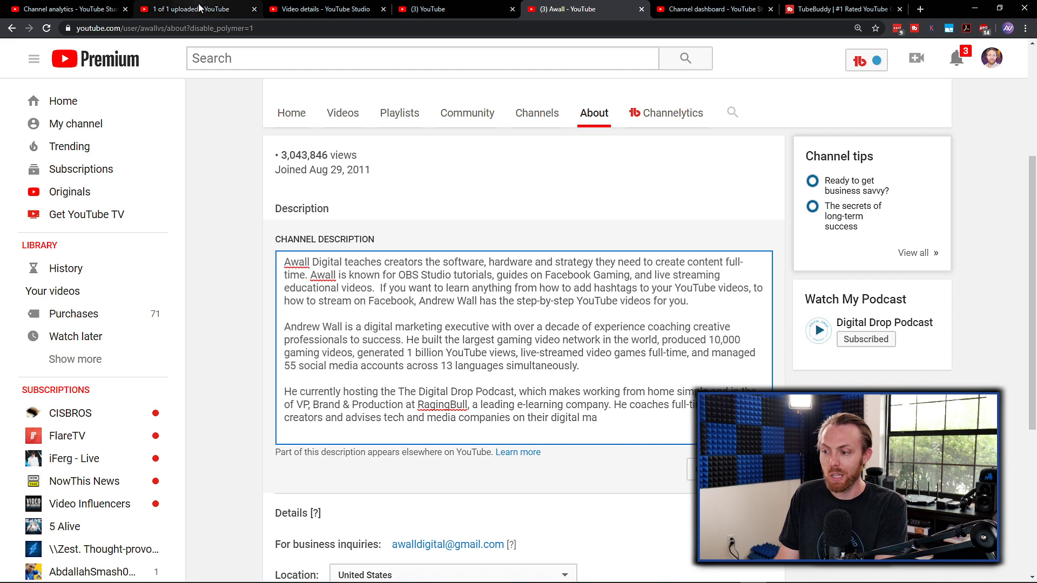
left_click(100, 5)
left_click(185, 7)
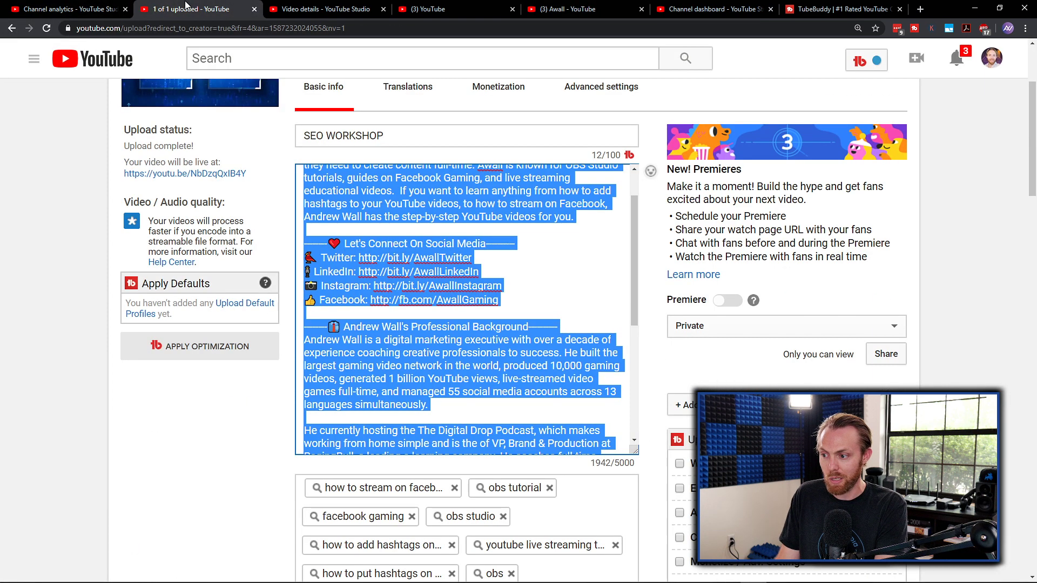
left_click(483, 243)
scroll(493, 243, "up", 2)
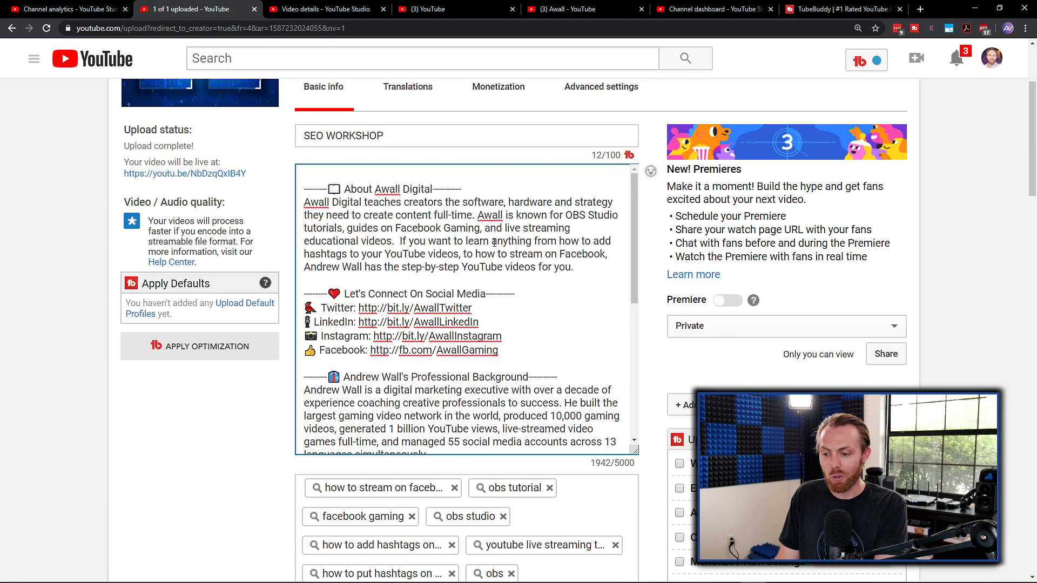
left_click_drag(586, 269, 286, 205)
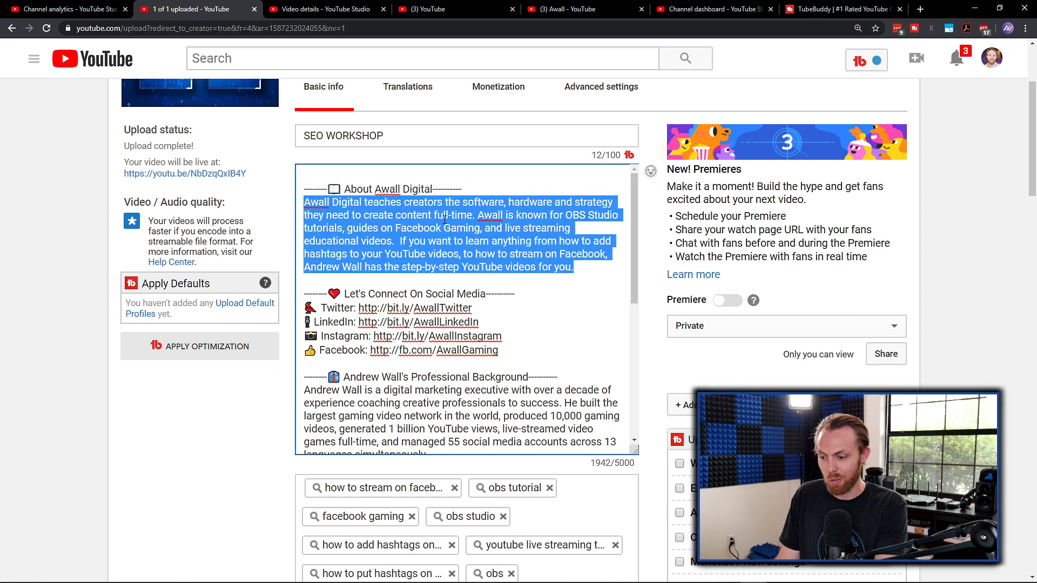
Locate the truncated description ending and compare against the upload's professional background paragraphs
left_click(324, 9)
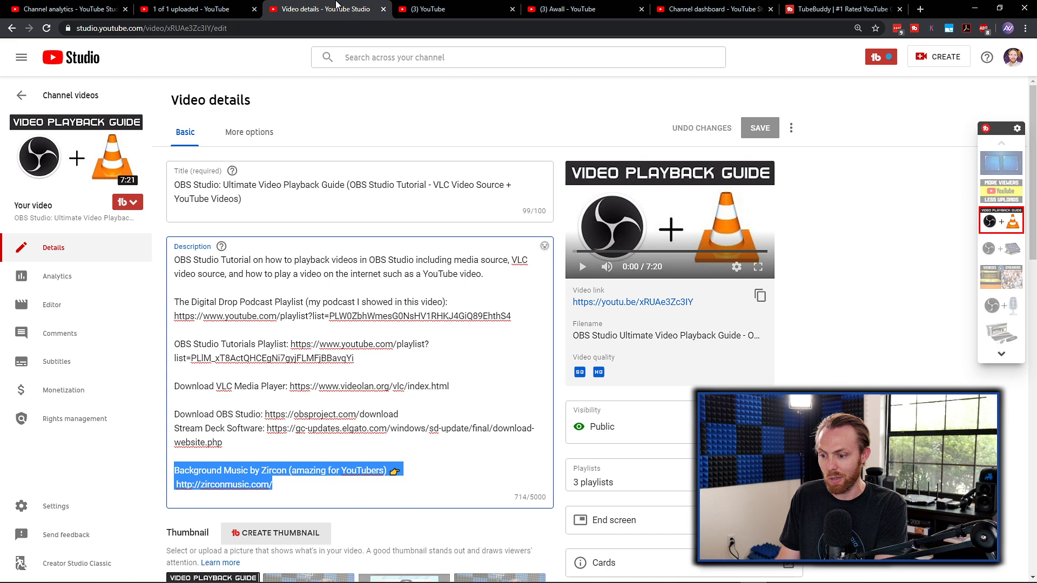
left_click(590, 5)
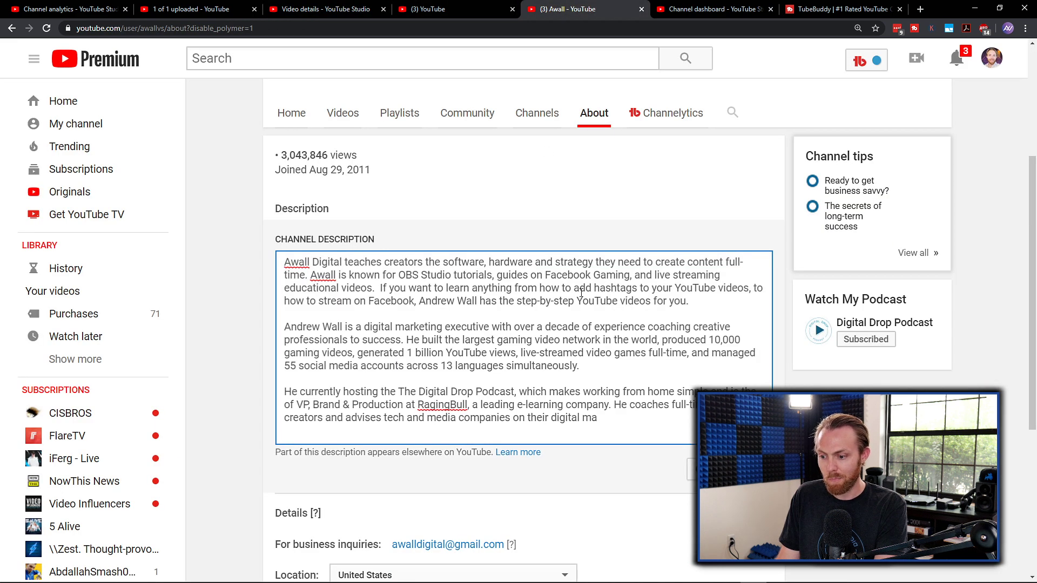
left_click_drag(606, 417, 591, 418)
left_click(602, 417)
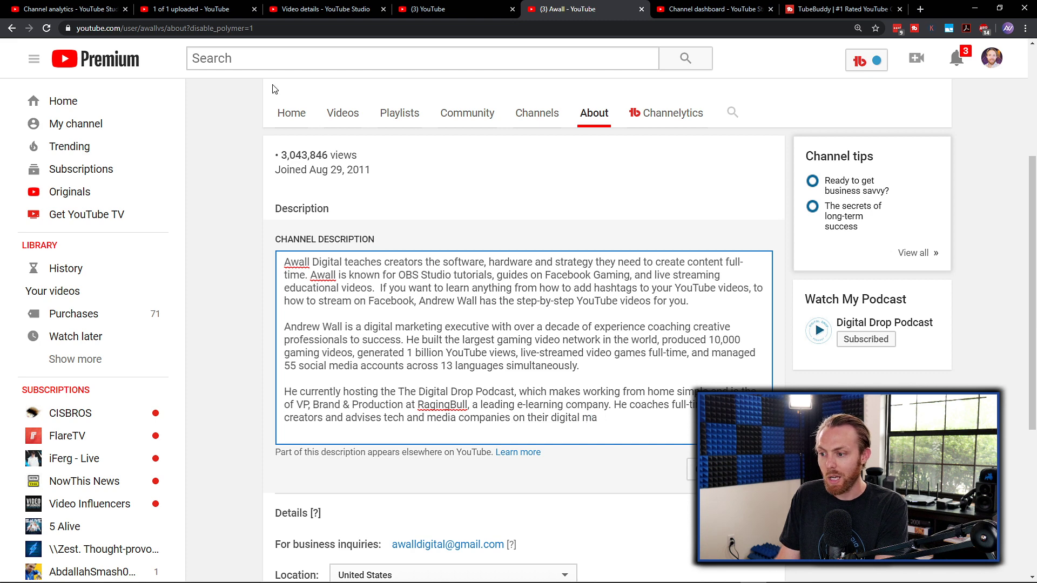
left_click(185, 9)
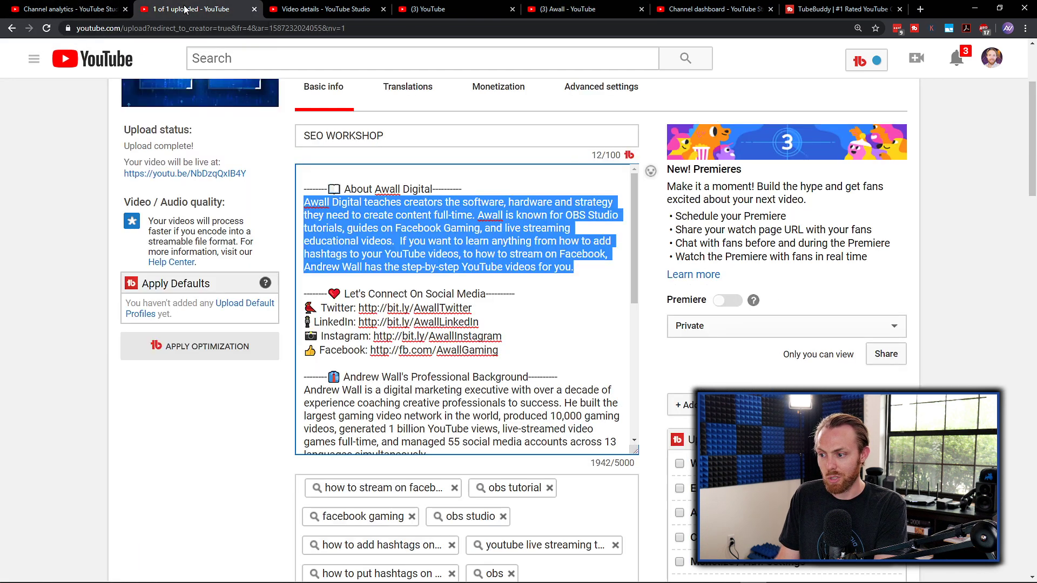
scroll(480, 405, "down", 2)
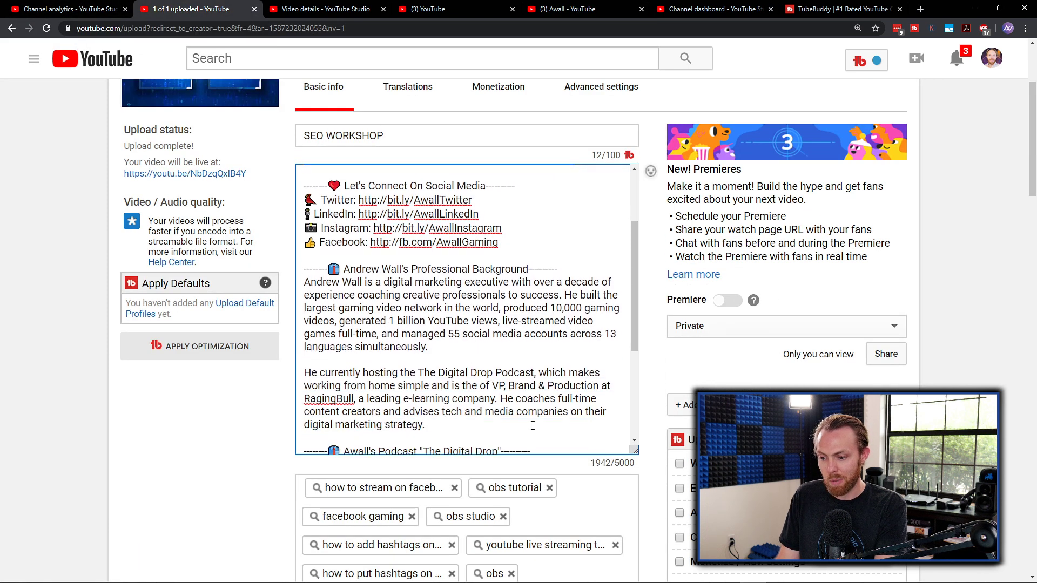
left_click_drag(459, 424, 304, 282)
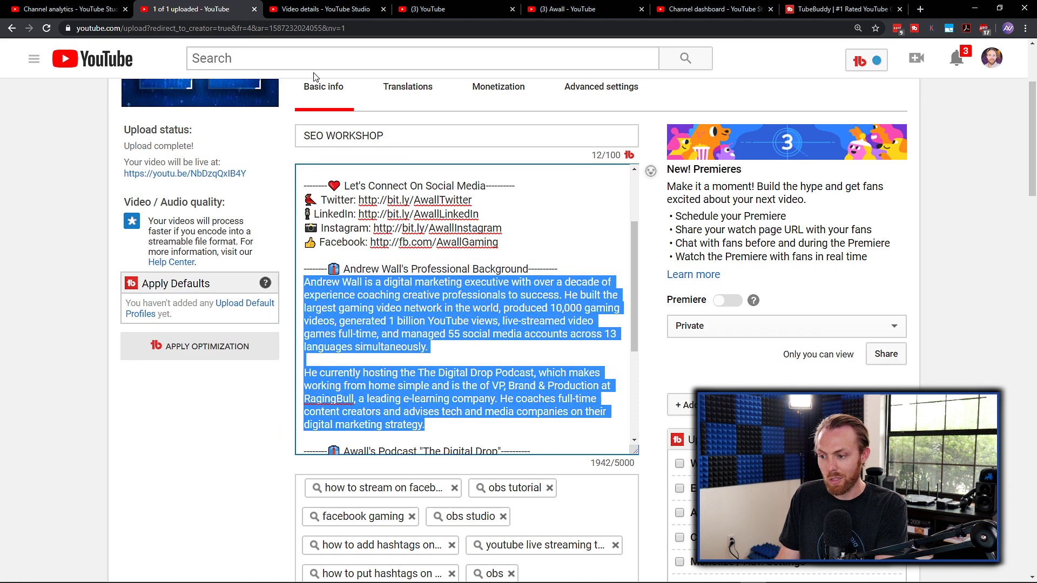
Delete the cut-off fragment so the description ends at 'tech and media companies.'
left_click(326, 8)
left_click(465, 6)
left_click(567, 9)
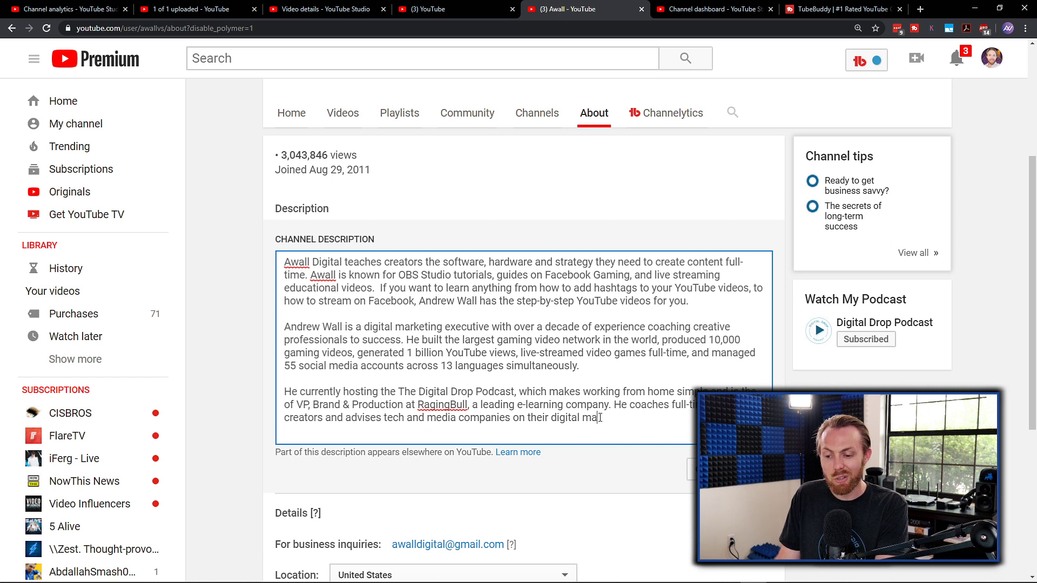
left_click_drag(600, 418, 512, 420)
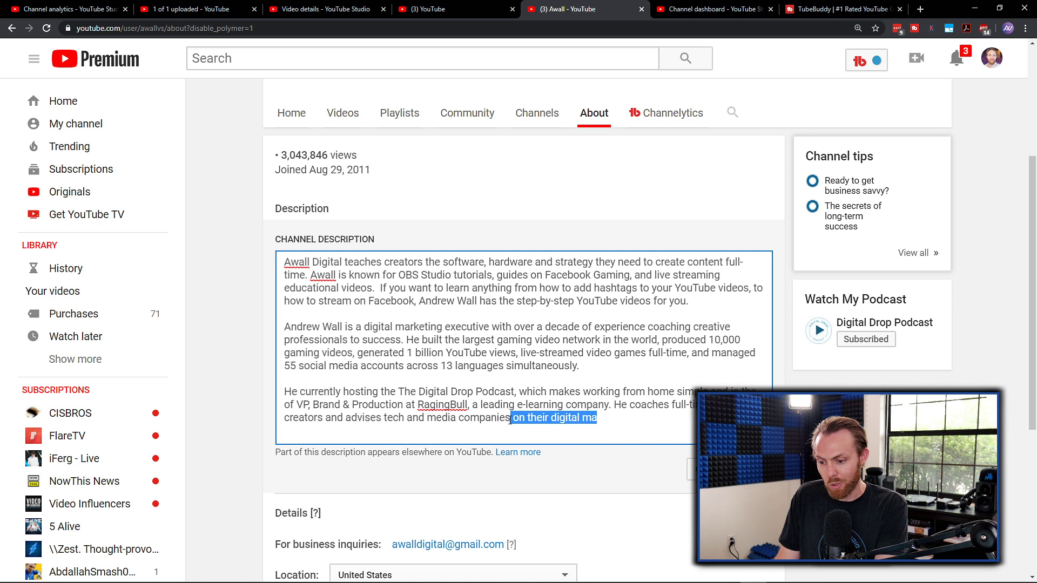
key("BackSpace")
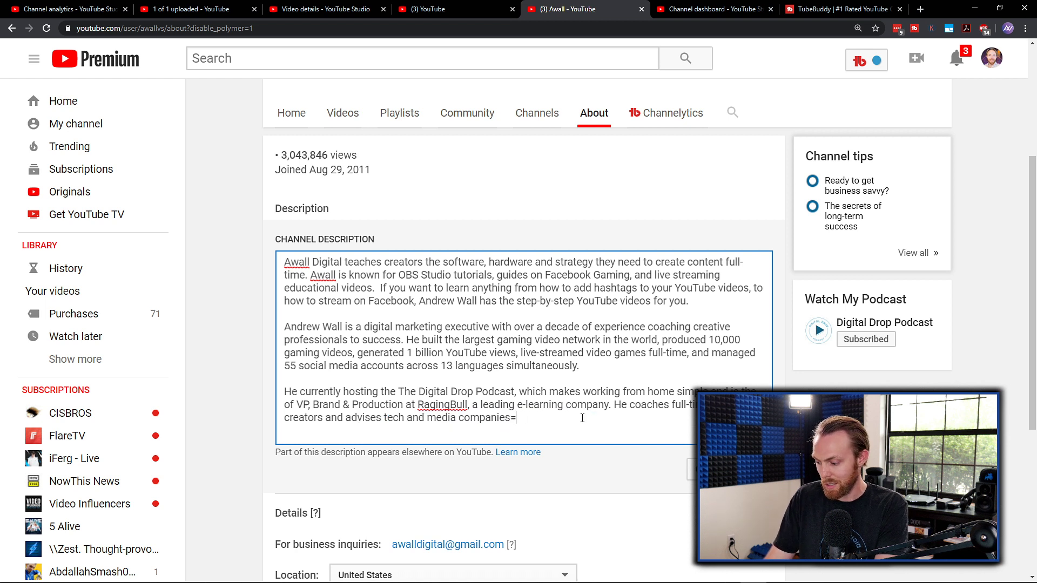
key("BackSpace")
key("Tab")
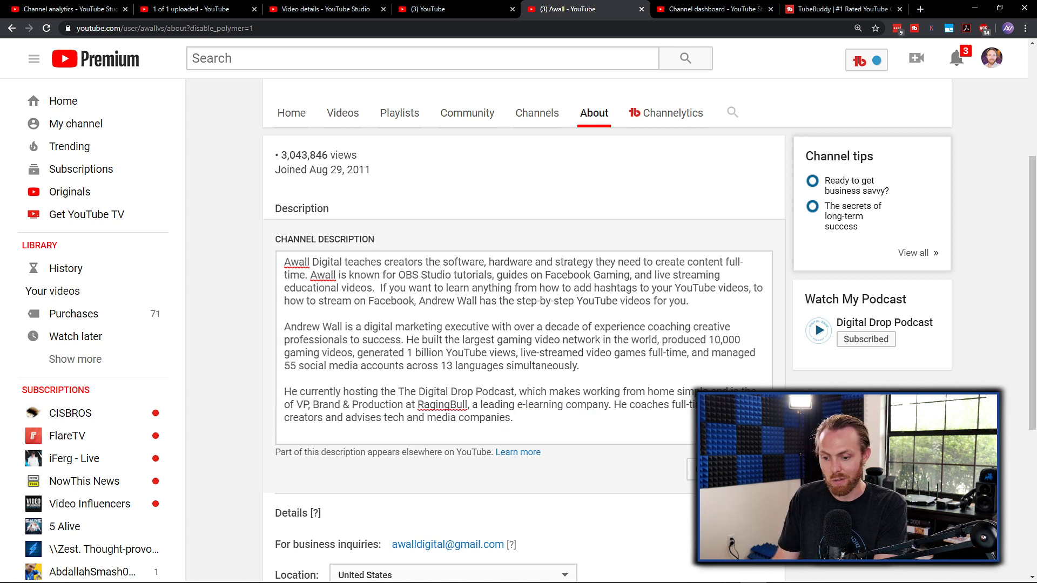
Save the corrected channel description and review its three paragraphs
left_click(458, 253)
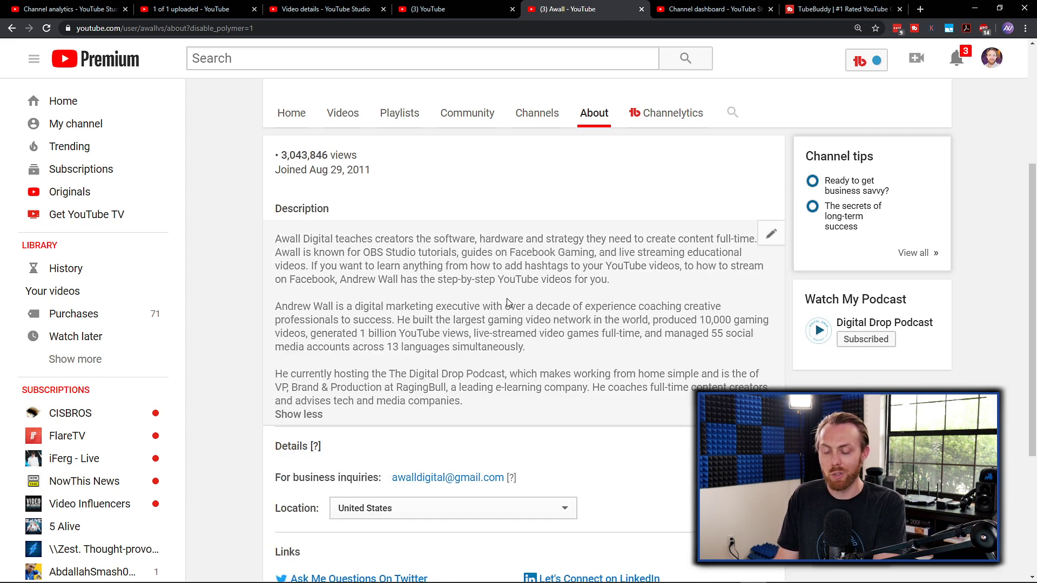
left_click_drag(622, 283, 268, 239)
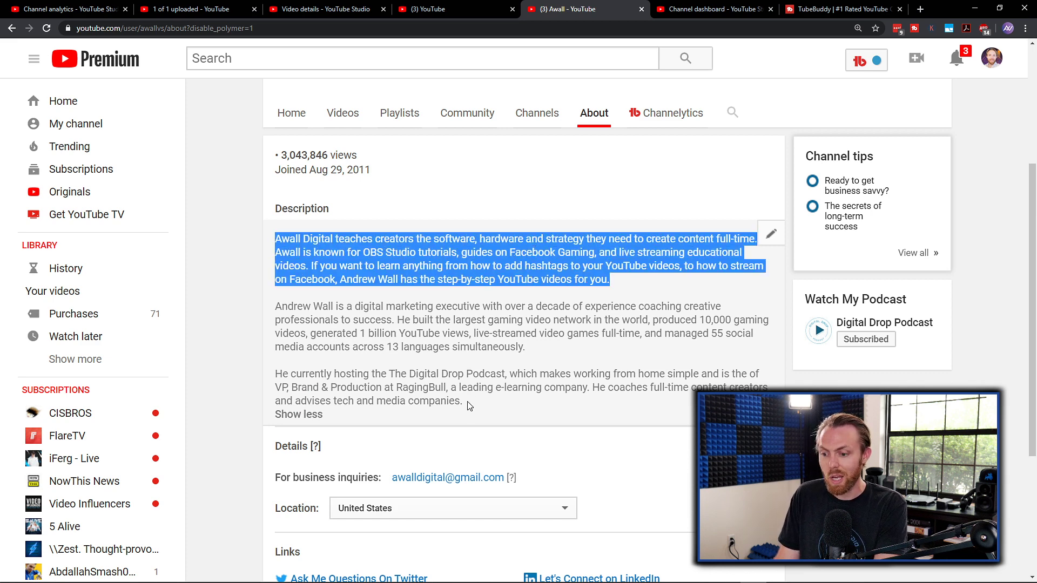
left_click_drag(470, 406, 273, 315)
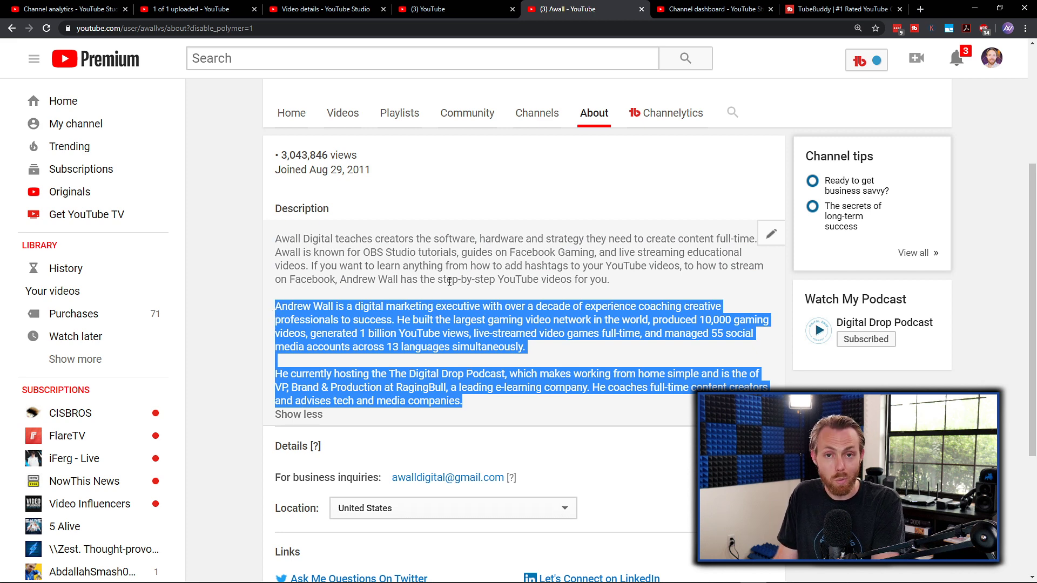
left_click(361, 313)
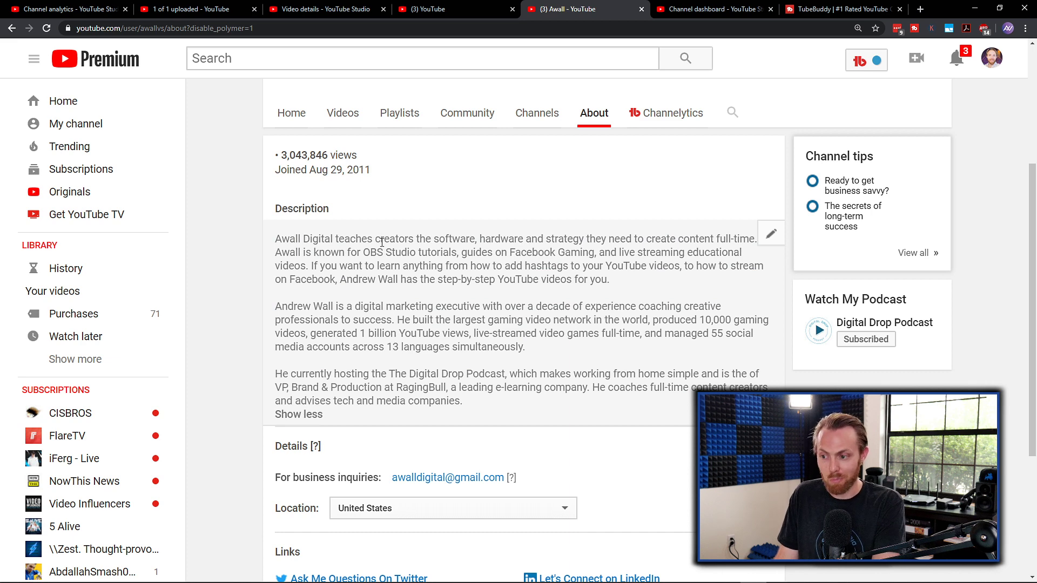
Go to the channel's Home page and scroll to the podcast shelf and Uploads row
scroll(382, 242, "up", 4)
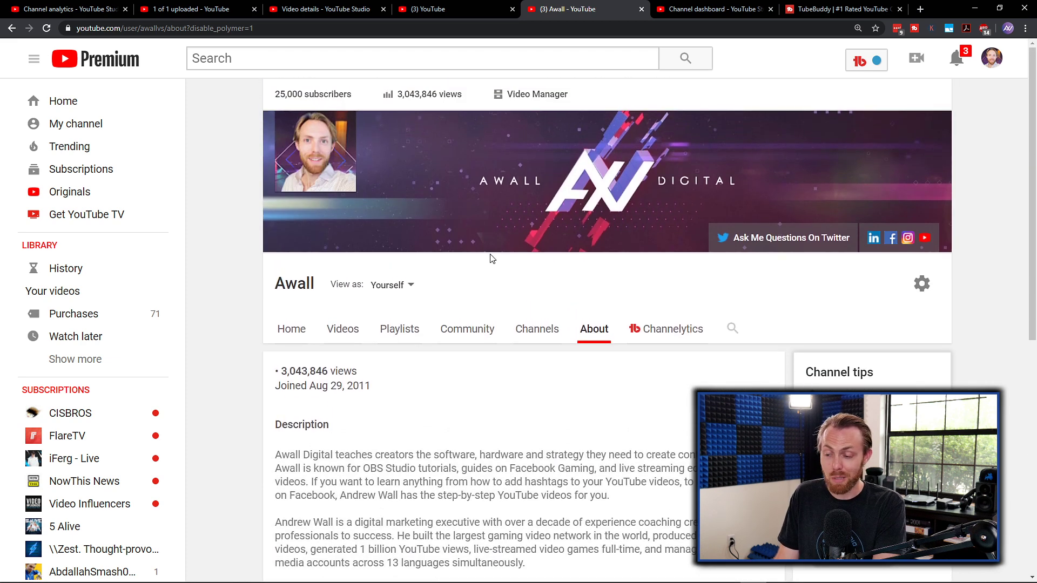
left_click(300, 336)
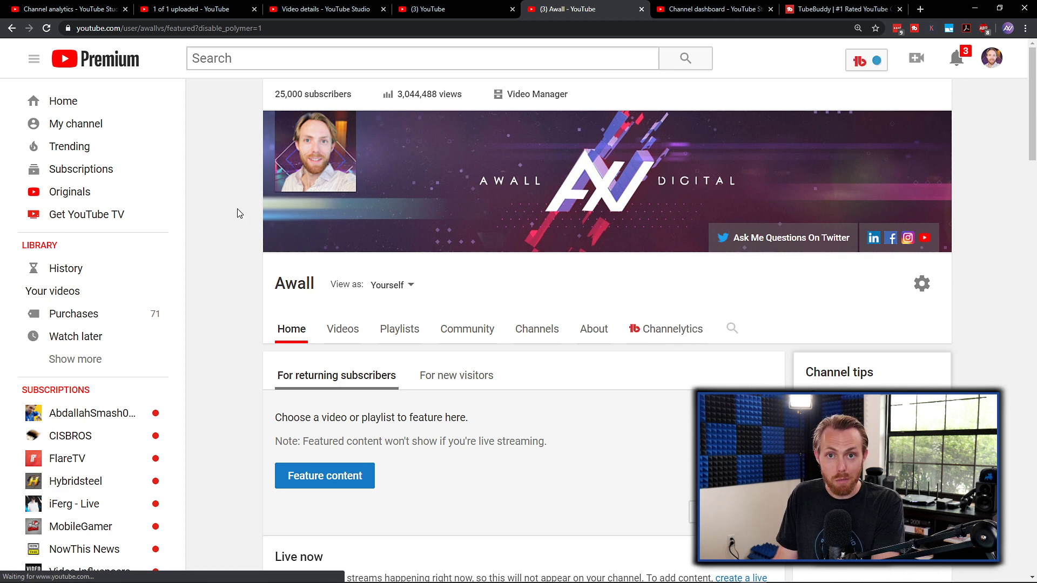
scroll(242, 216, "down", 8)
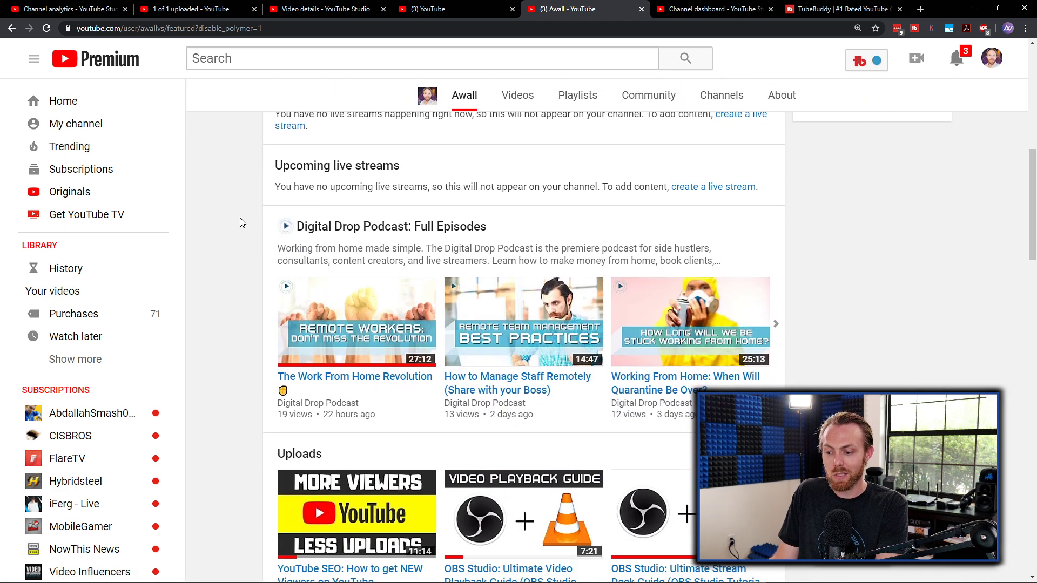
Highlight the Facebook Gaming Guides, OBS Studio Tutorials, Creator Strategy and Social Media Strategy playlist shelves
scroll(242, 223, "down", 8)
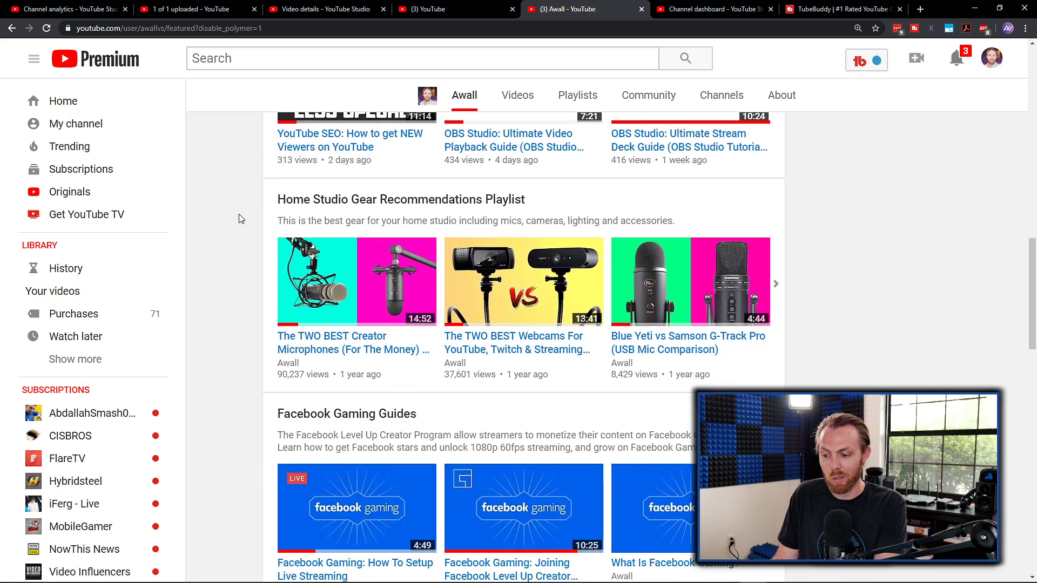
scroll(241, 219, "down", 4)
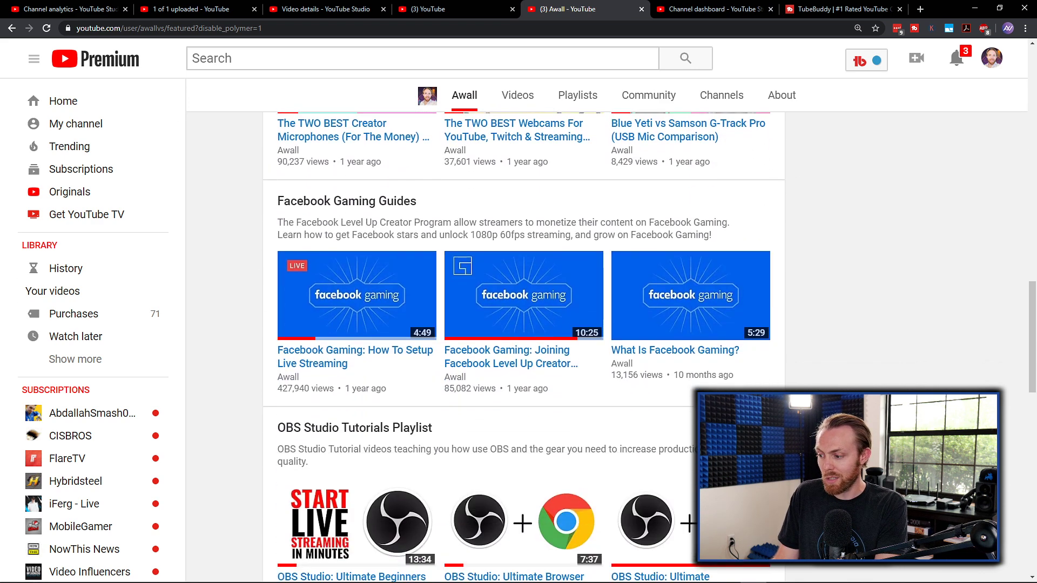
left_click_drag(216, 198, 250, 199)
left_click_drag(234, 427, 251, 424)
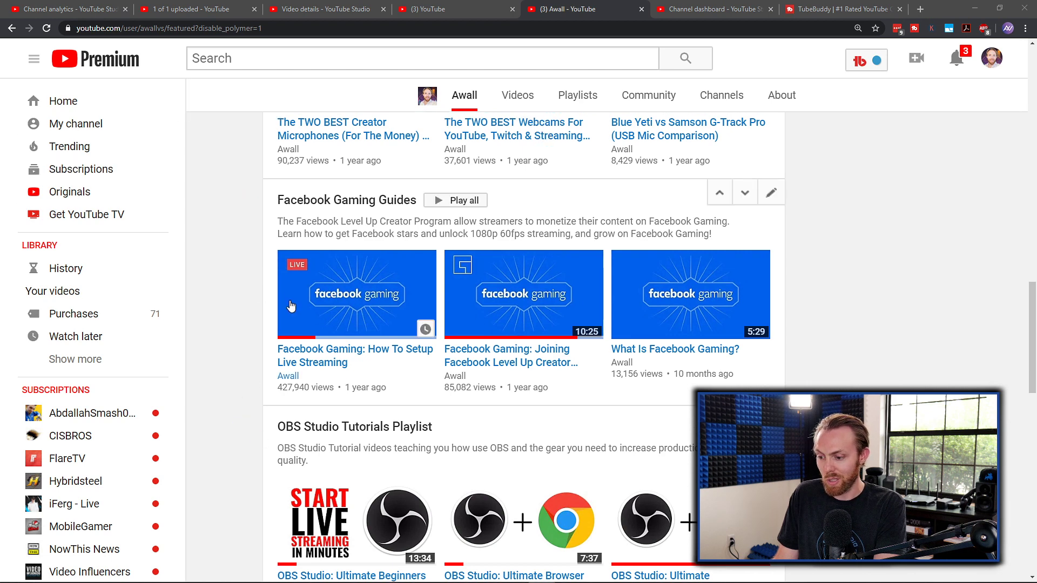
scroll(229, 284, "down", 8)
scroll(230, 276, "down", 4)
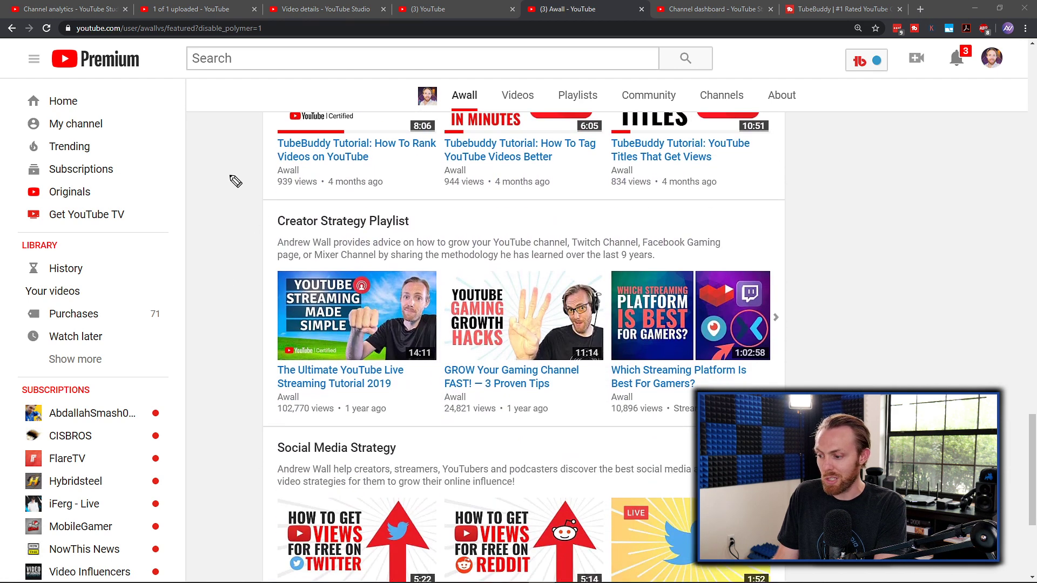
left_click_drag(219, 221, 252, 221)
left_click_drag(228, 453, 259, 445)
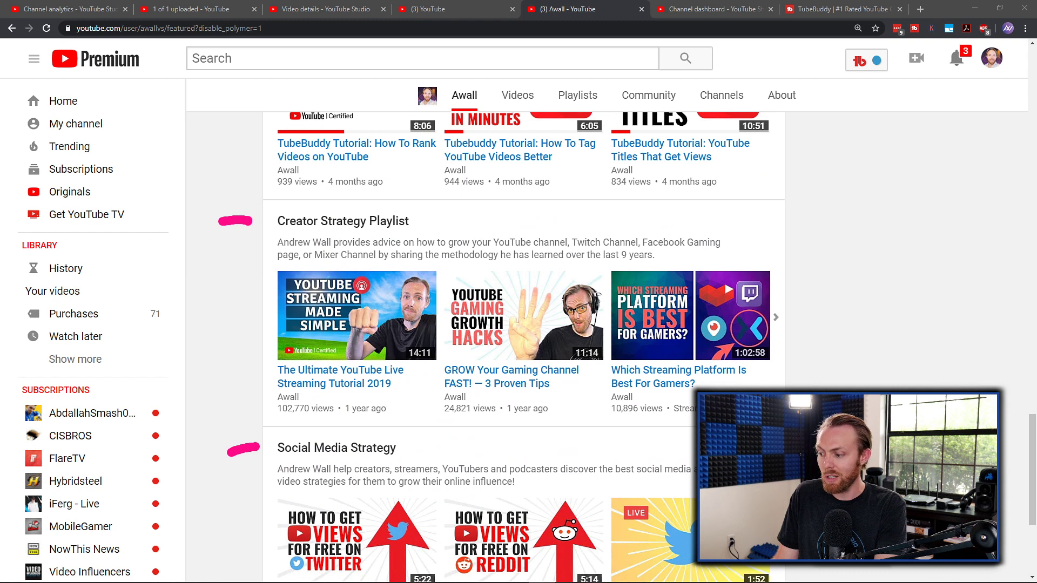
Scroll back up to the top of the Awall channel Home page
scroll(203, 235, "up", 4)
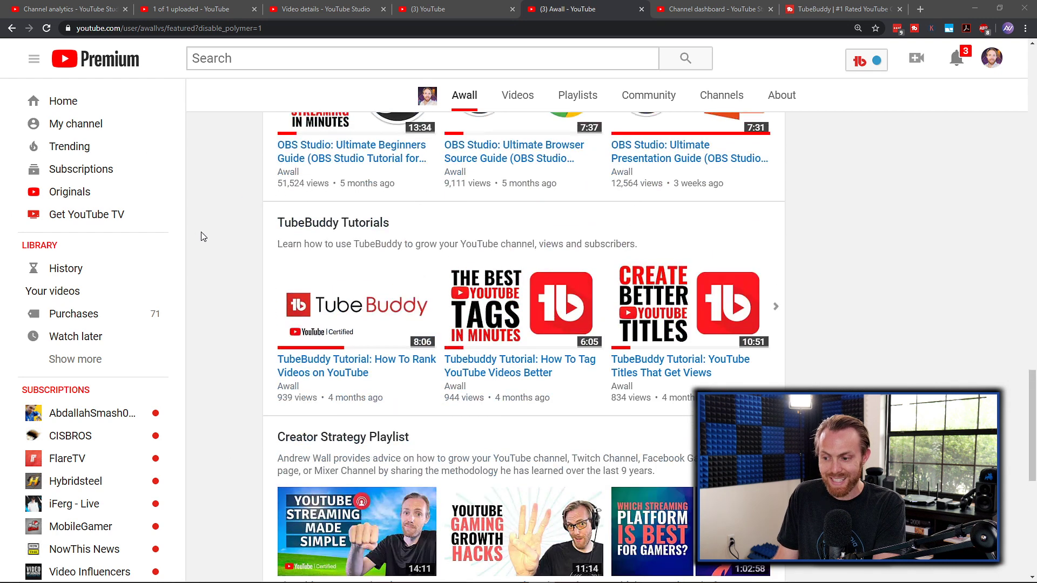
scroll(208, 241, "up", 4)
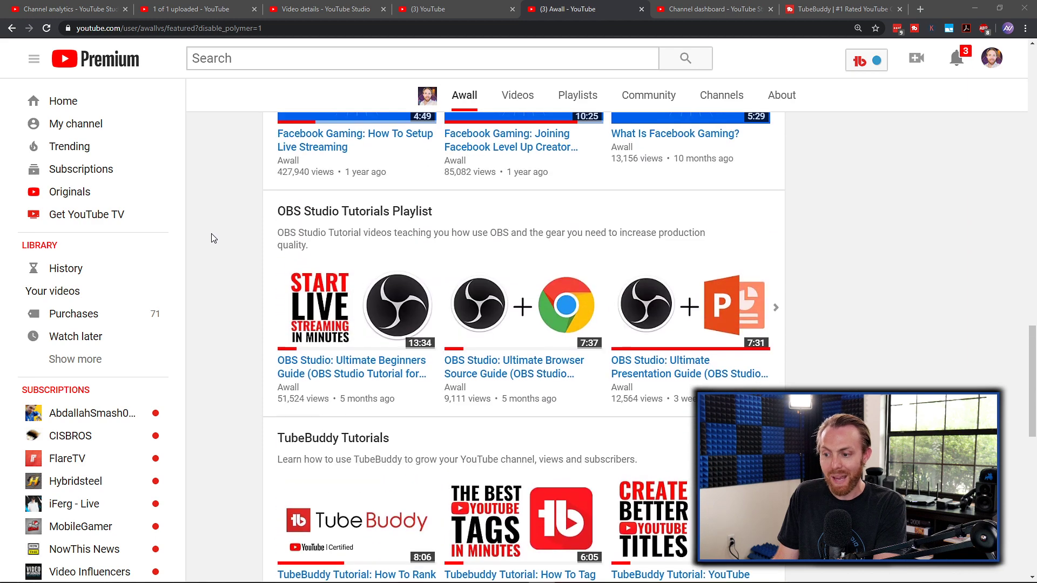
scroll(213, 244, "up", 5)
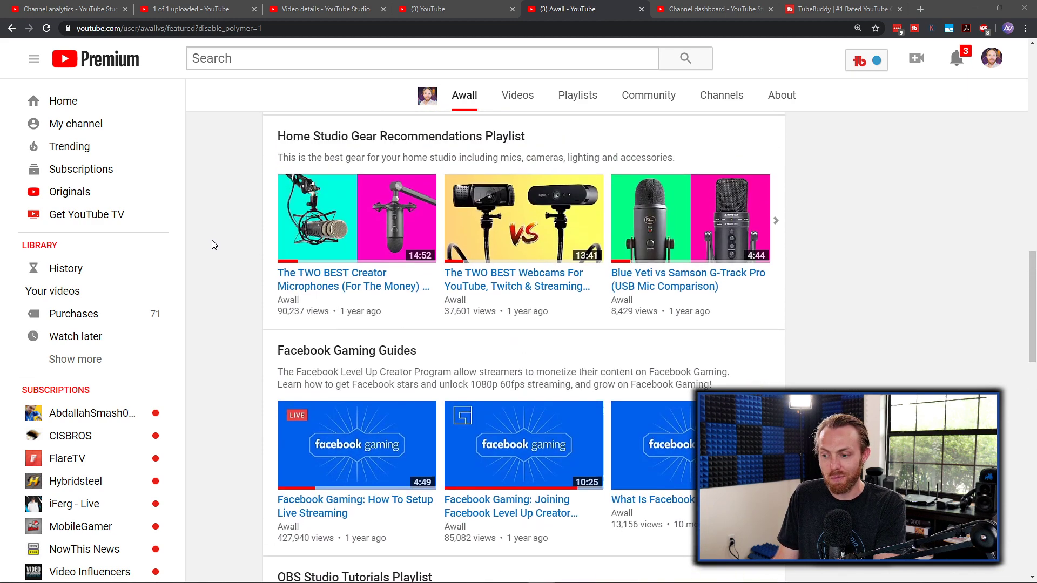
scroll(213, 246, "up", 8)
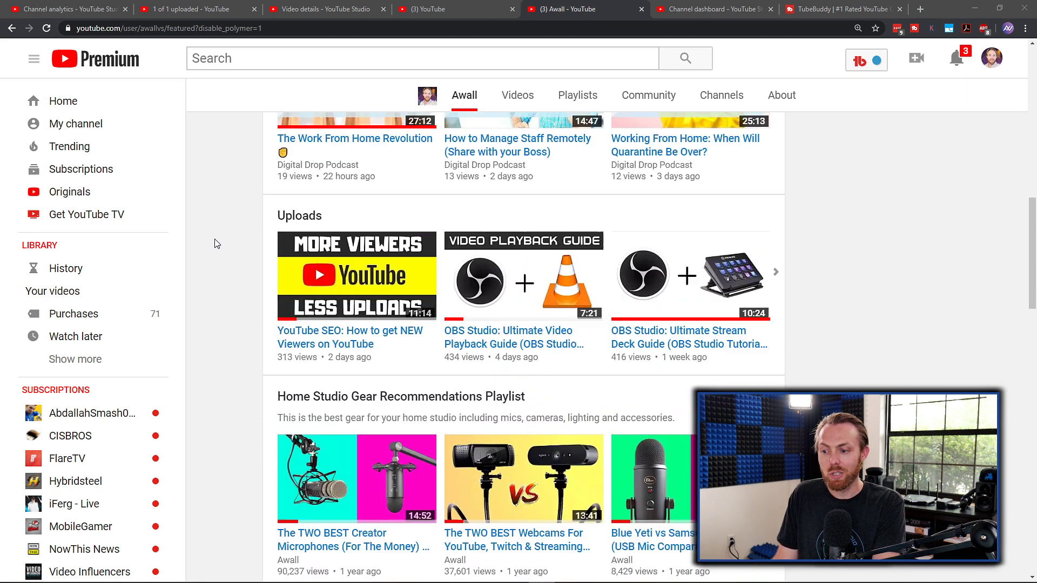
scroll(213, 247, "up", 6)
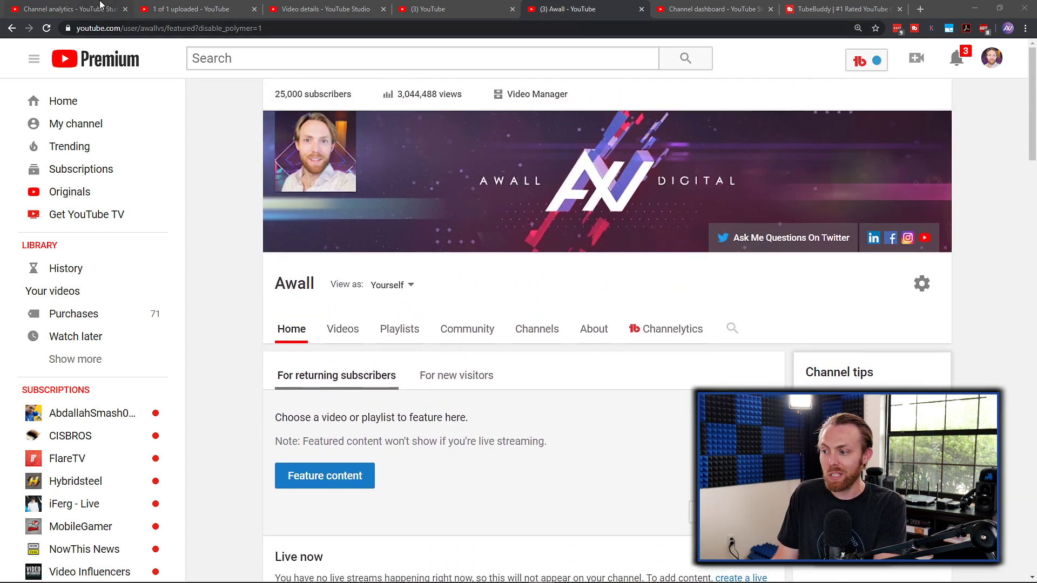
On the SEO WORKSHOP upload page, select and copy the entire description
left_click(153, 7)
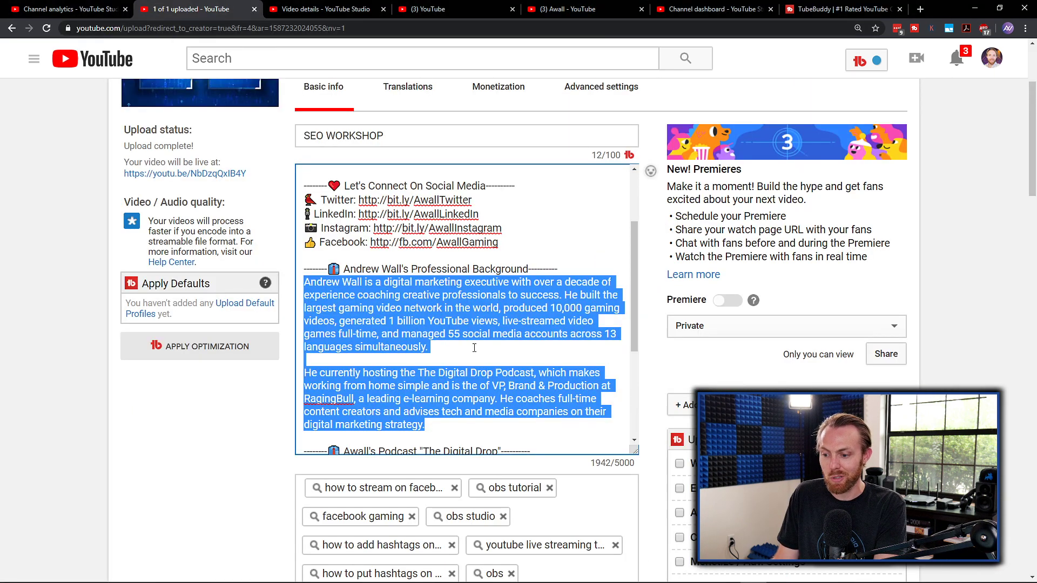
left_click(518, 308)
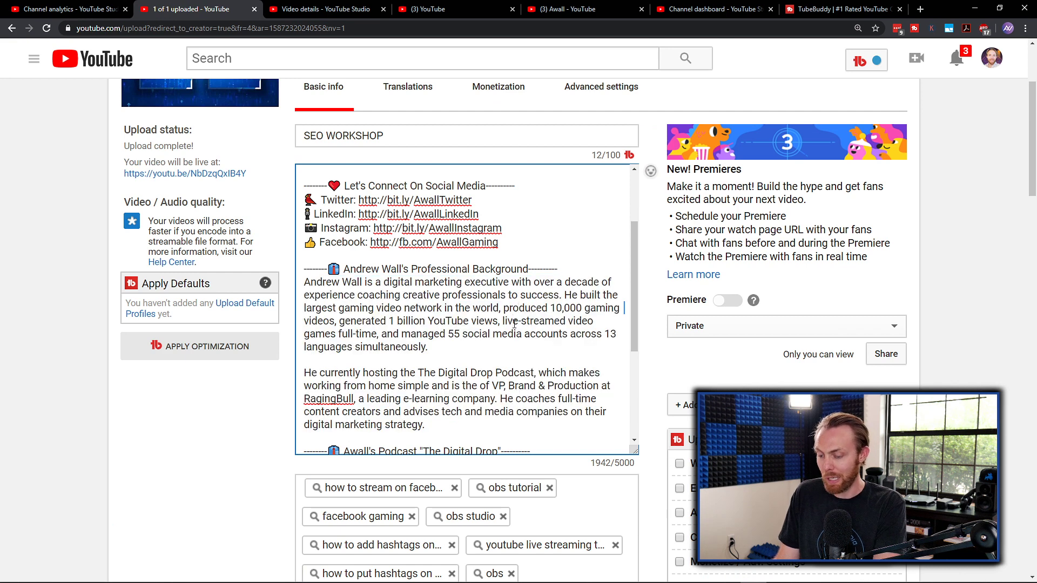
key("ctrl+a")
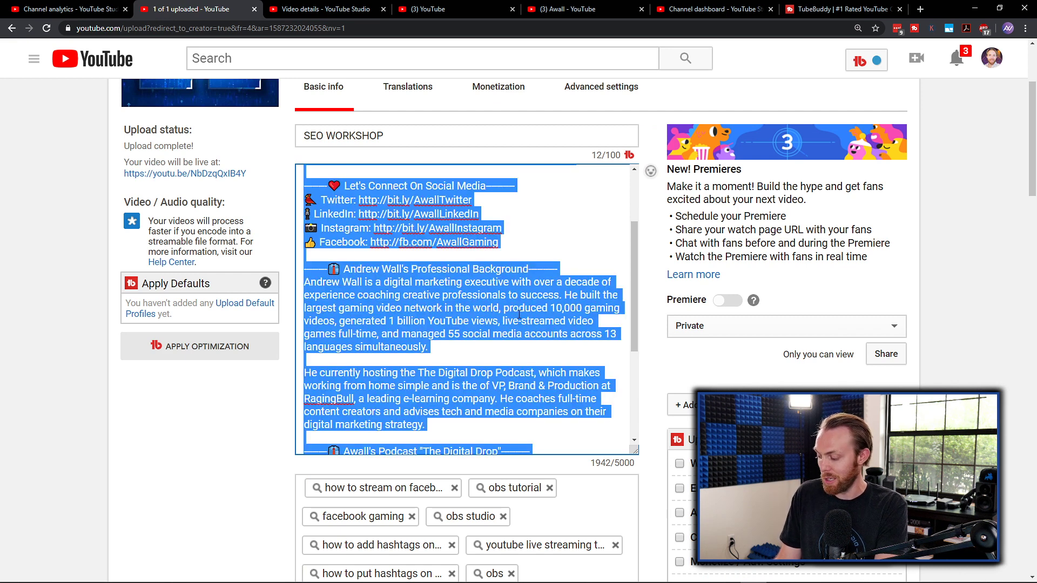
scroll(518, 316, "up", 2)
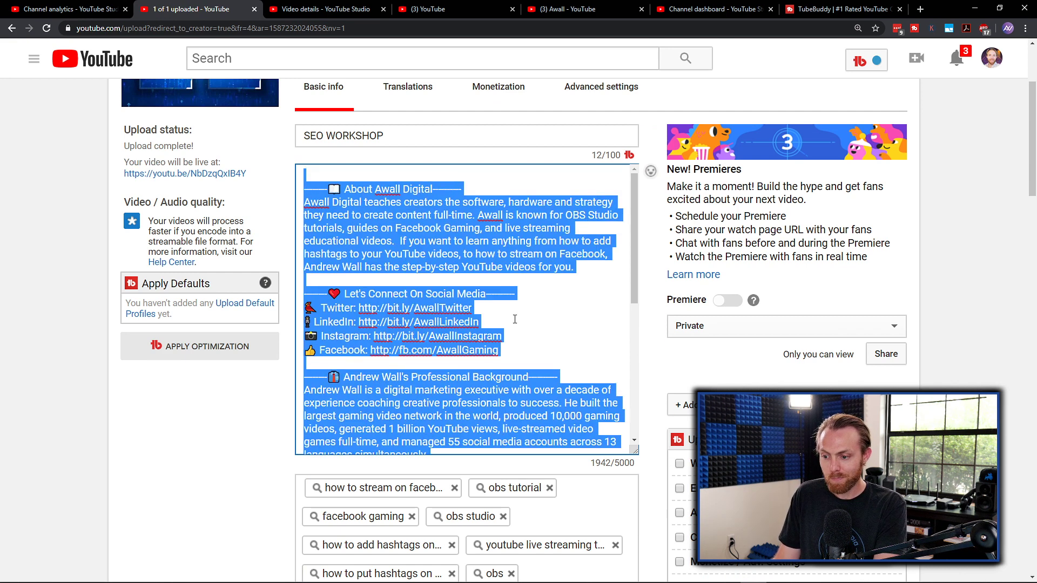
left_click(374, 174)
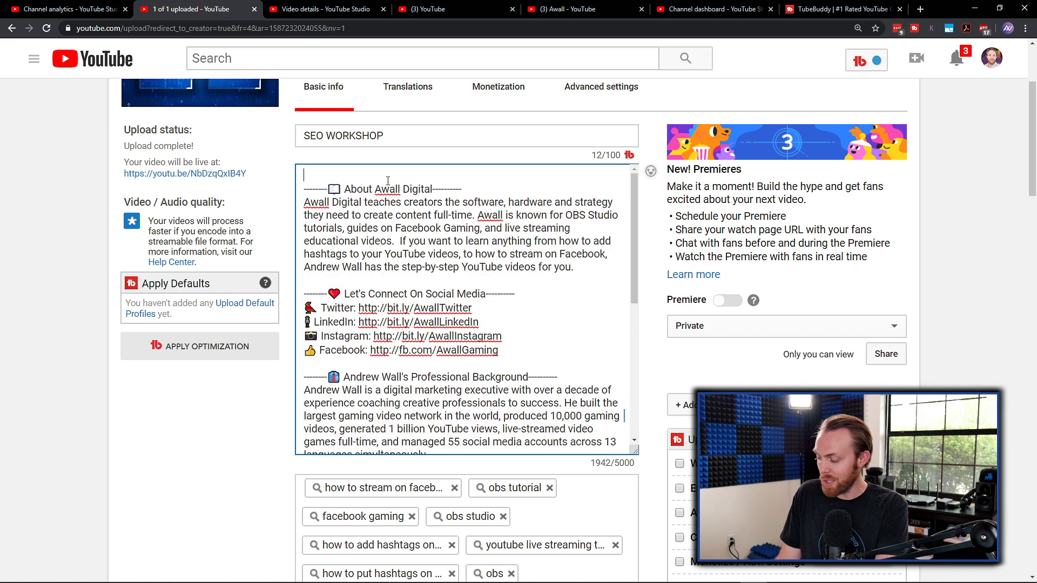
key("ctrl+a")
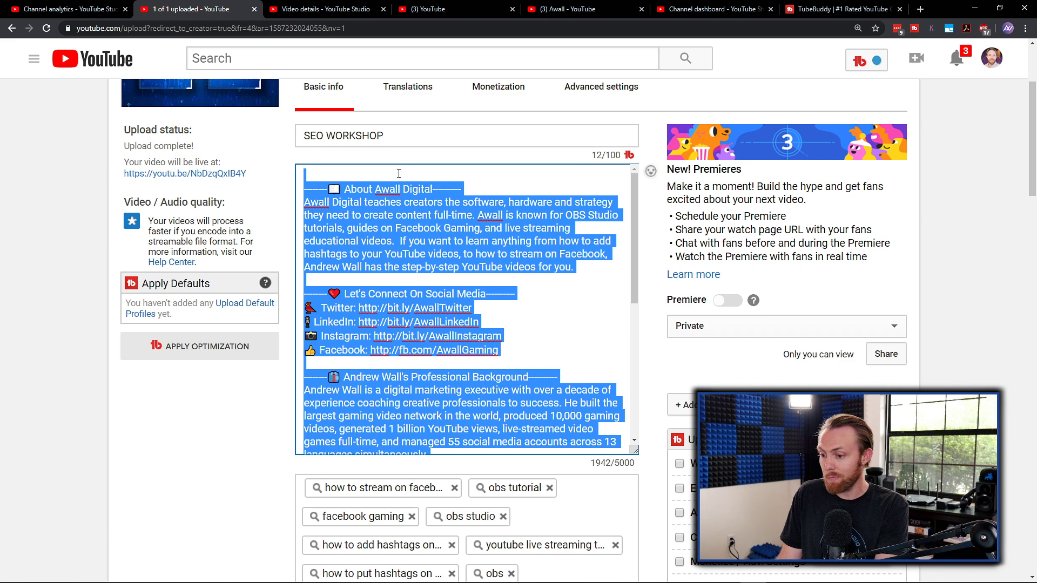
left_click(398, 173)
key("ctrl+a")
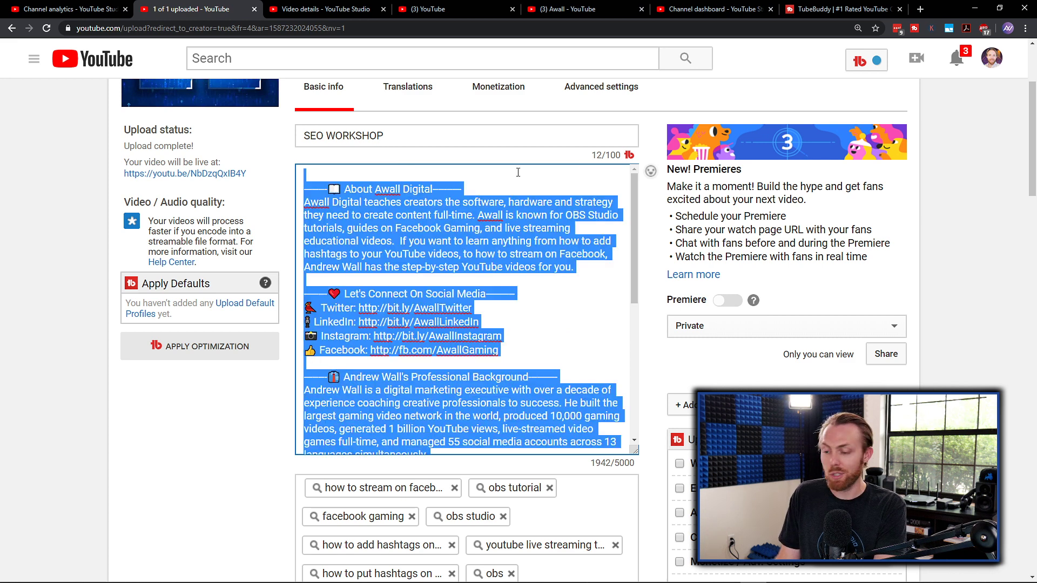
Go to the Studio tab's Channel videos list of all uploads
left_click(945, 194)
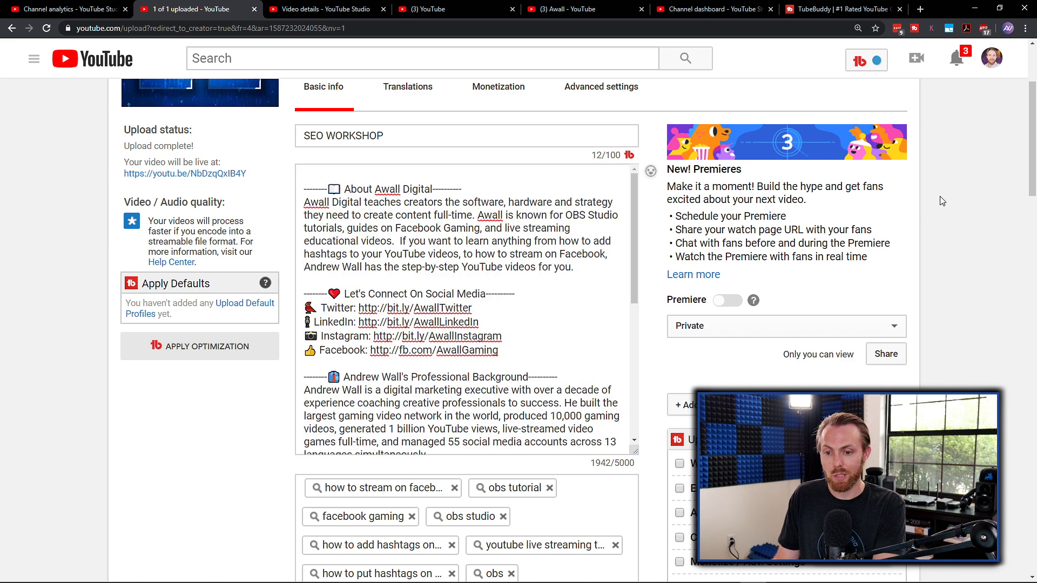
left_click(91, 5)
left_click(65, 246)
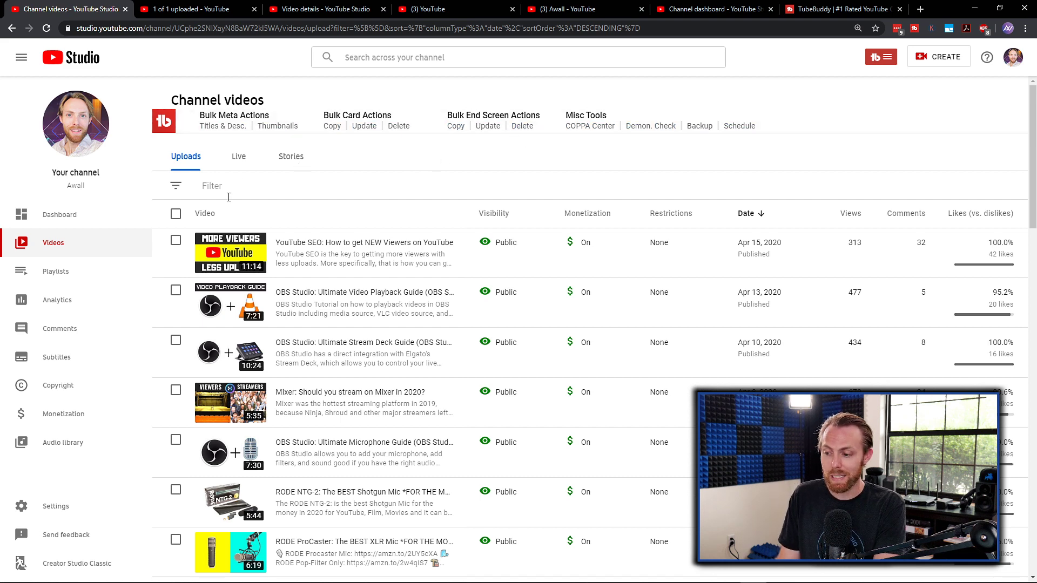
Select every video in the channel, not just those on the page
left_click(176, 214)
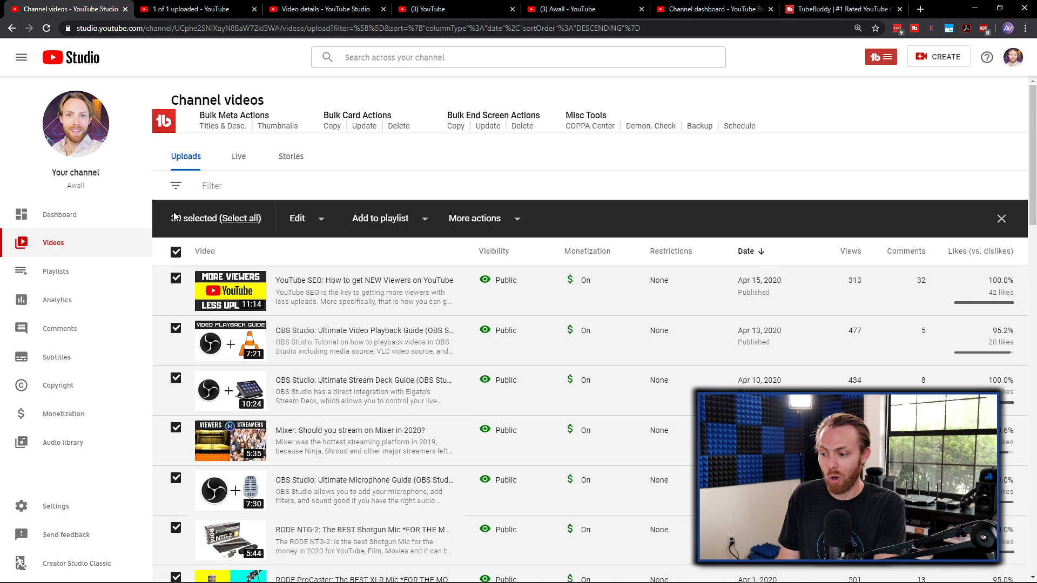
left_click(251, 218)
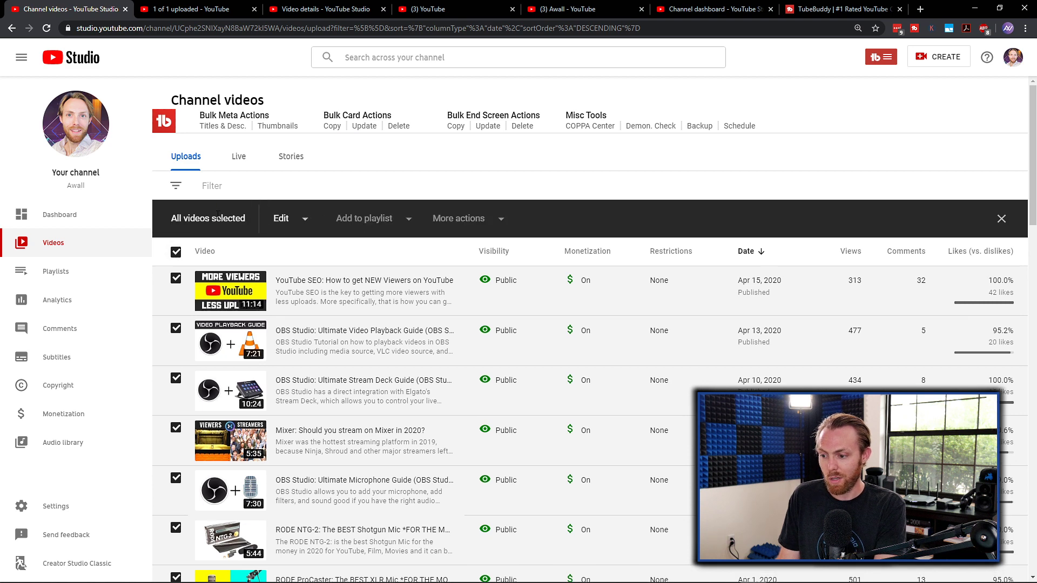
left_click(175, 251)
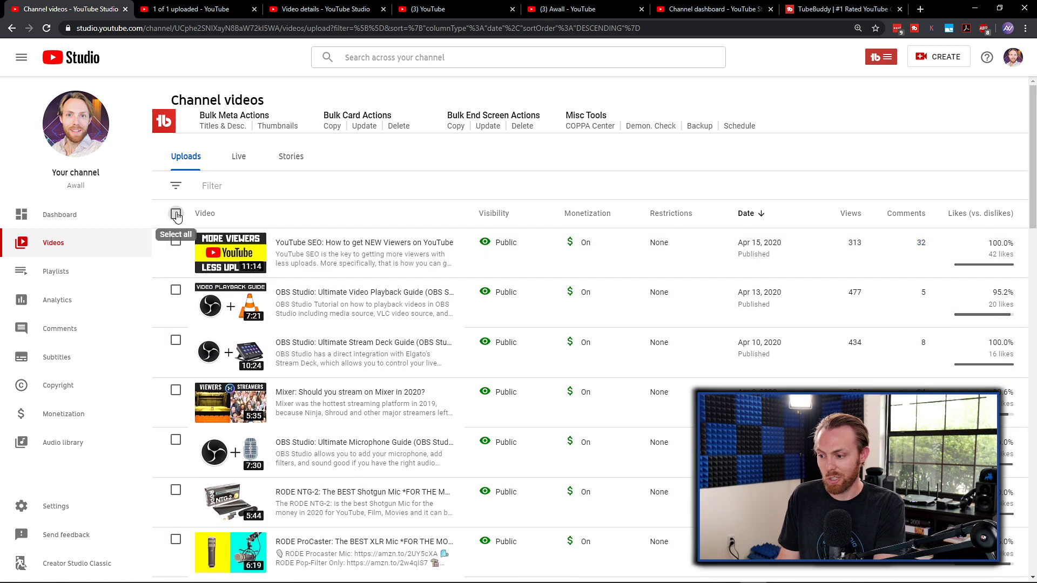
left_click(175, 218)
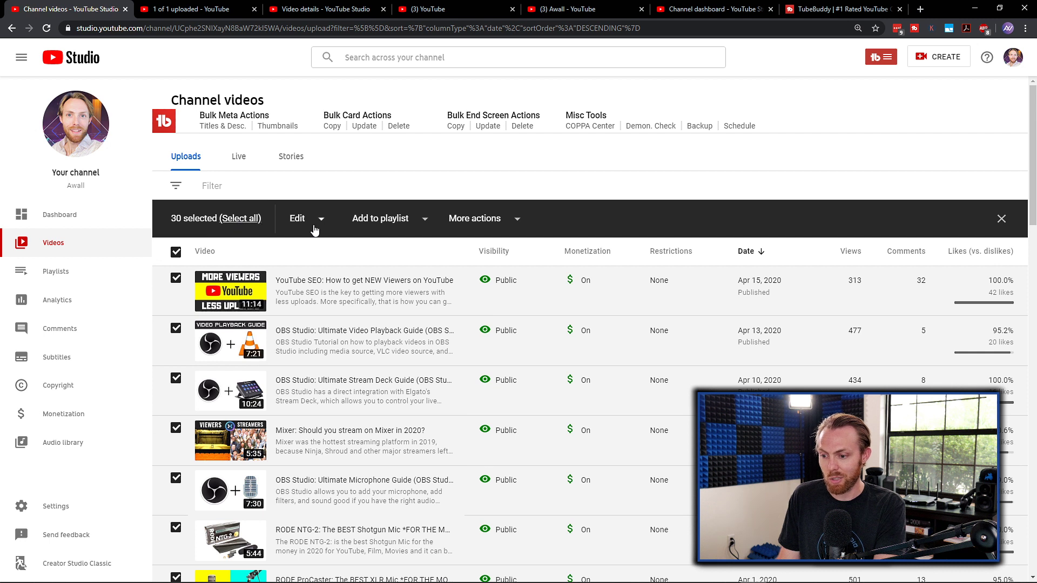
left_click(251, 218)
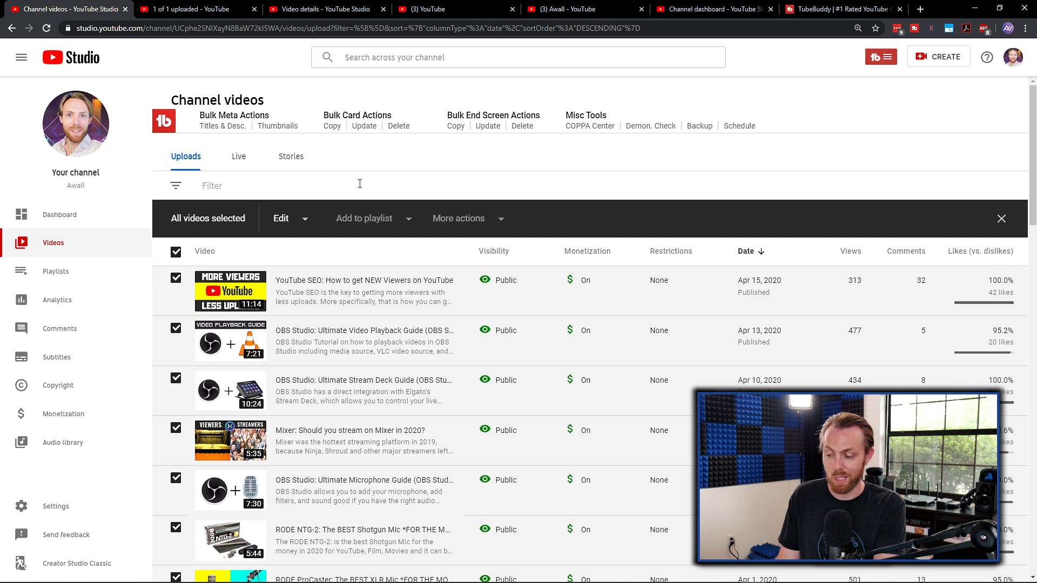
Set up a bulk Description edit with Insert at end, pasting the copied channel description
left_click(303, 220)
left_click(309, 237)
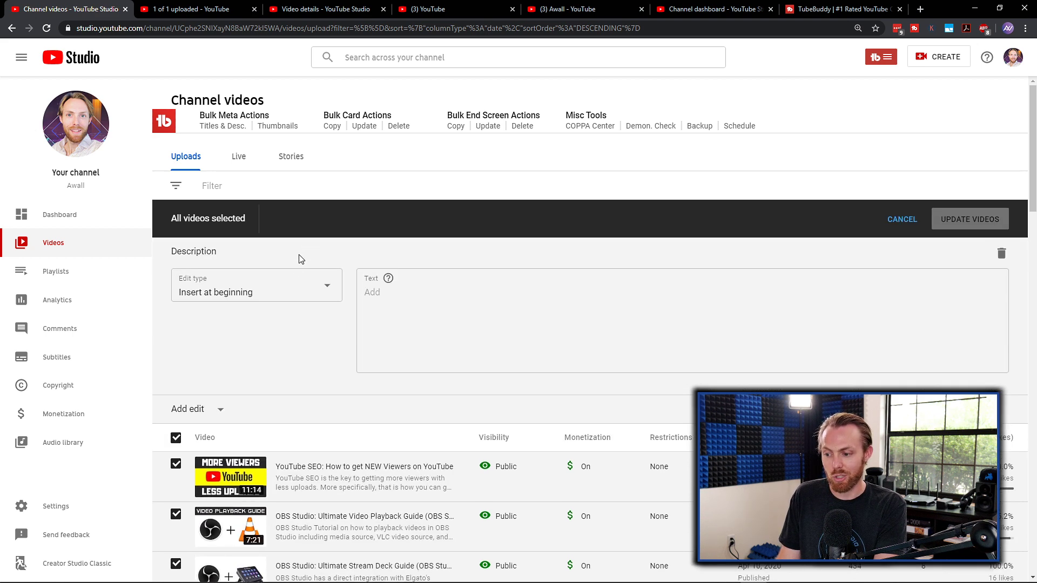
left_click(301, 294)
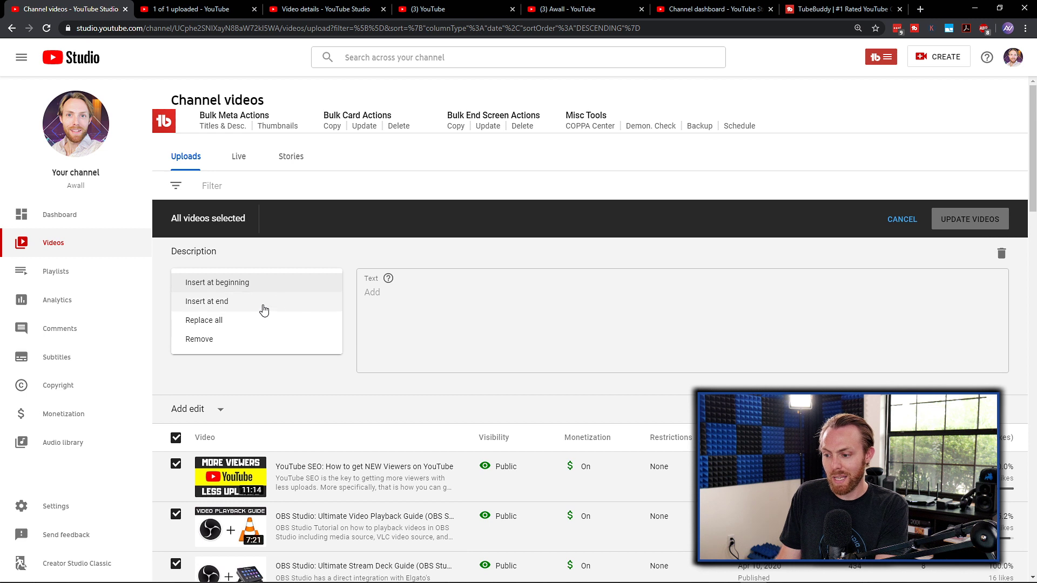
left_click(262, 304)
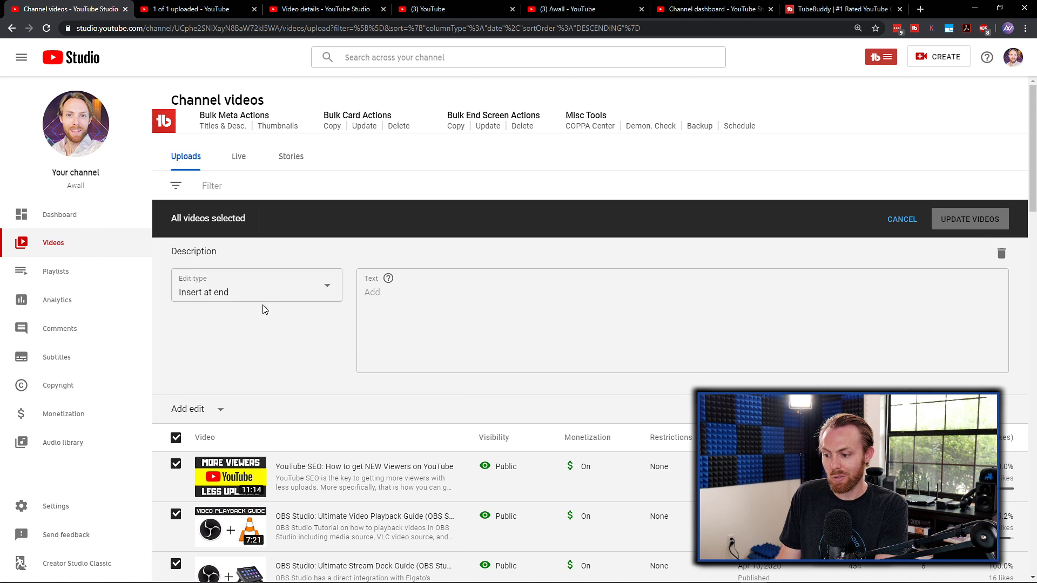
left_click(413, 289)
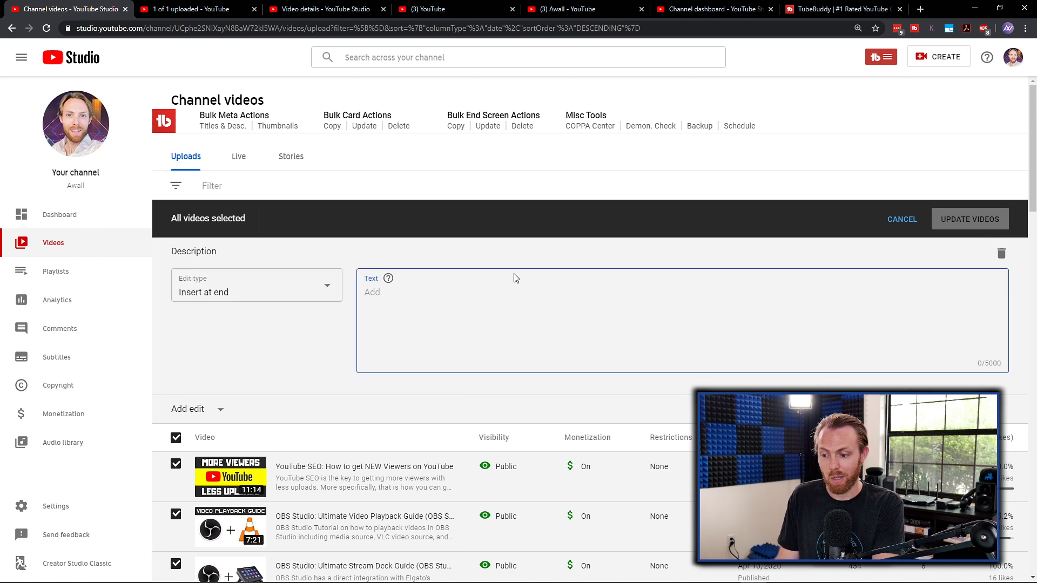
key("ctrl+v")
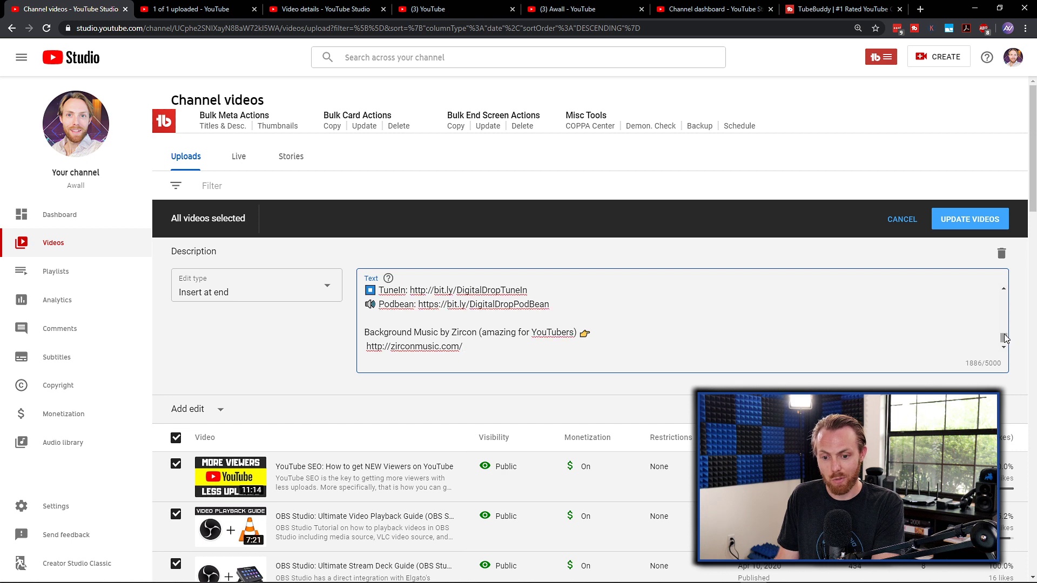
Mark the pasted 'About Awall Digital' text with an on-screen pink annotation line
scroll(801, 336, "up", 5)
scroll(801, 336, "up", 5)
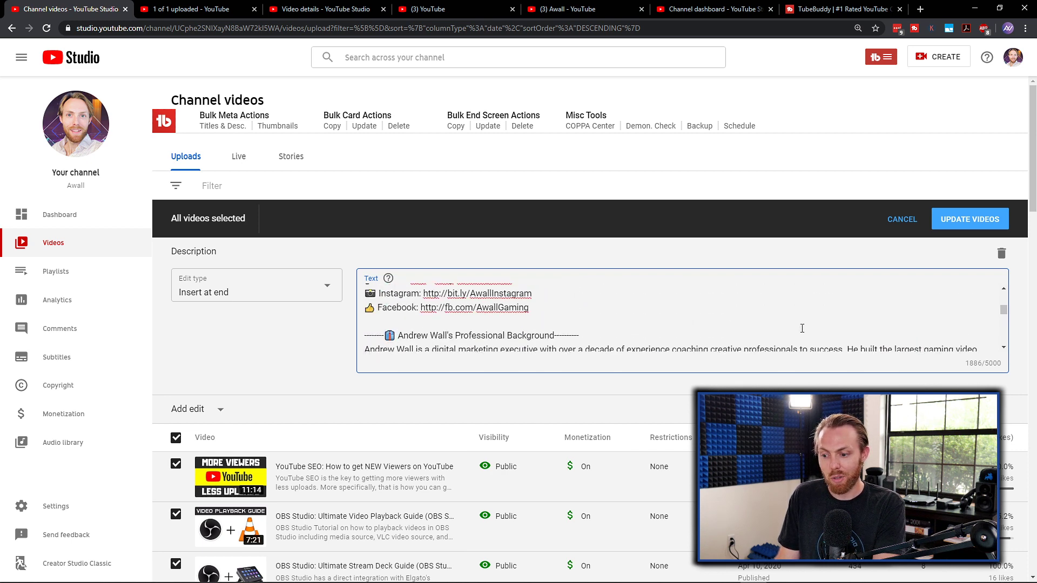
scroll(802, 329, "up", 3)
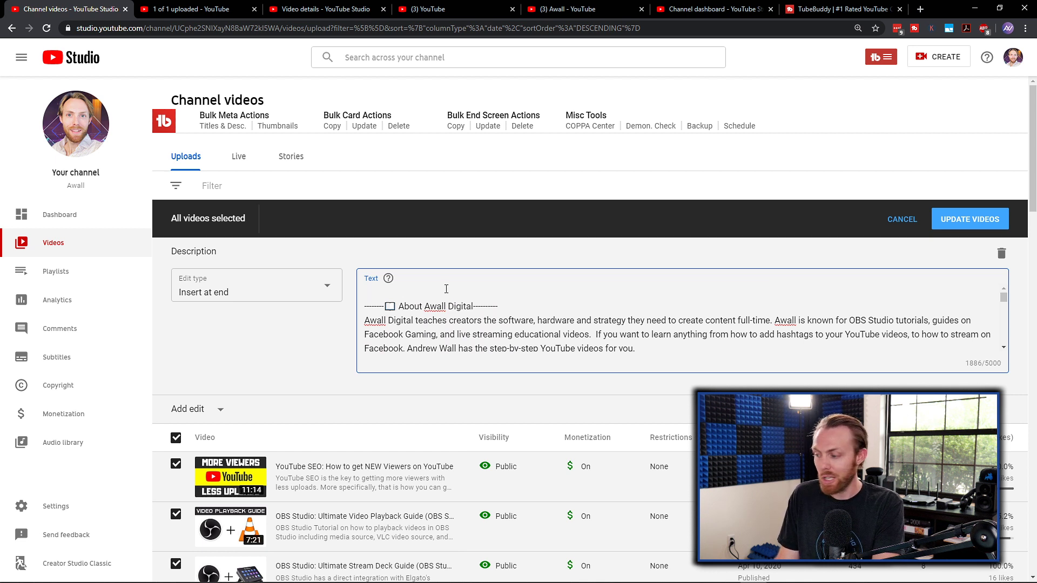
key("ctrl+2")
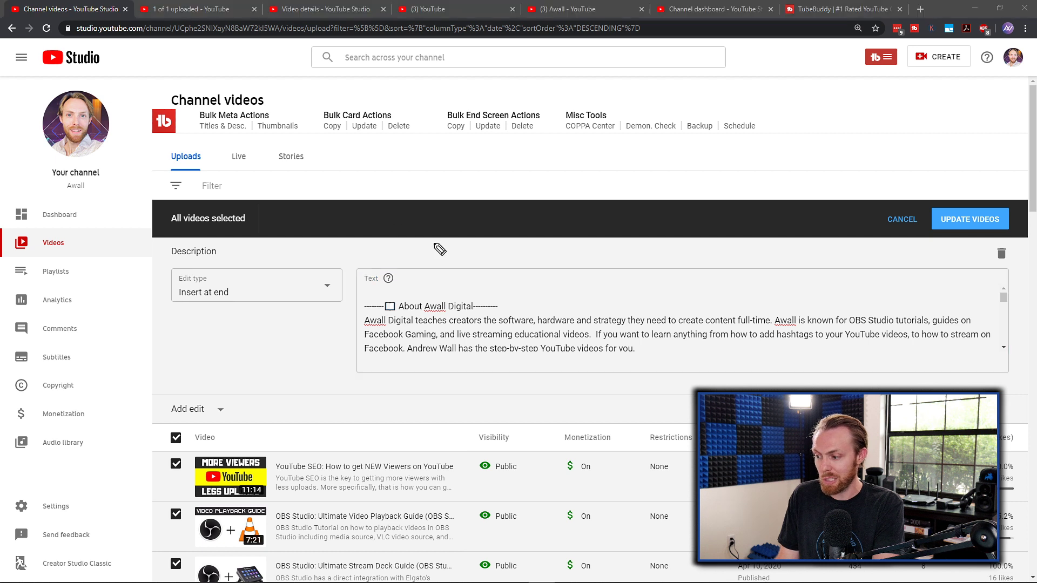
mouse_move(362, 293)
left_mouse_down()
mouse_move(486, 282)
mouse_move(590, 294)
left_mouse_up()
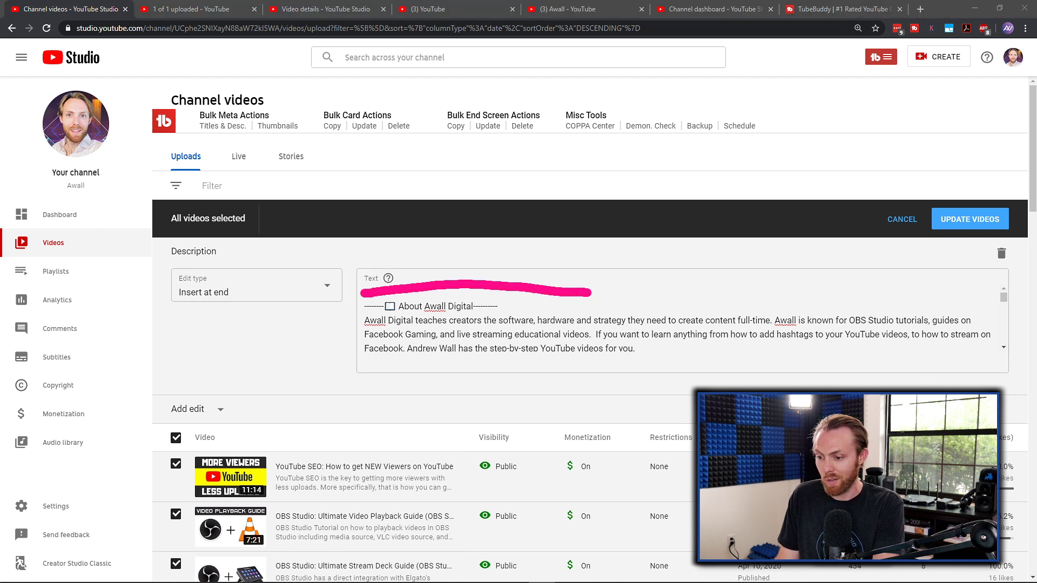
key("Escape")
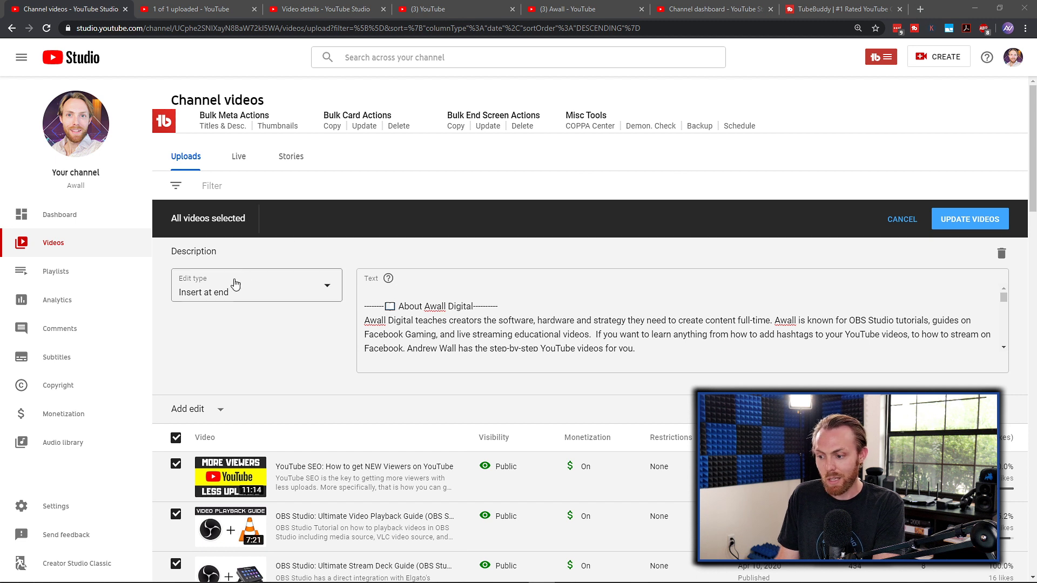
Apply the description update to all videos, acknowledging it can't be undone
left_click(977, 222)
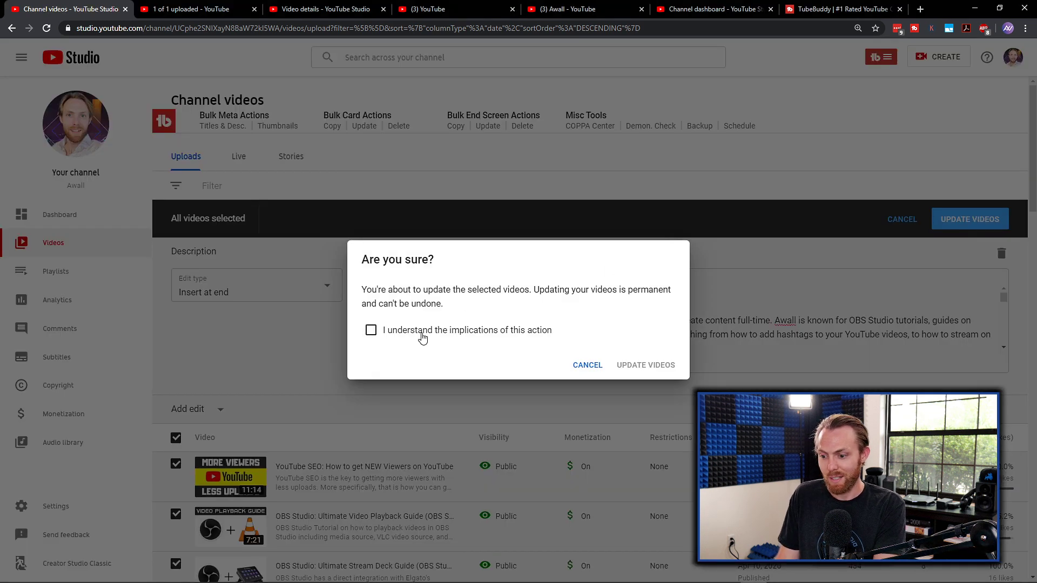
left_click(423, 335)
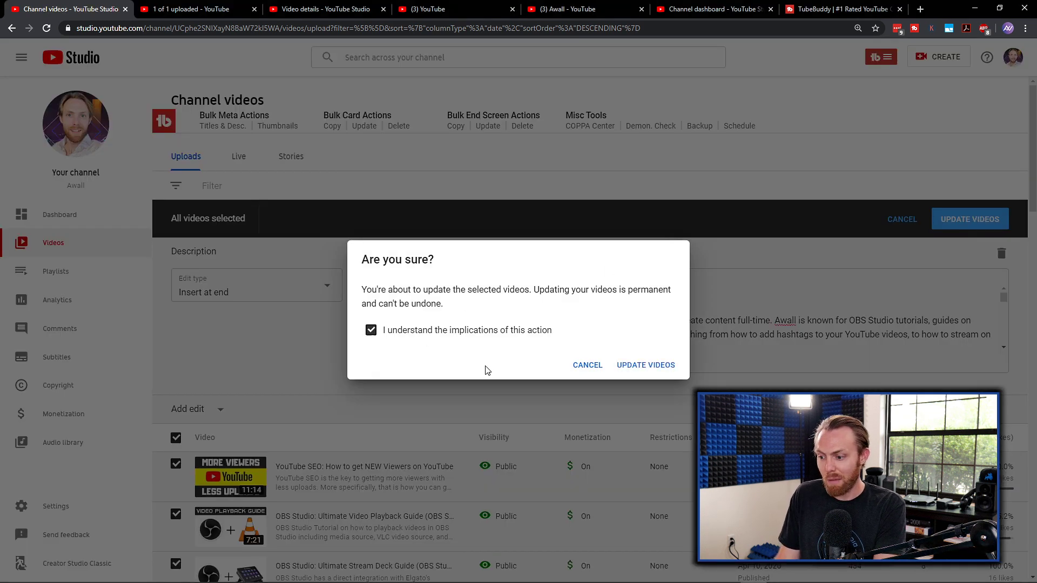
left_click(647, 365)
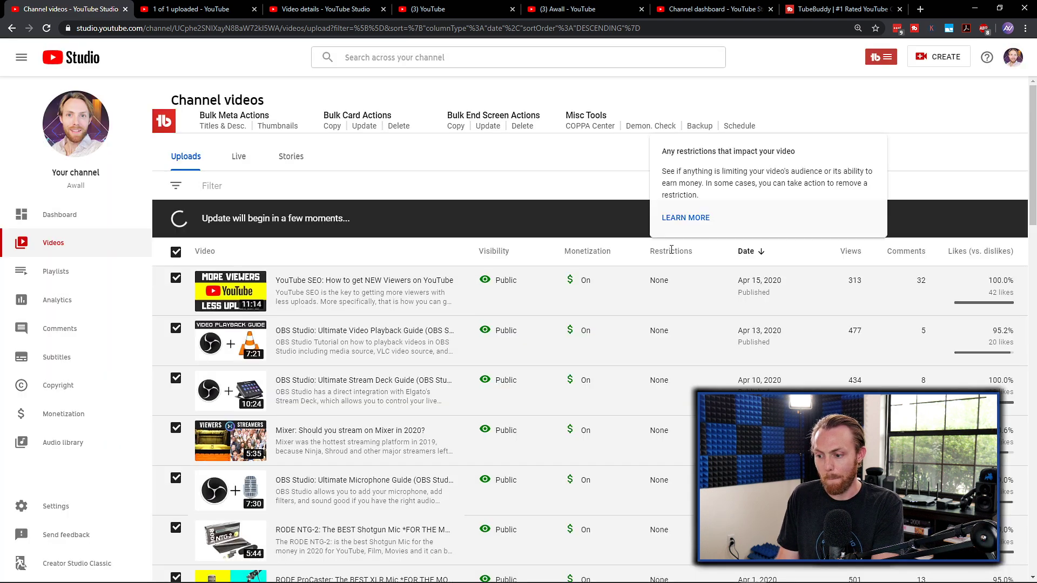